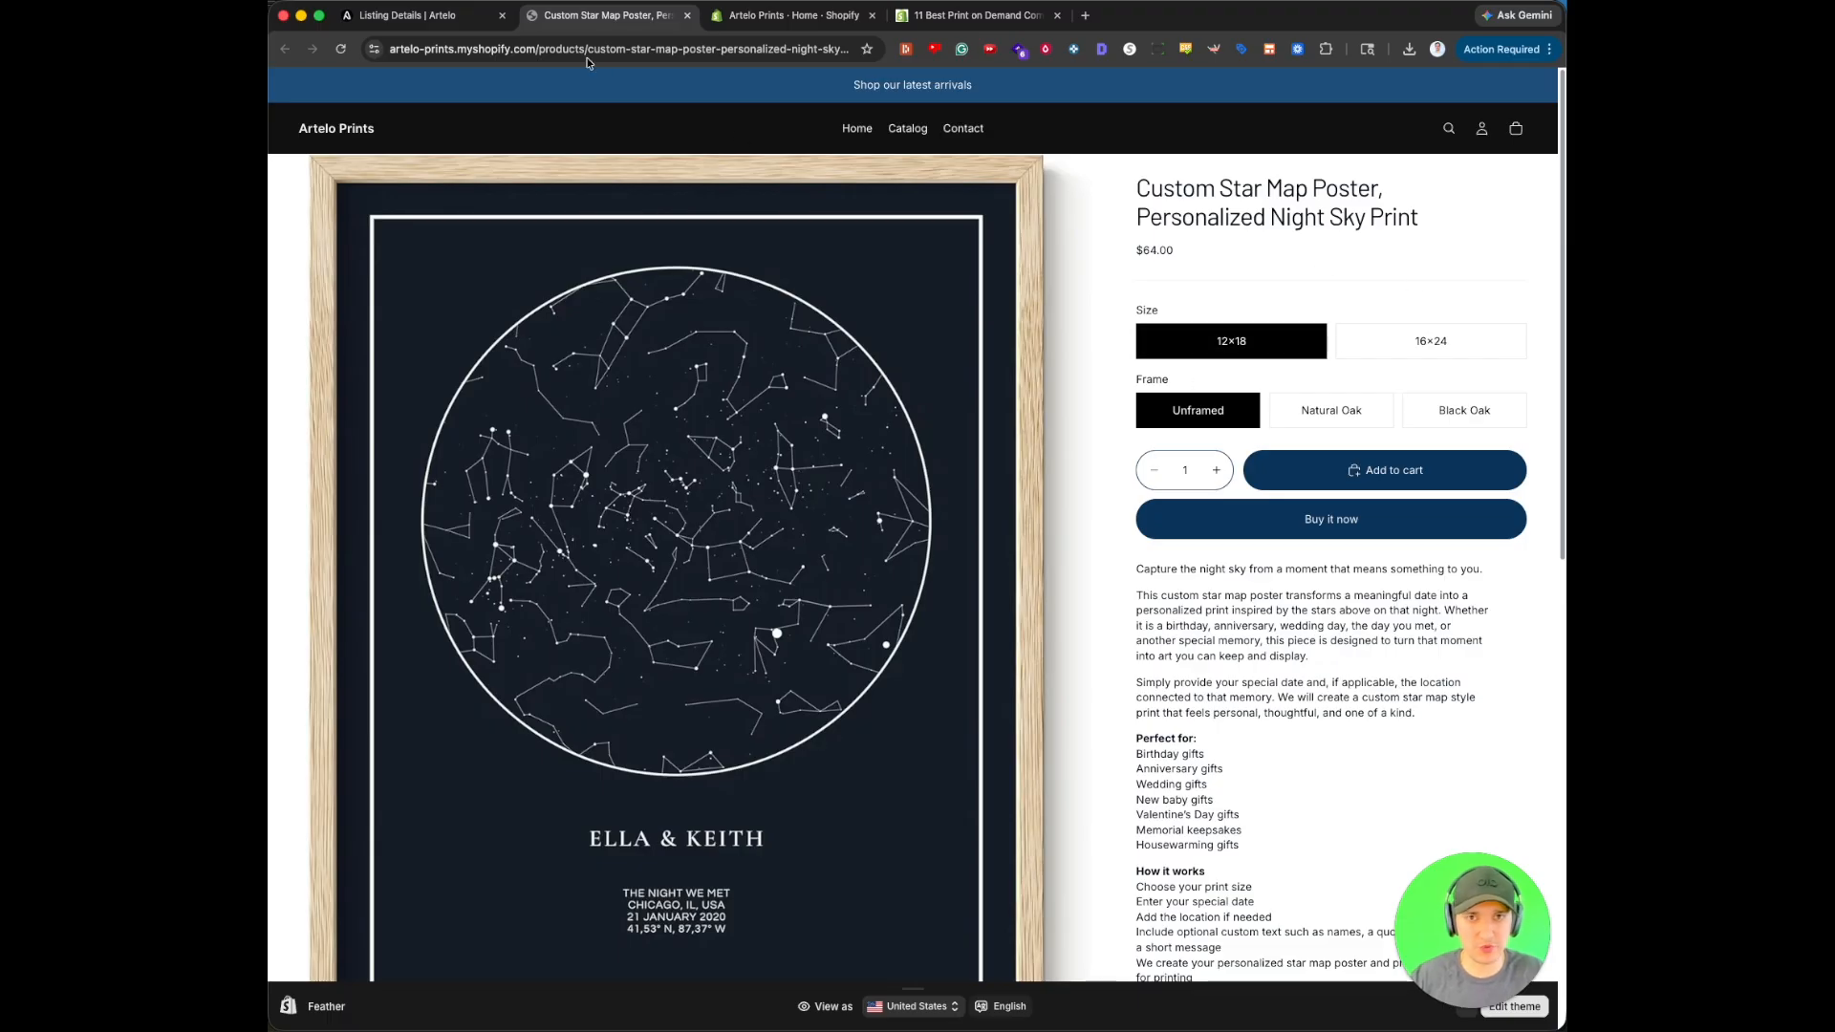
Connect the star map listing in Artelo to a new product set named "Custom Star Map Poster" and mark it as personalized.
{"action": "left_click", "coordinate": [443, 16]}
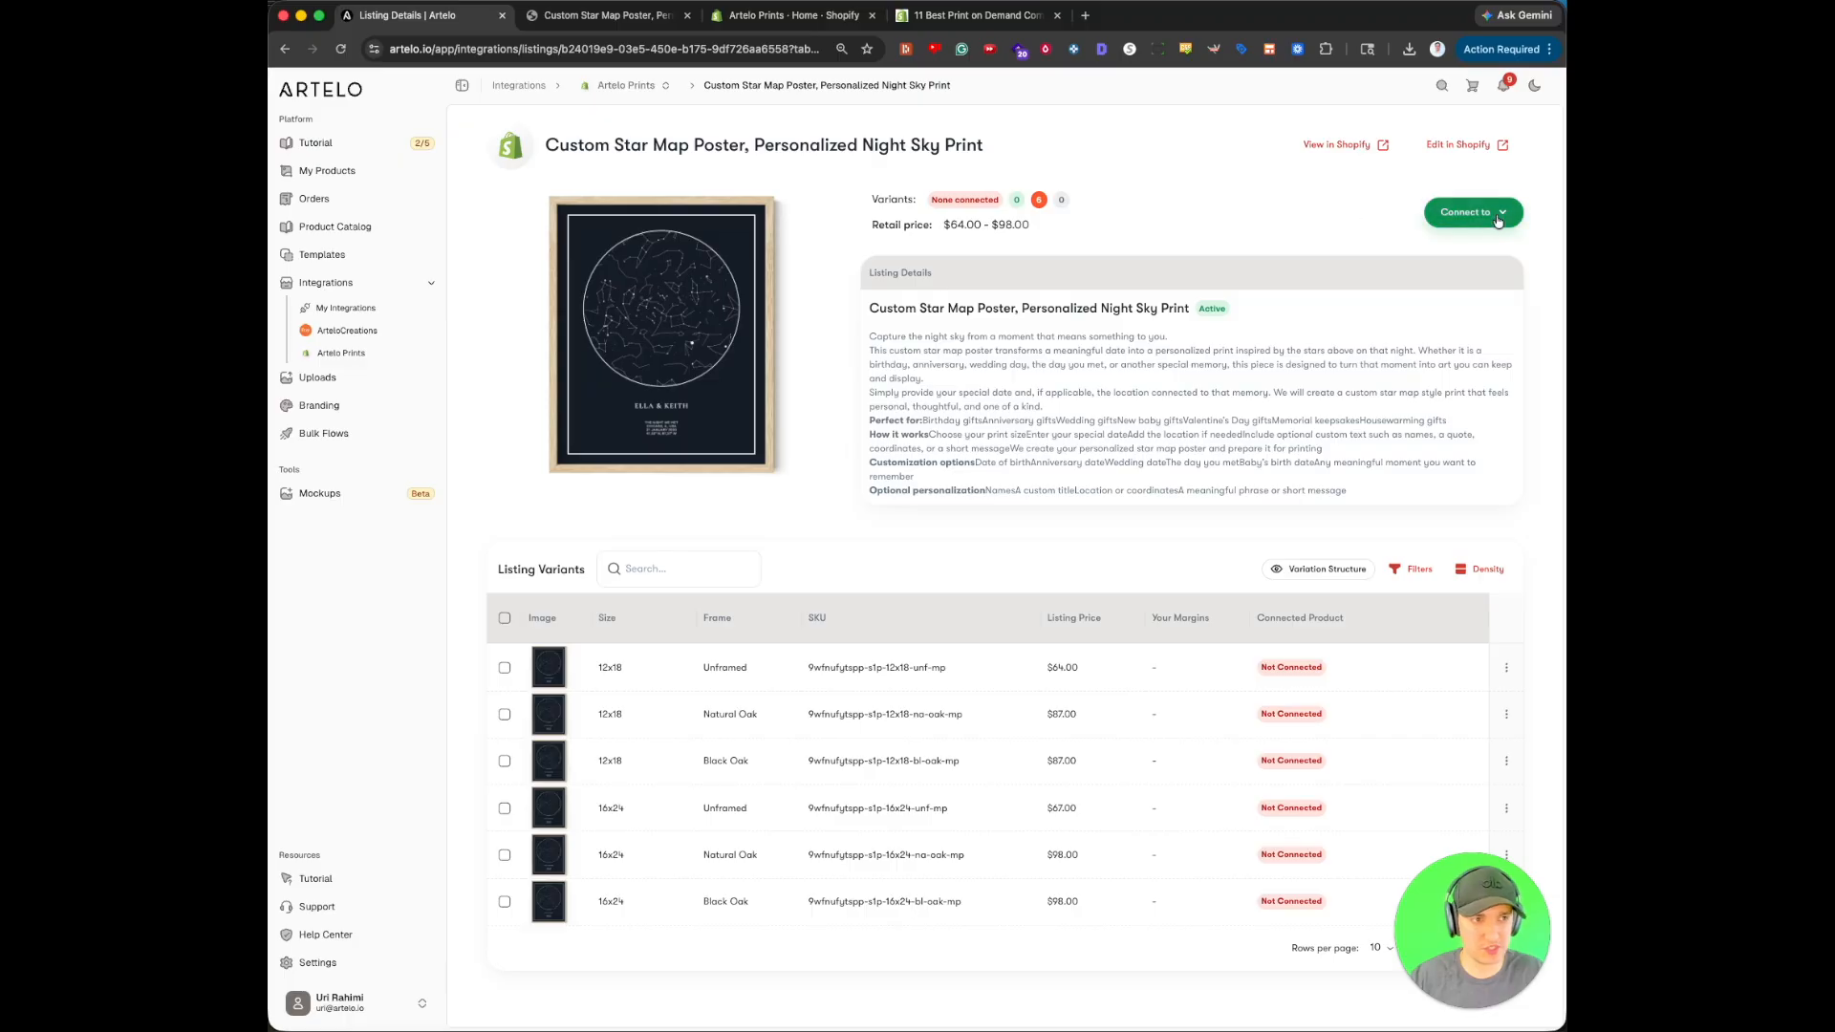
{"action": "left_click", "coordinate": [1464, 211]}
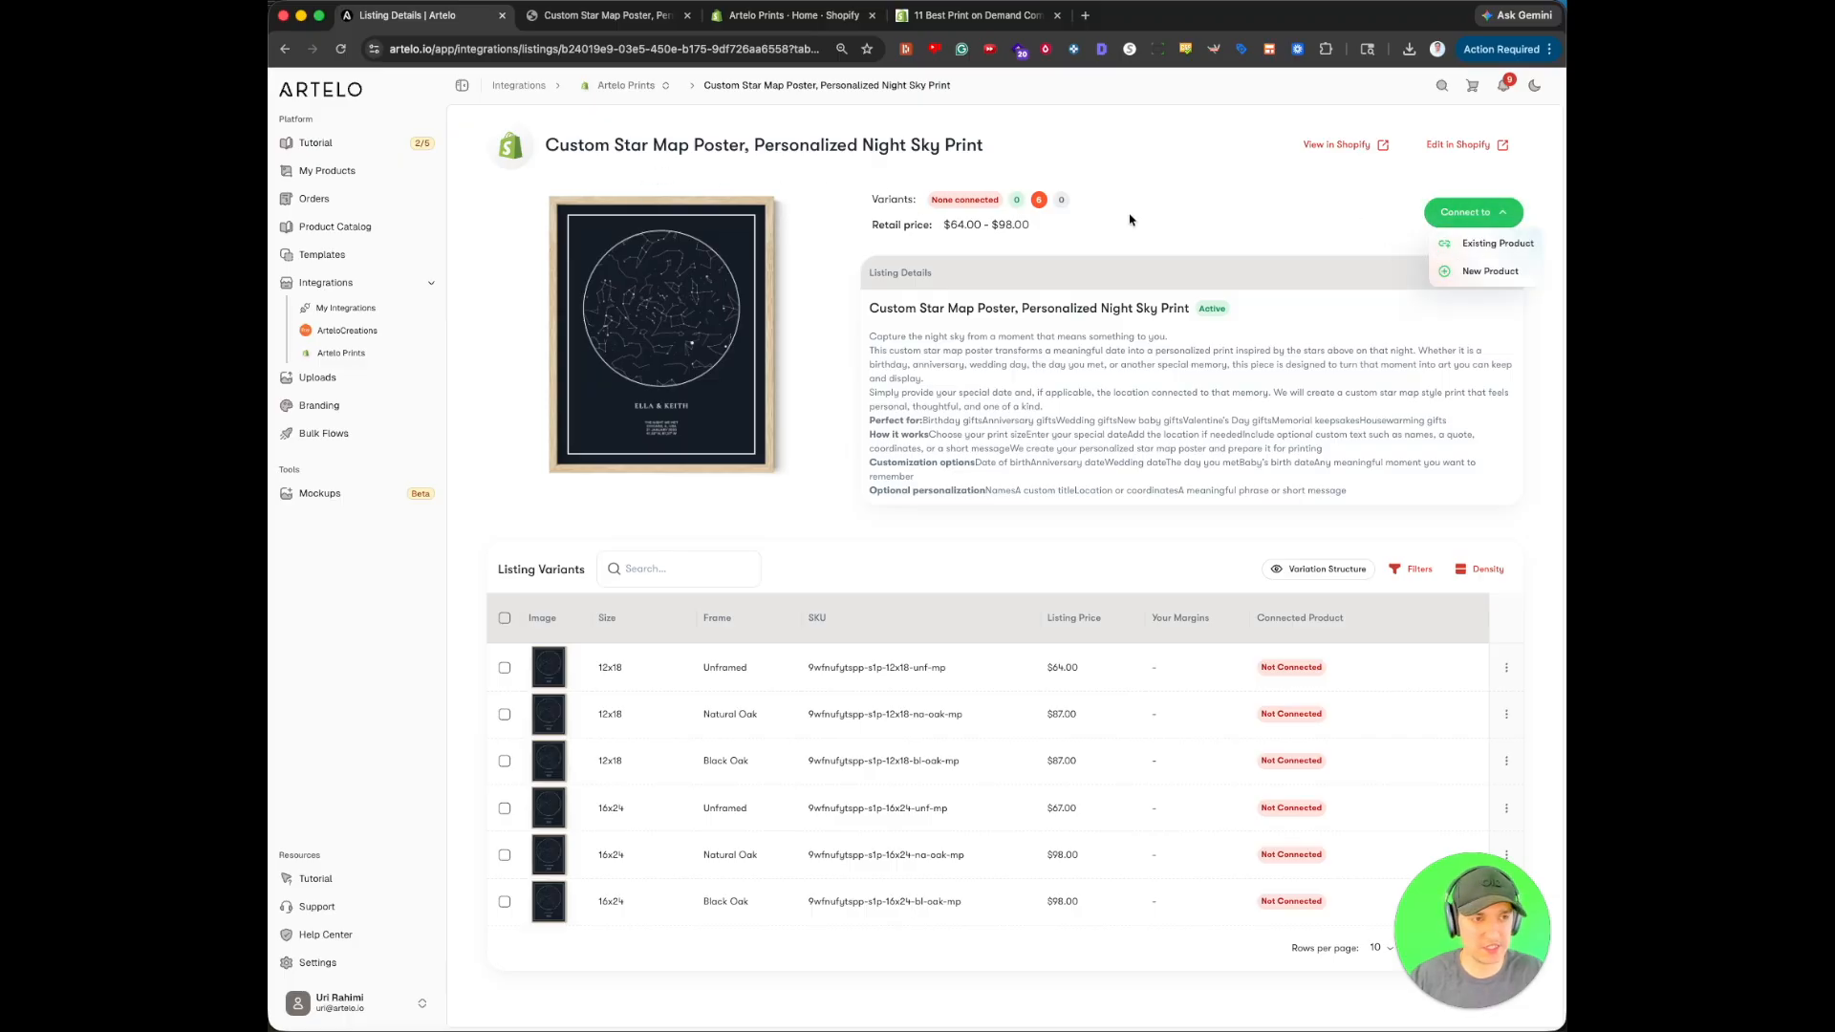
{"action": "left_click", "coordinate": [1477, 274]}
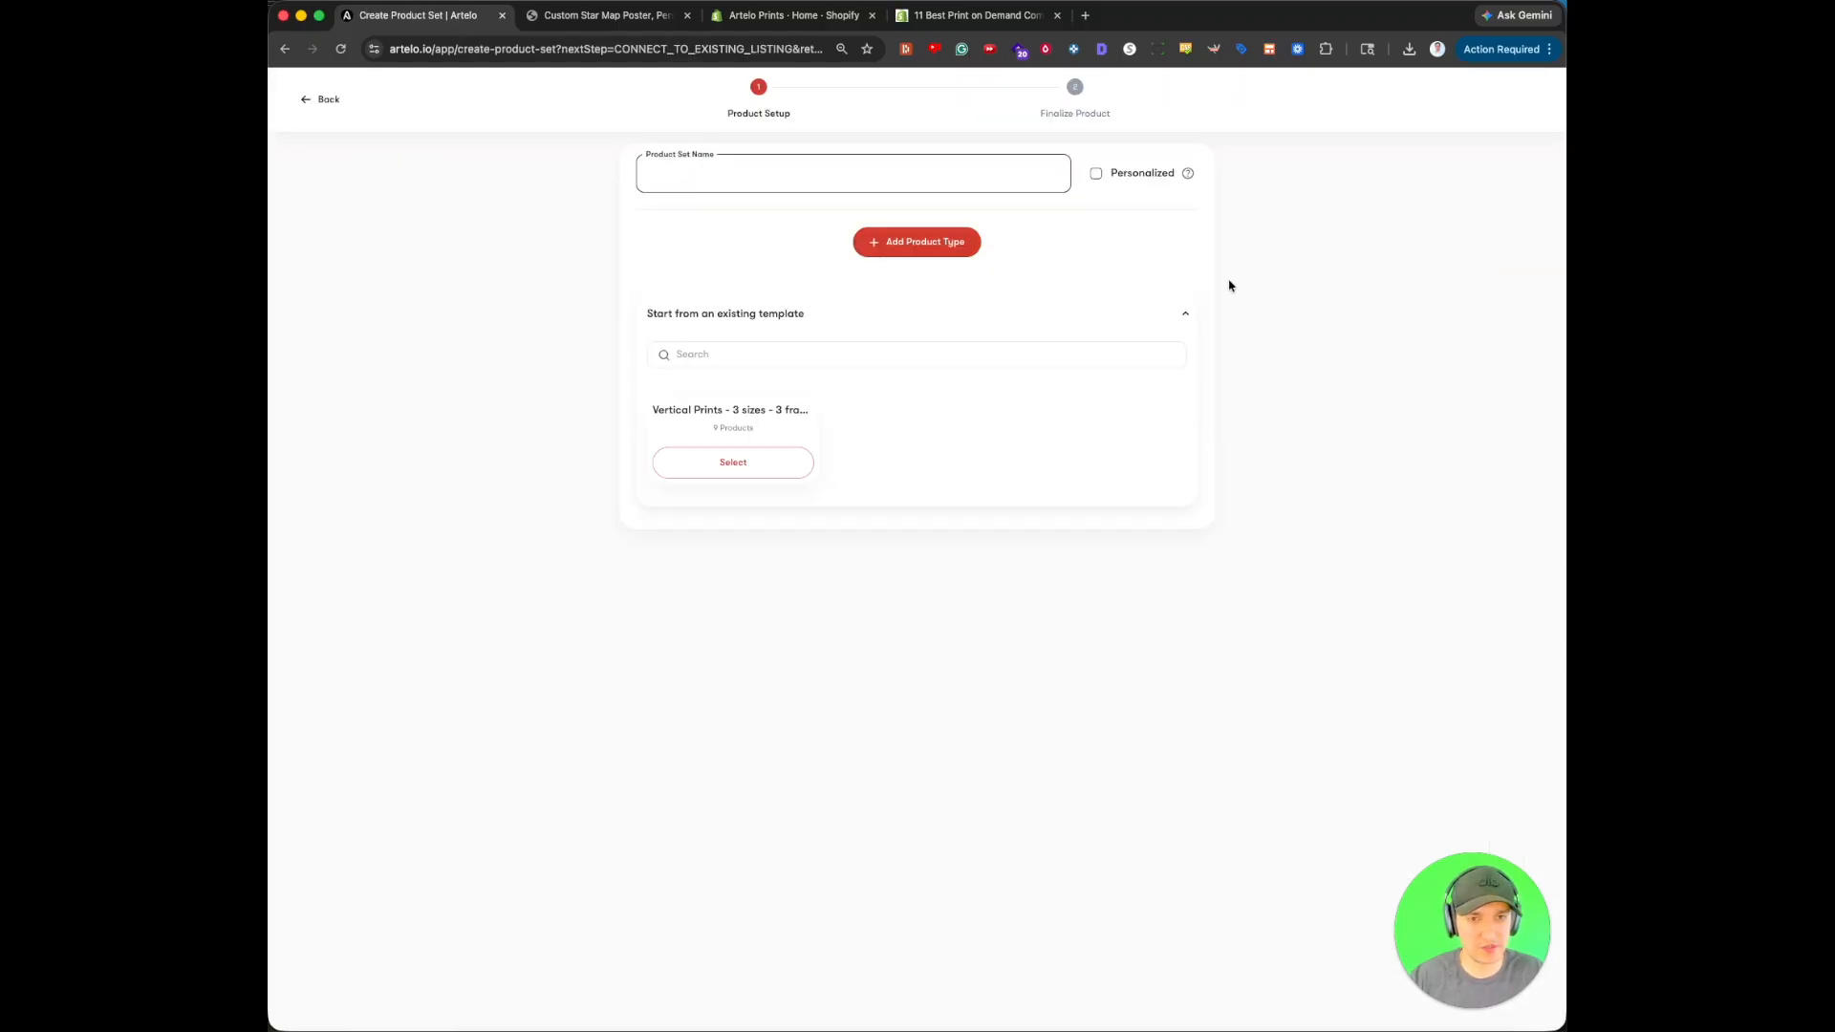
{"action": "type", "text": "Custom Star Map Poster"}
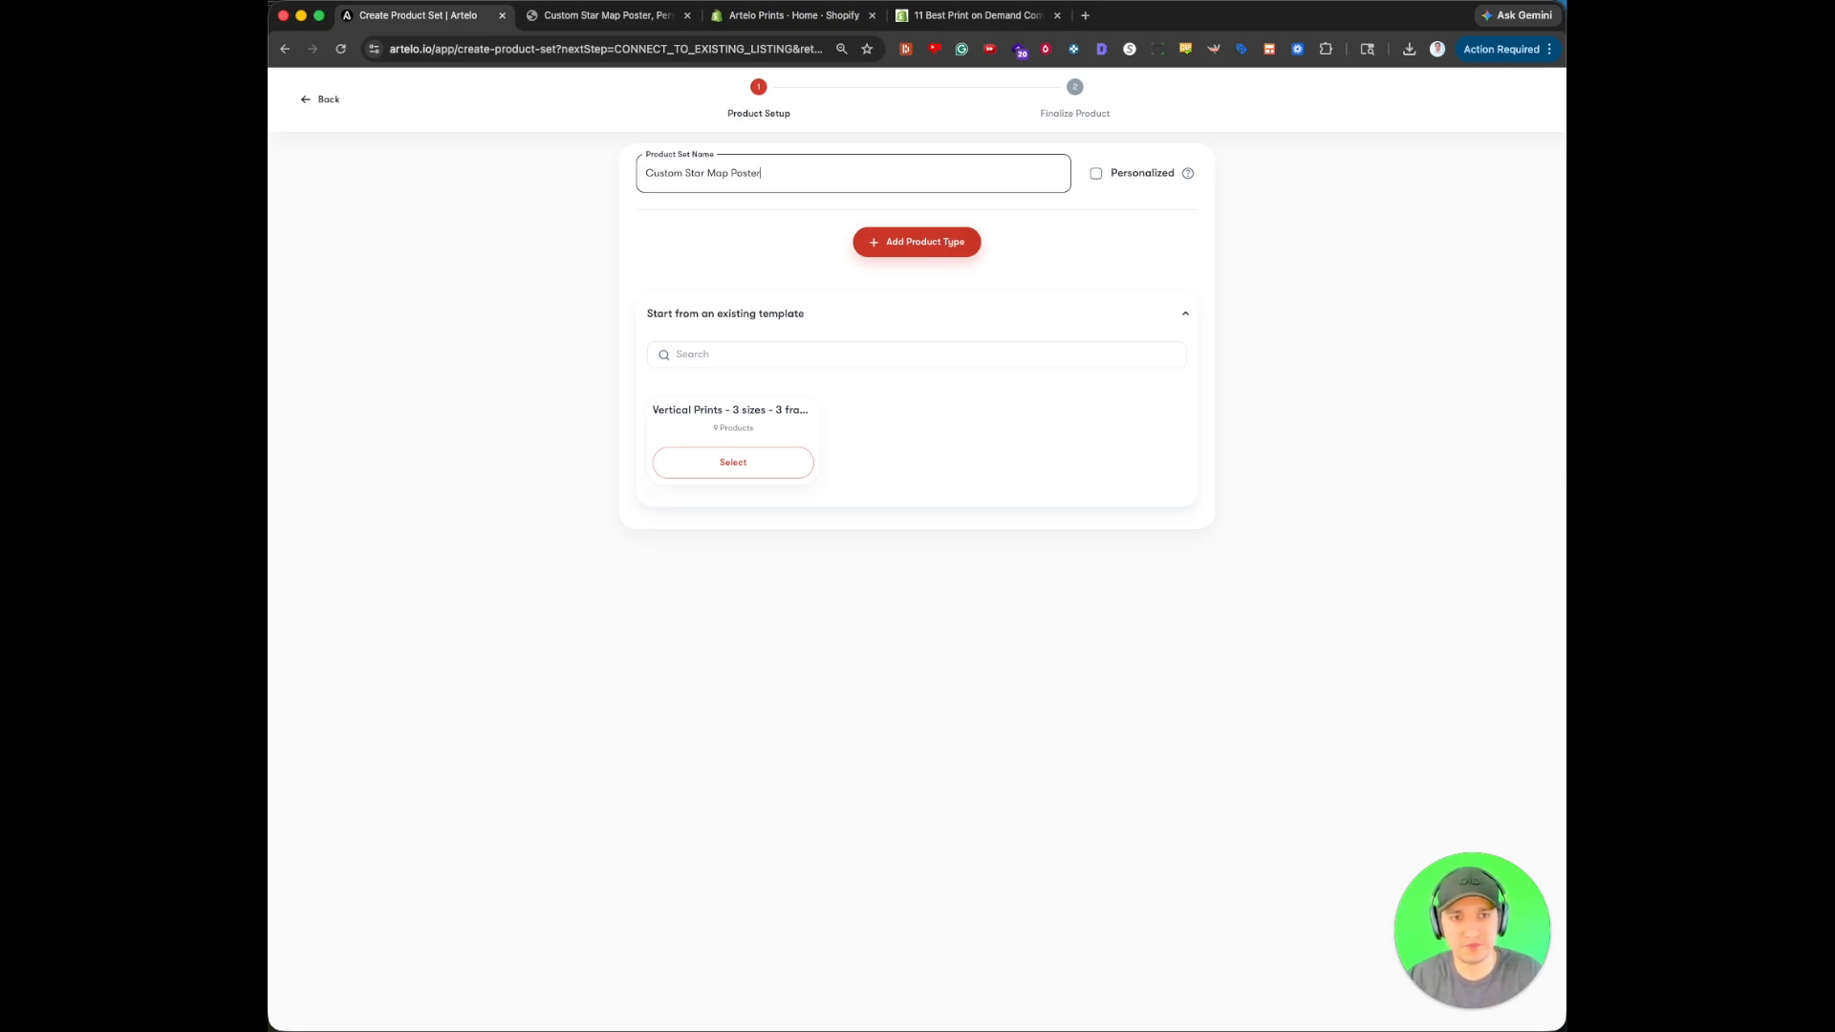
{"action": "left_click", "coordinate": [1145, 189]}
{"action": "left_click", "coordinate": [1106, 183]}
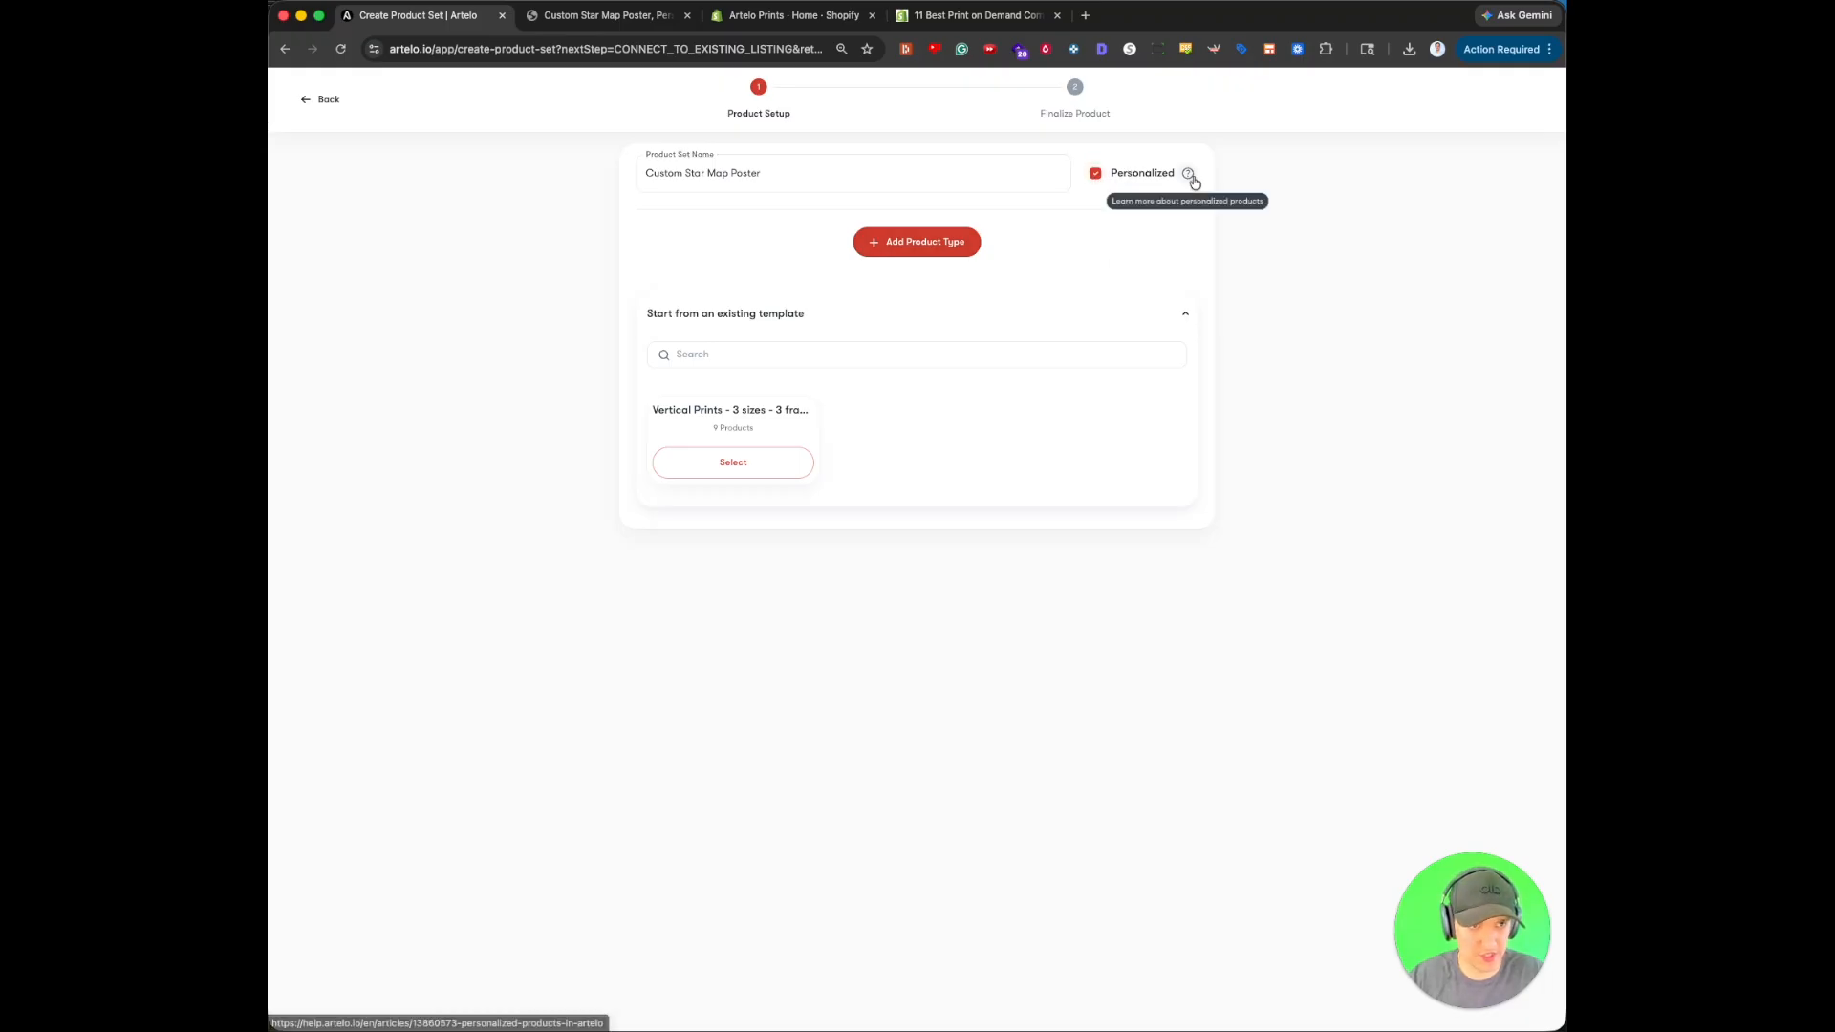
Add the Individual Art Print product type with unframed, natural premium oak and black premium oak framing options.
{"action": "left_click", "coordinate": [961, 247]}
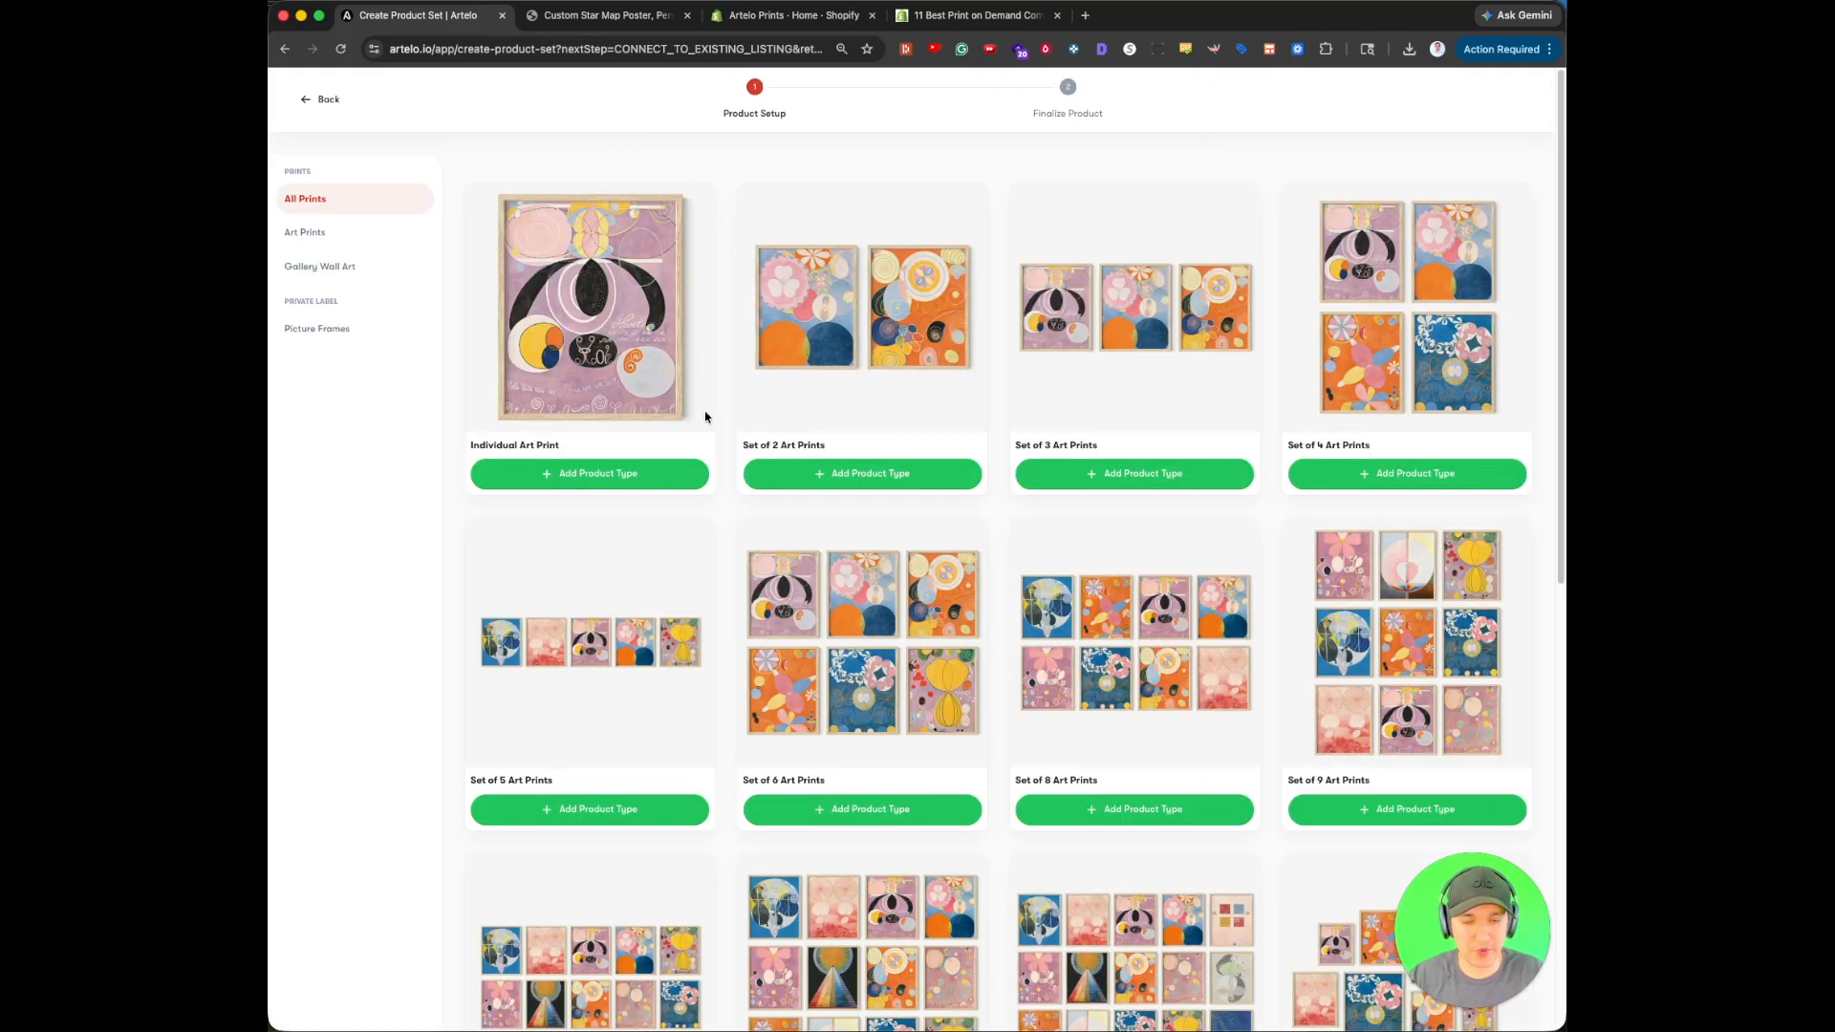
{"action": "left_click", "coordinate": [631, 474]}
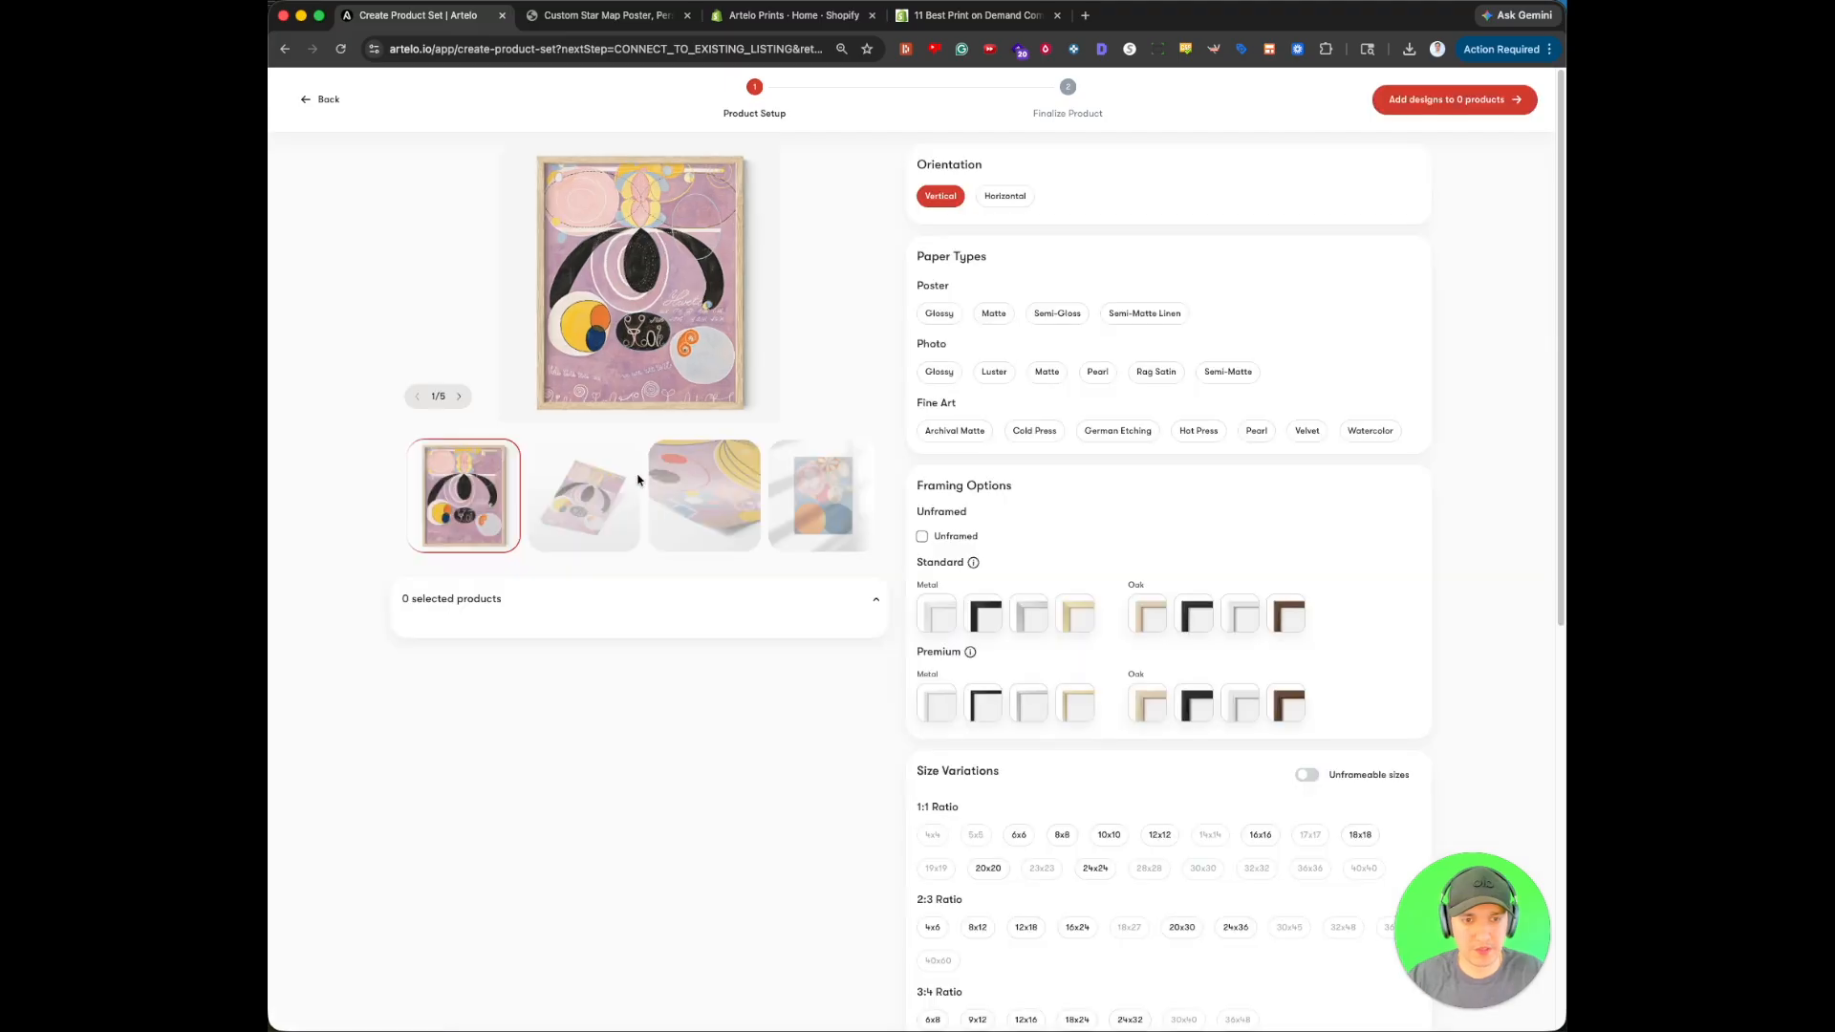
{"action": "left_click", "coordinate": [967, 538]}
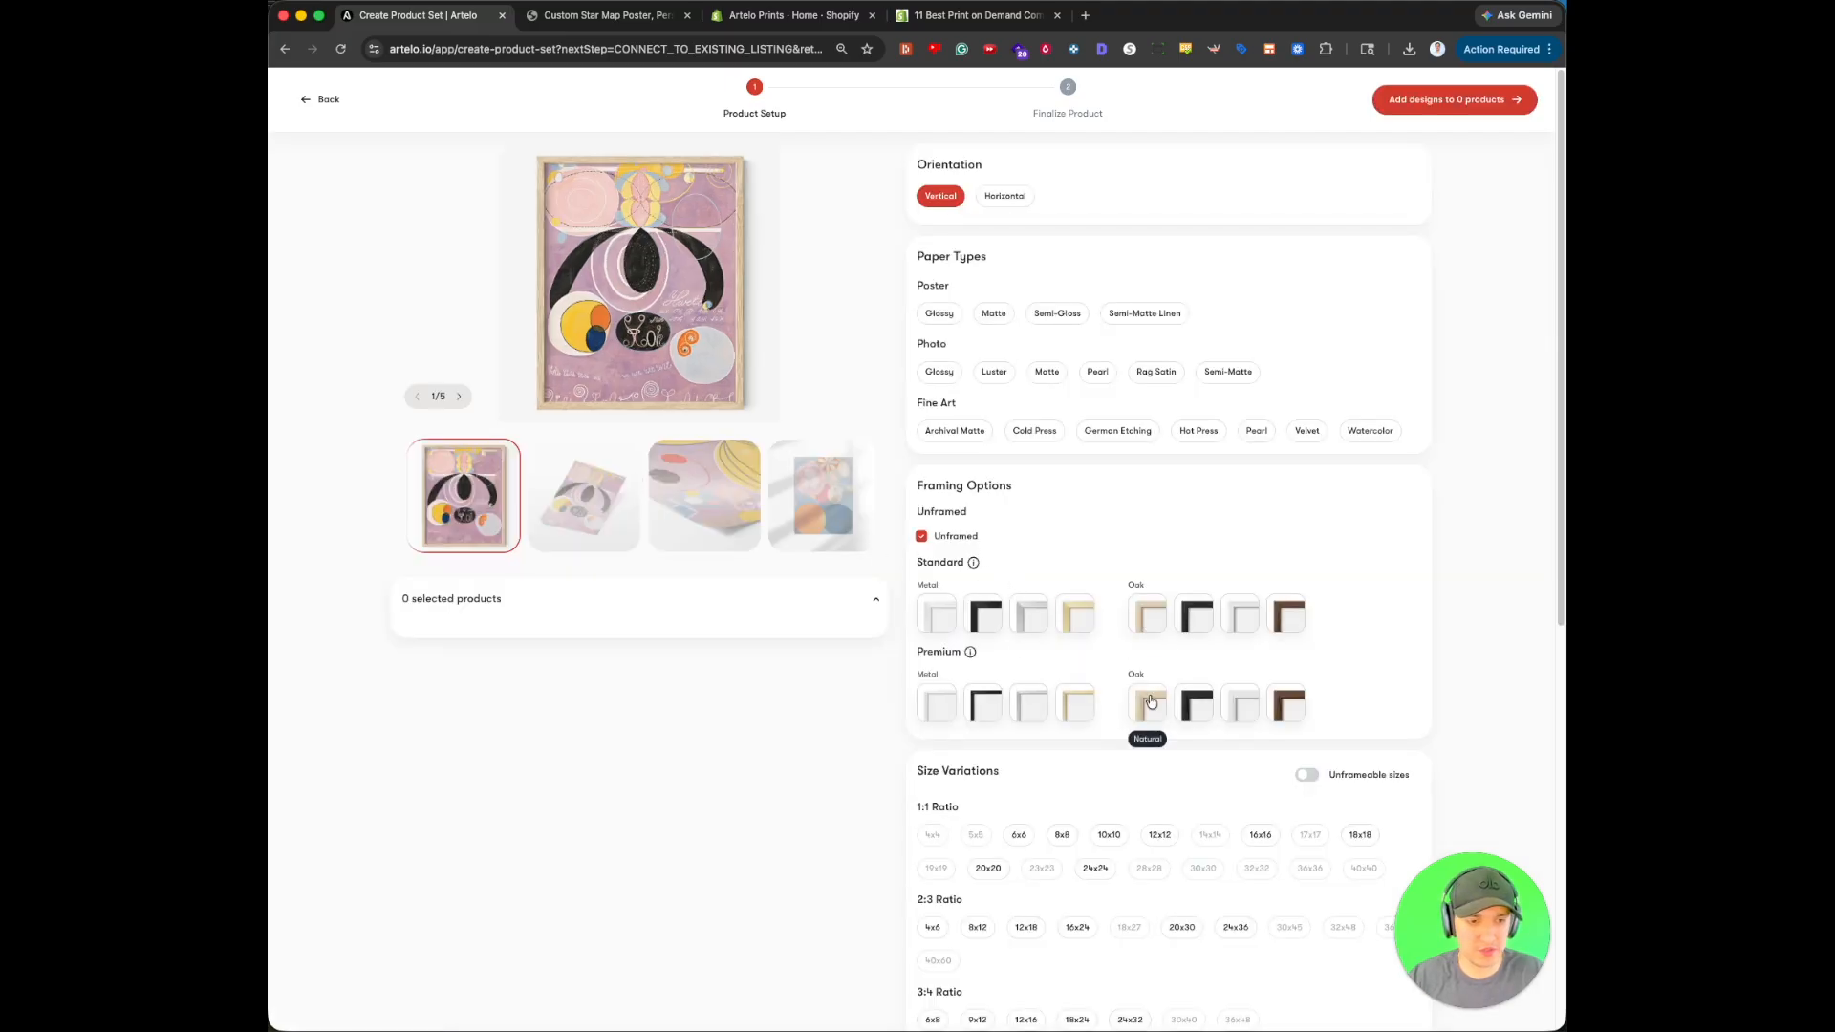
{"action": "key", "text": "ctrl+Tab"}
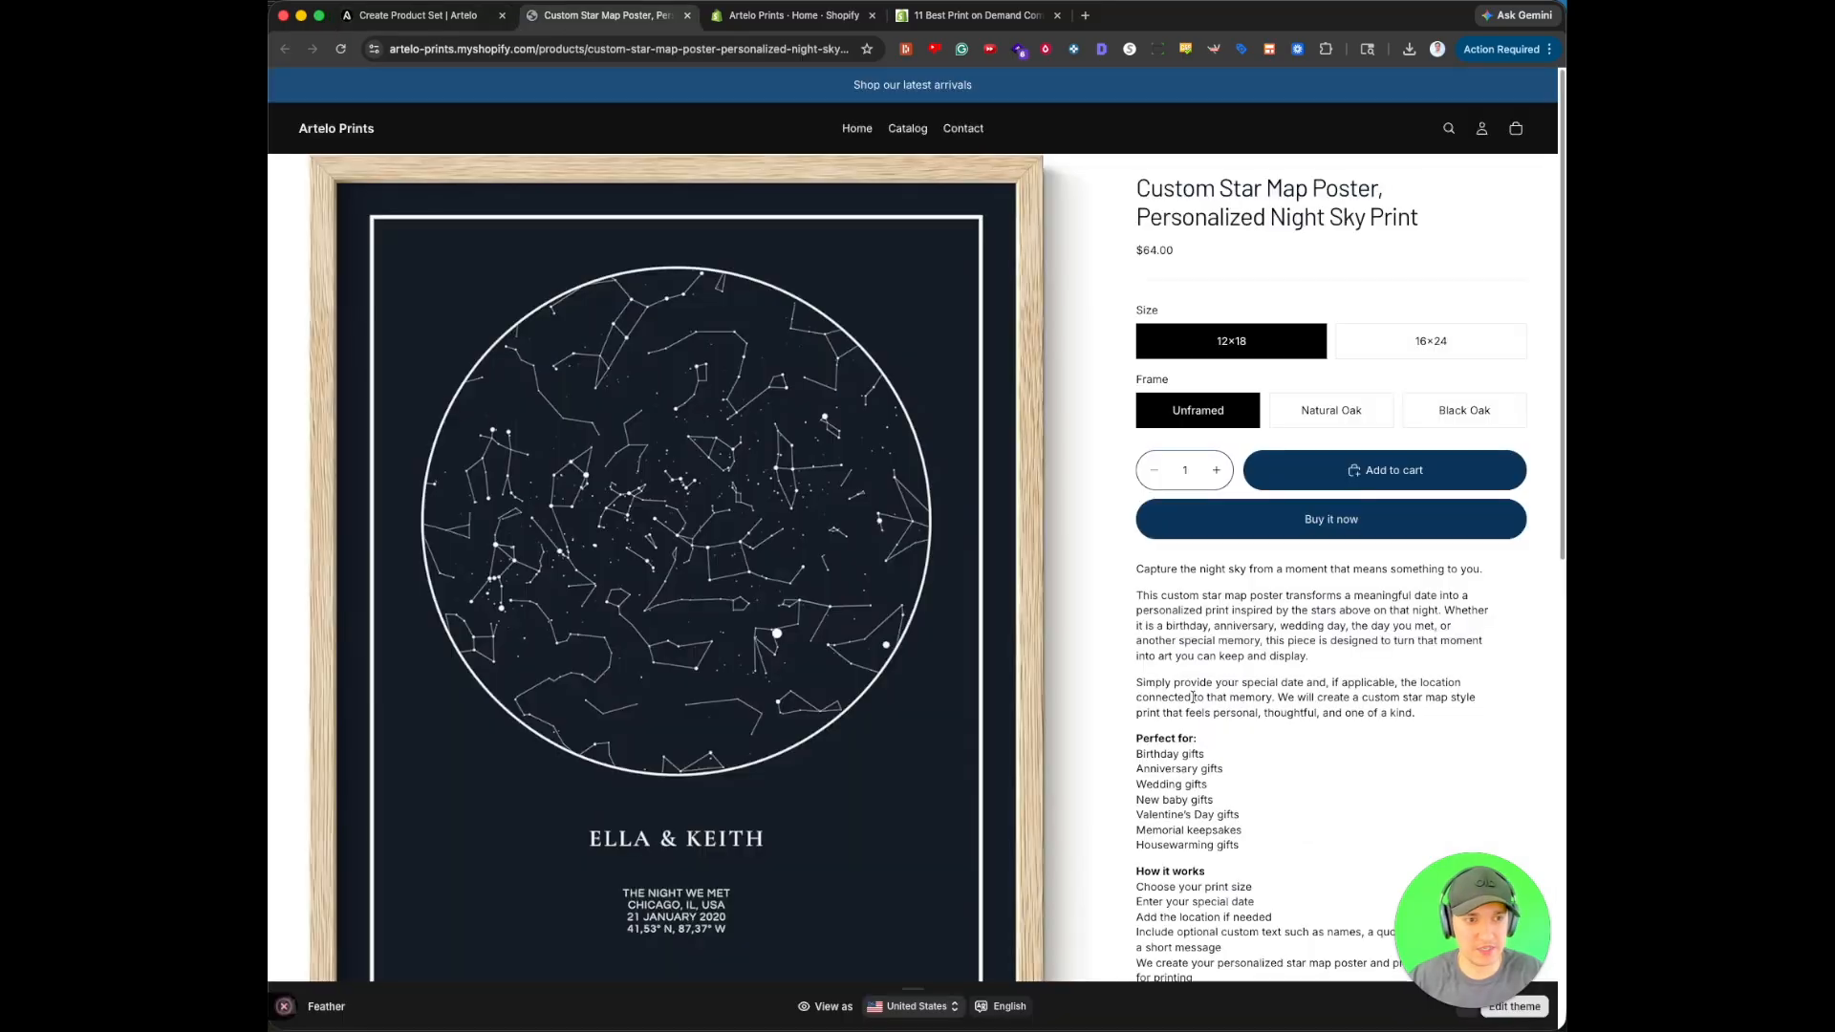
{"action": "key", "text": "ctrl+shift+Tab"}
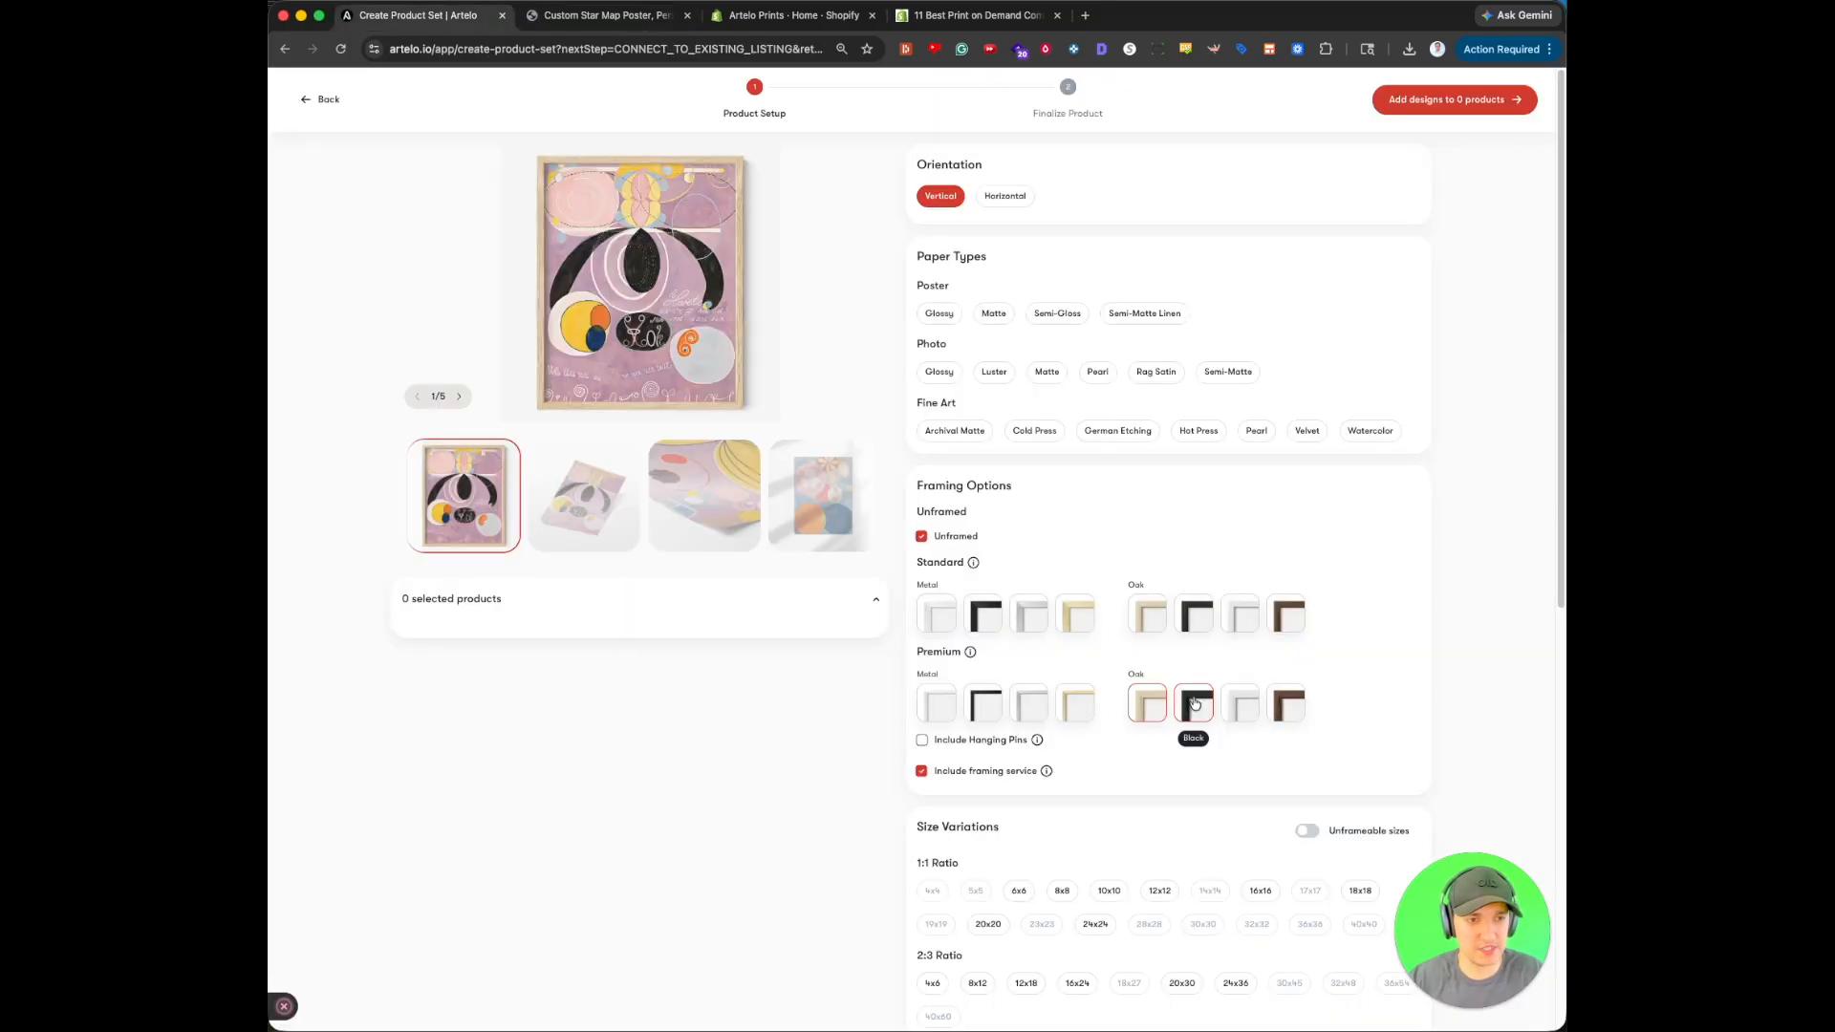
Choose sizes 12x18 and 16x24 with Archival Matte fine art paper, and continue to adding designs to the products.
{"action": "scroll", "coordinate": [1057, 717], "scroll_direction": "down", "scroll_amount": 2}
{"action": "left_click", "coordinate": [1026, 788]}
{"action": "left_click", "coordinate": [1077, 788]}
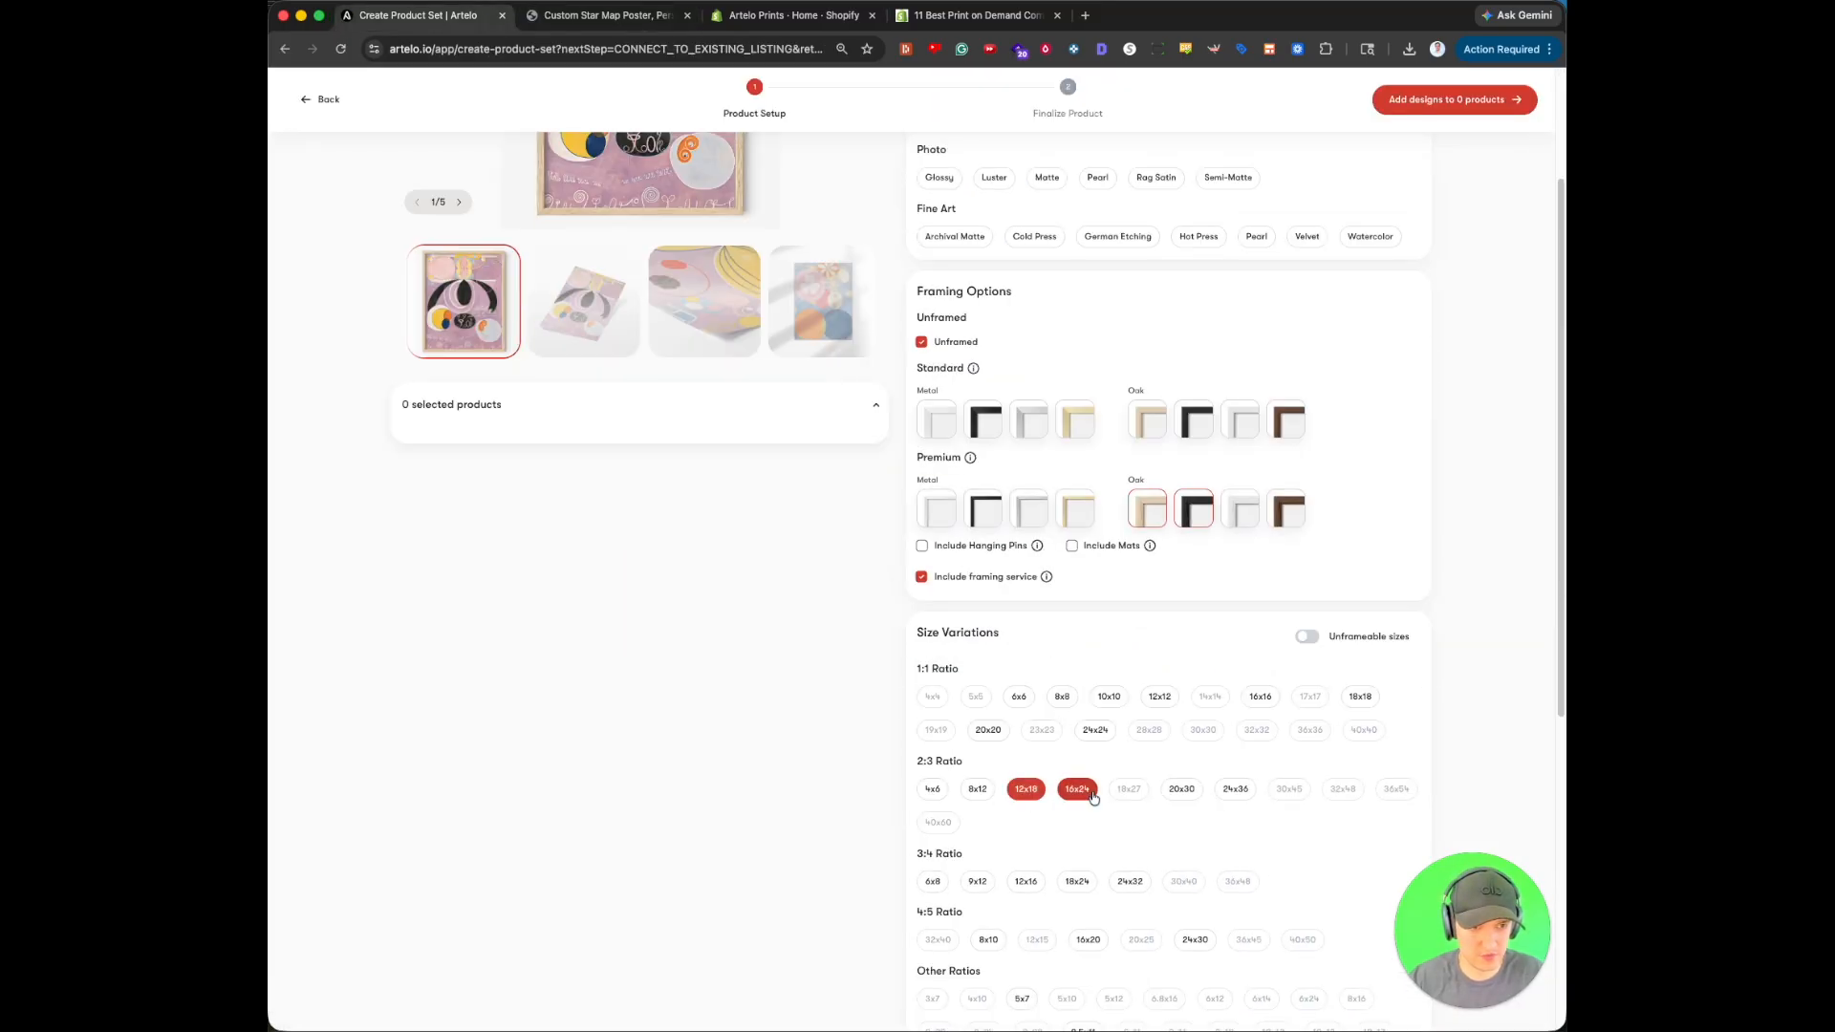
{"action": "scroll", "coordinate": [1077, 791], "scroll_direction": "up", "scroll_amount": 3}
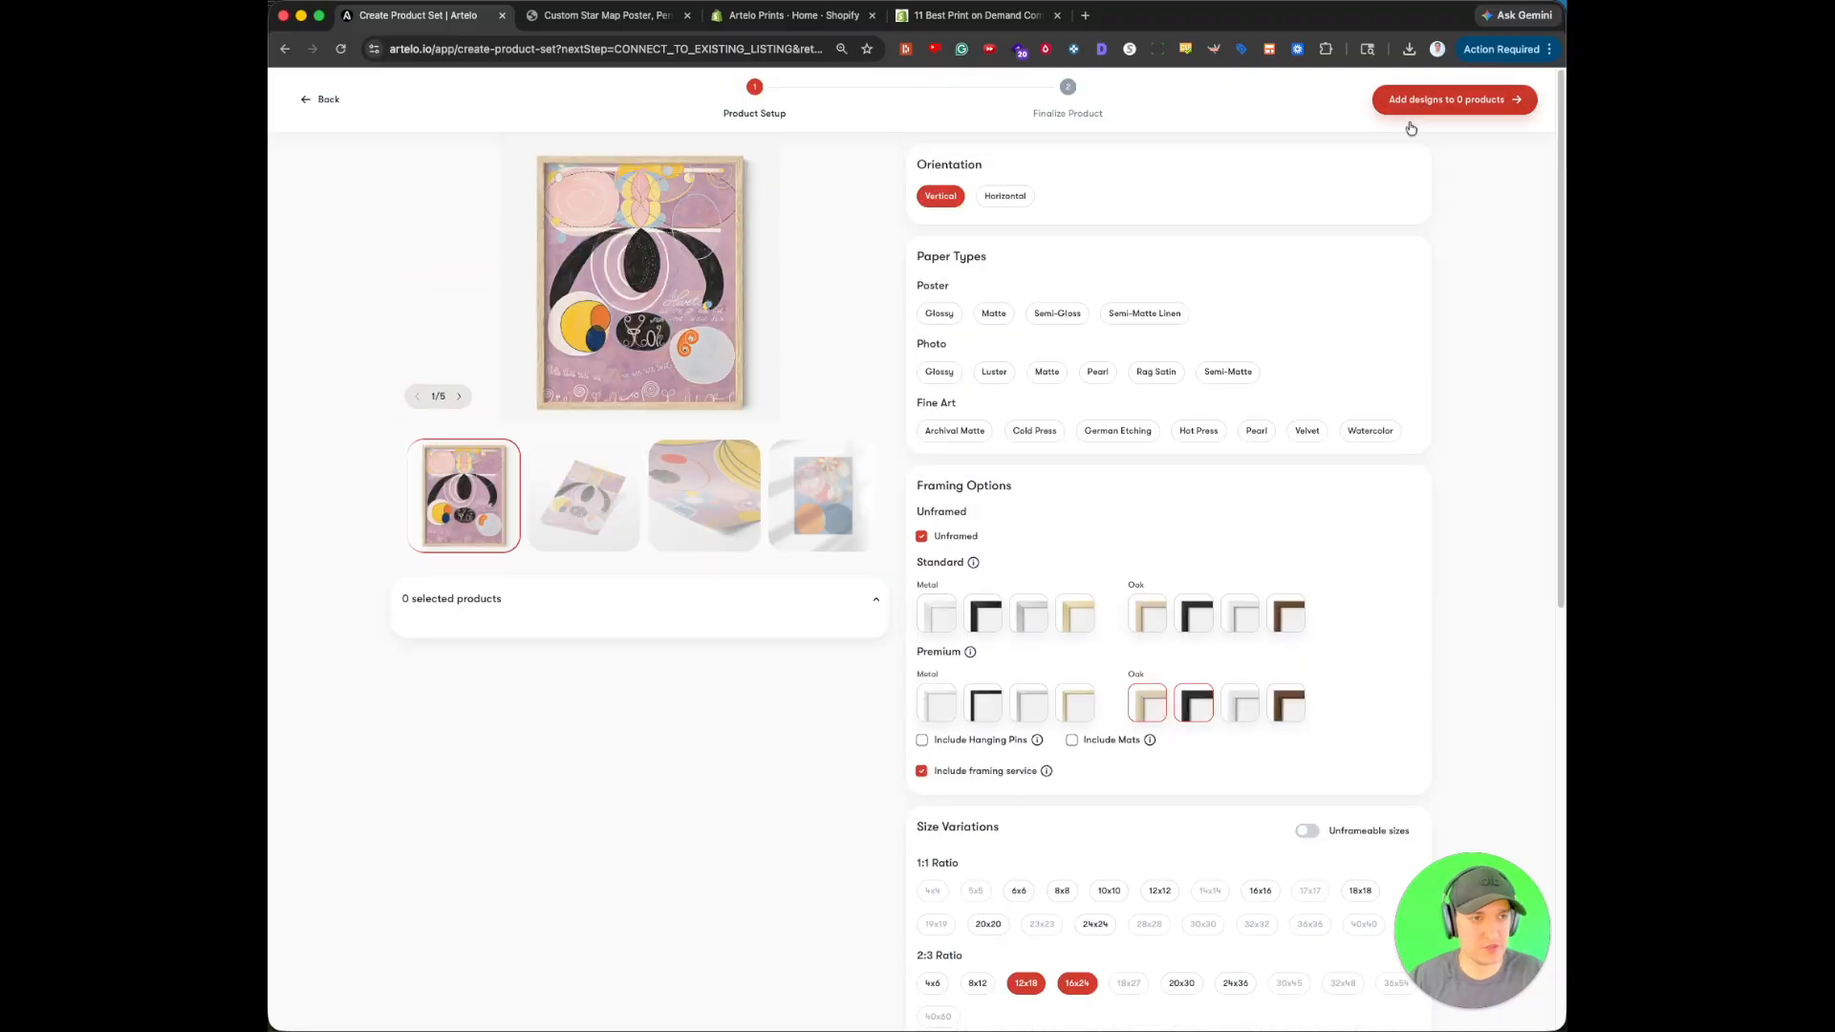
{"action": "left_click", "coordinate": [954, 431]}
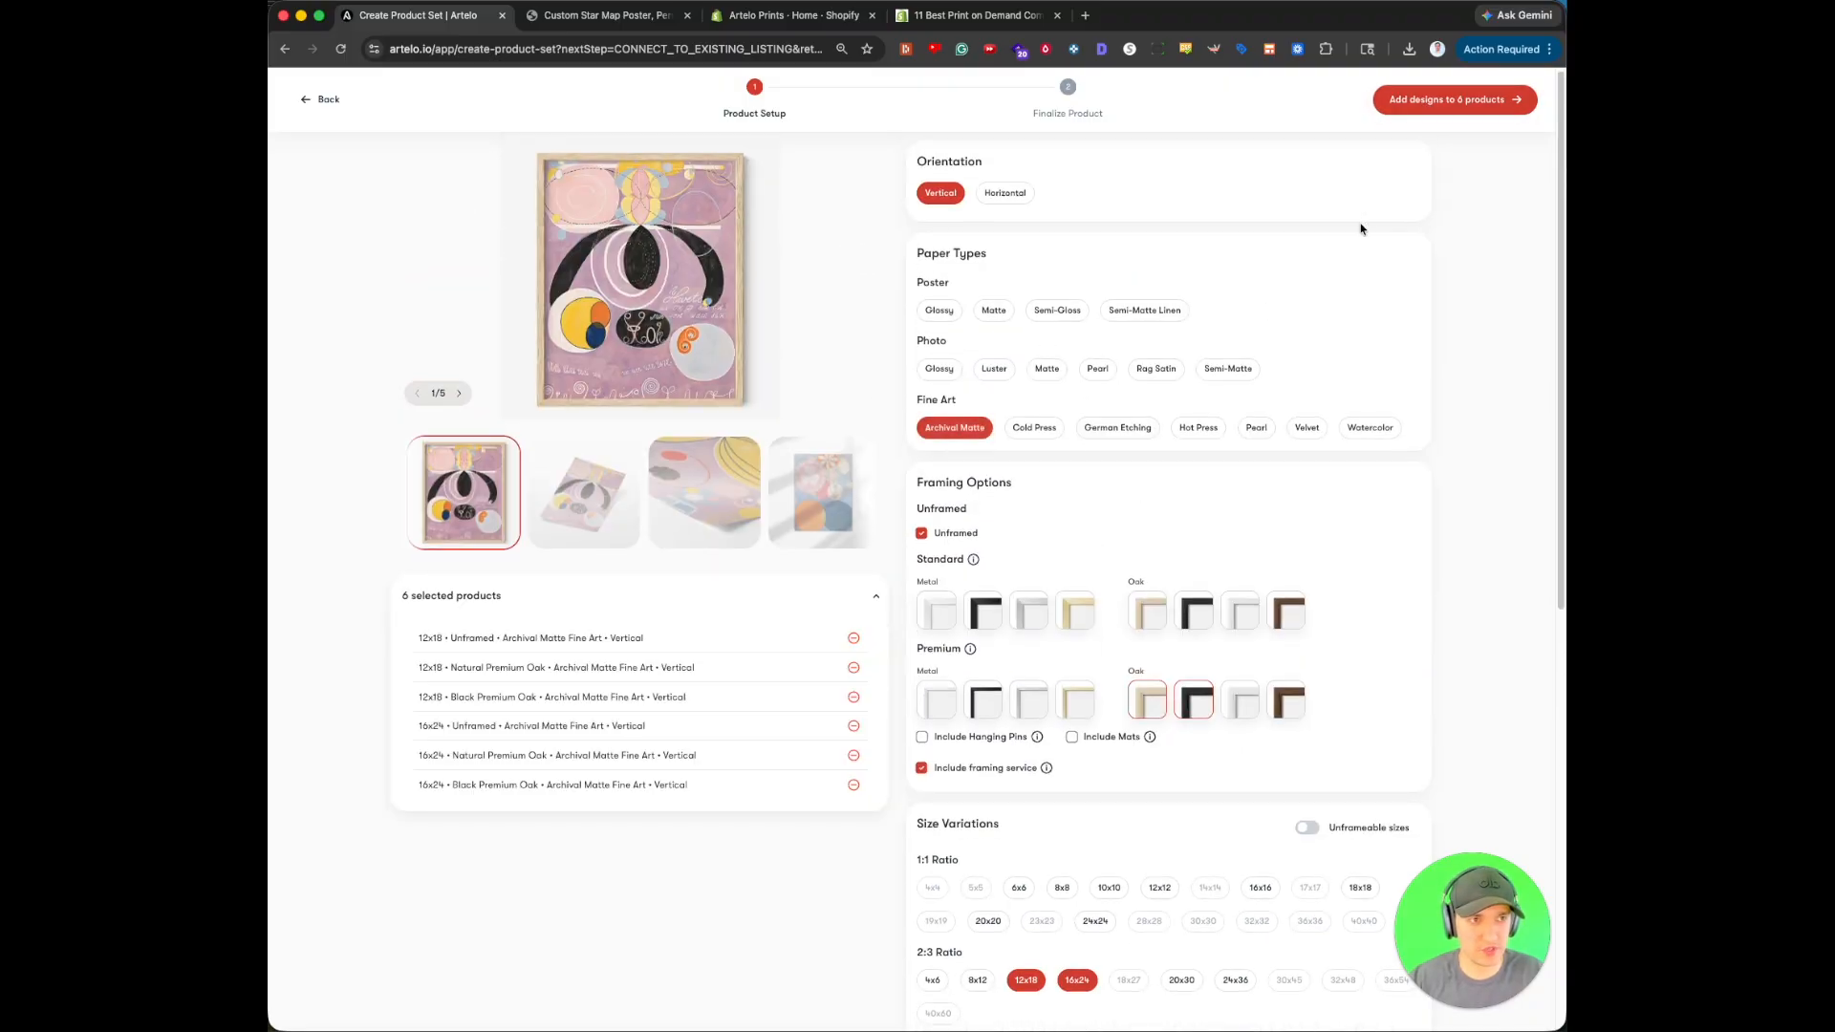
{"action": "left_click", "coordinate": [1449, 101]}
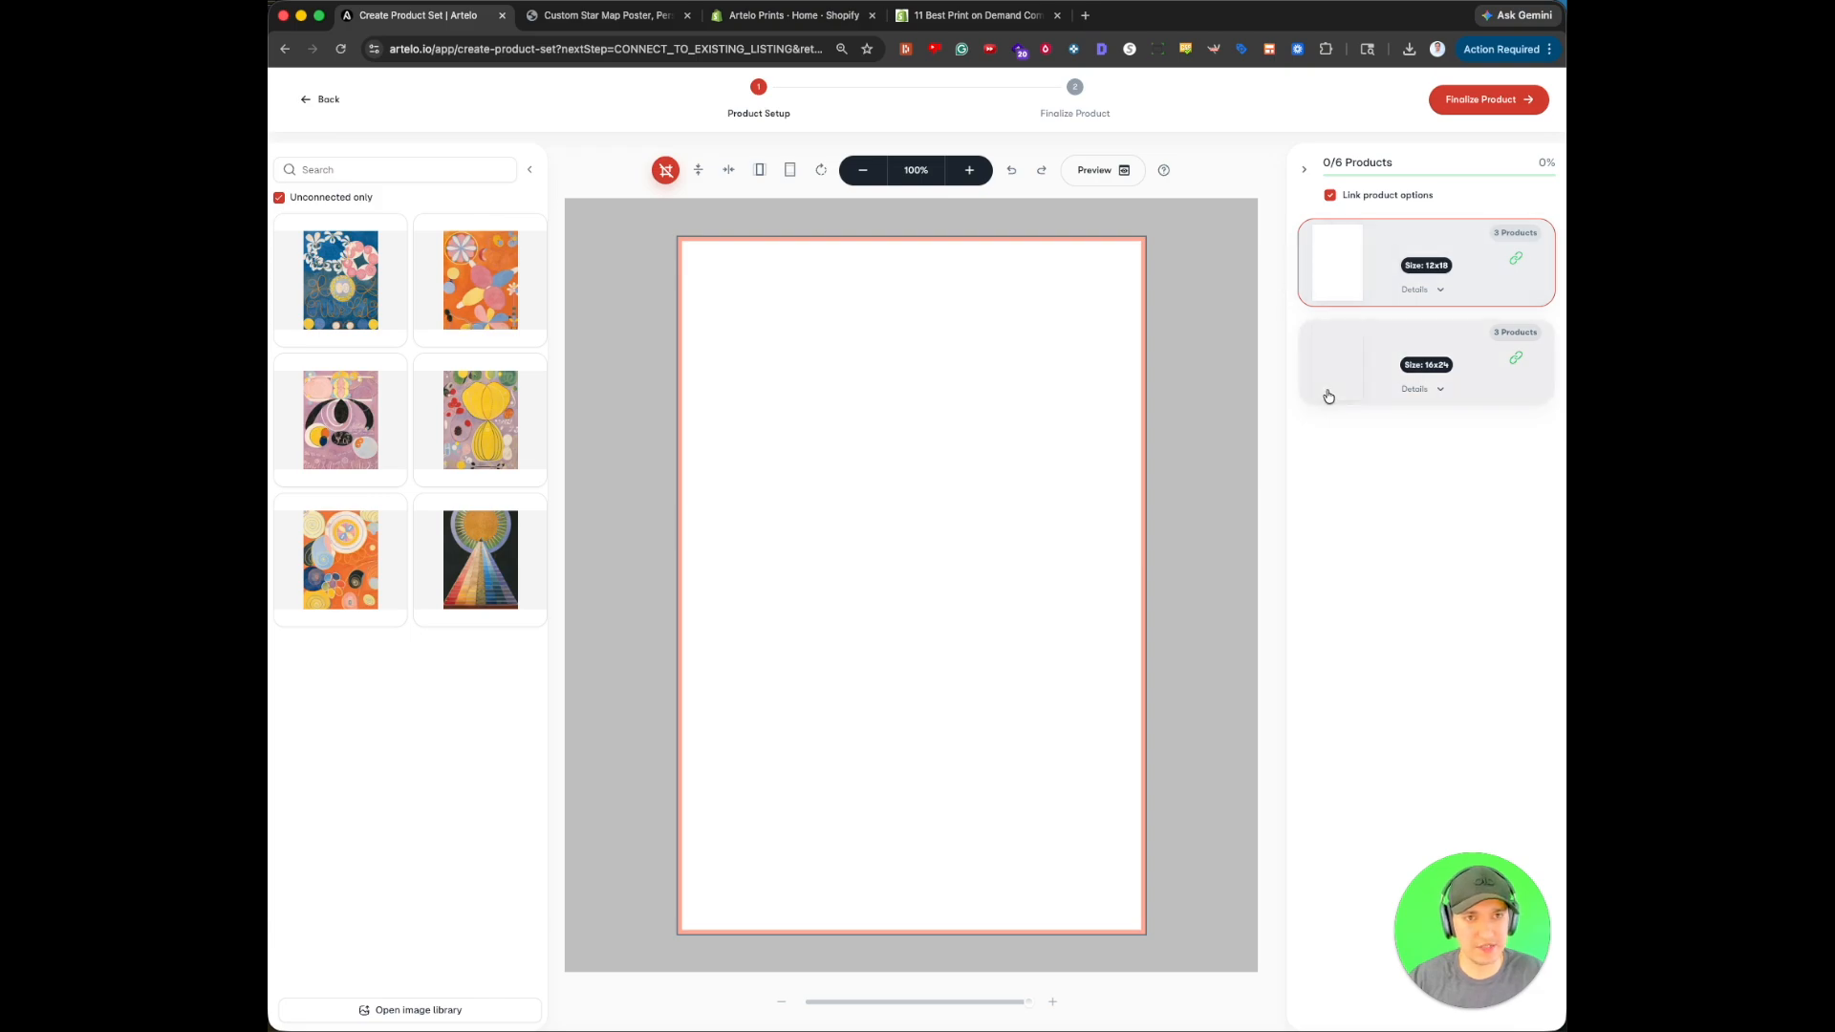
Review the star map poster's storefront page, examining the artwork and personalization details, and return to the product set in Artelo.
{"action": "left_click", "coordinate": [602, 15]}
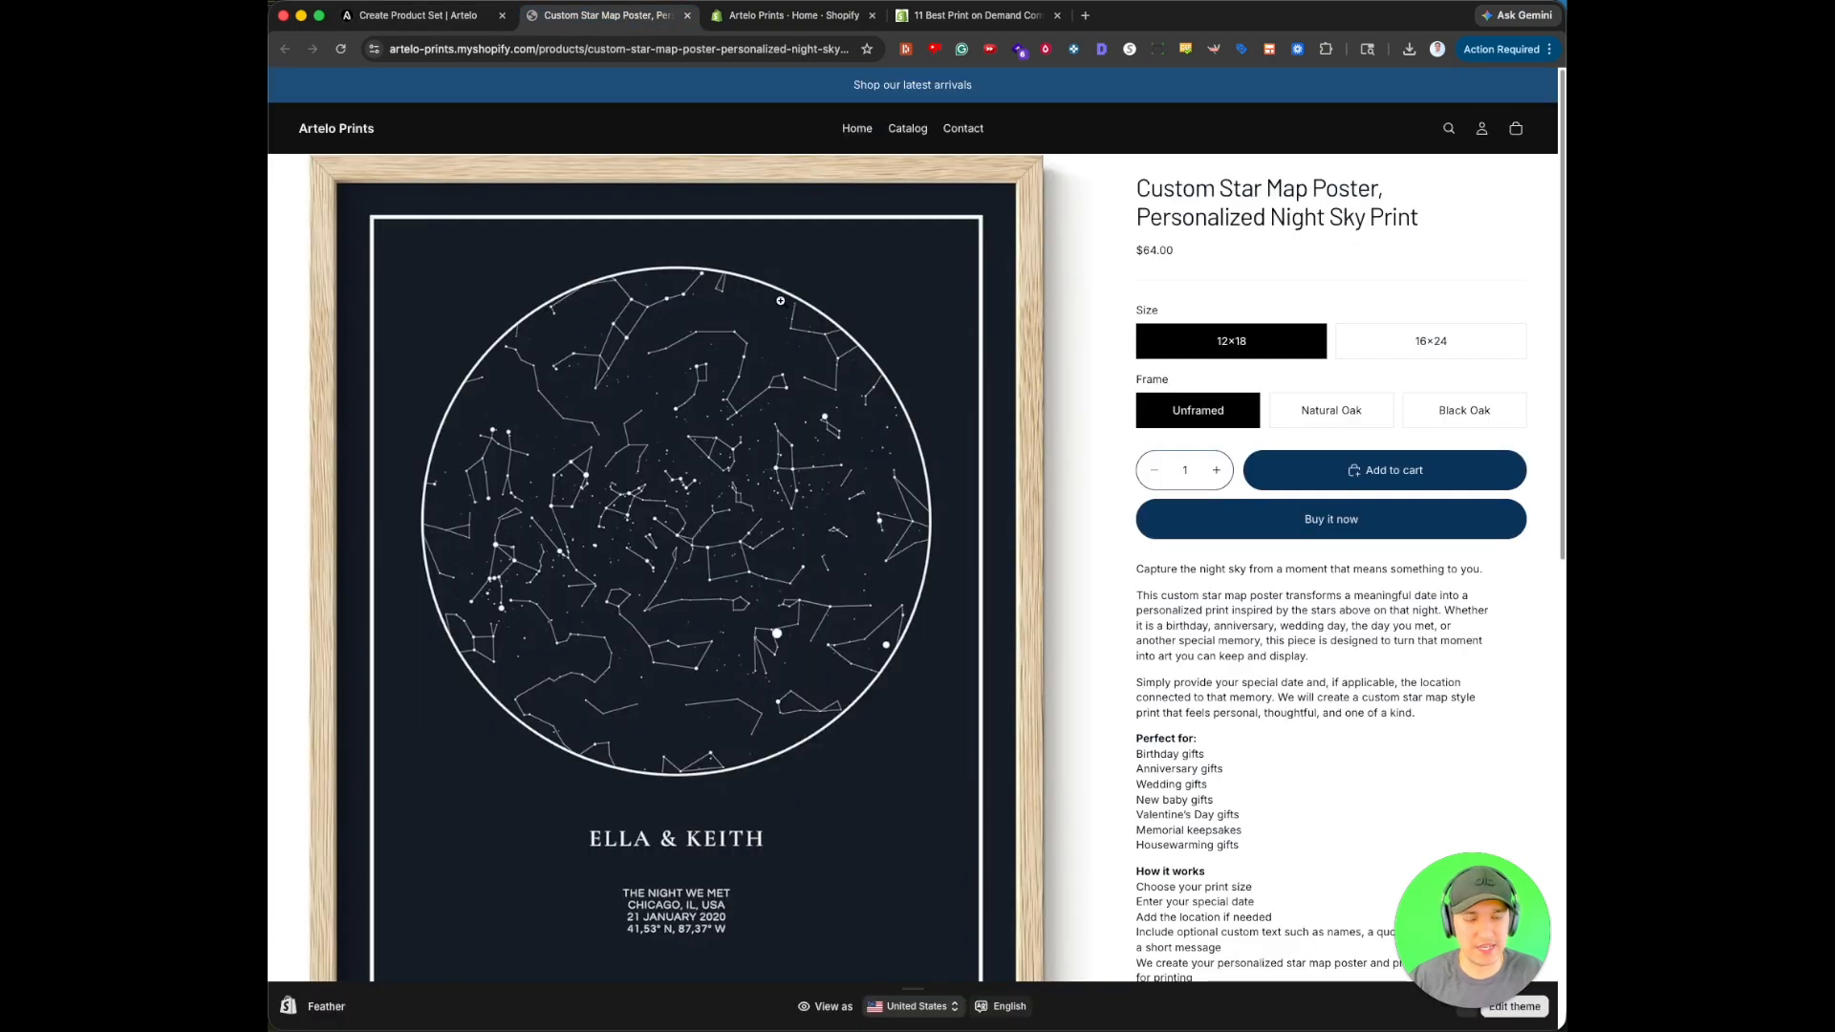
{"action": "scroll", "coordinate": [569, 642], "scroll_direction": "down", "scroll_amount": 5}
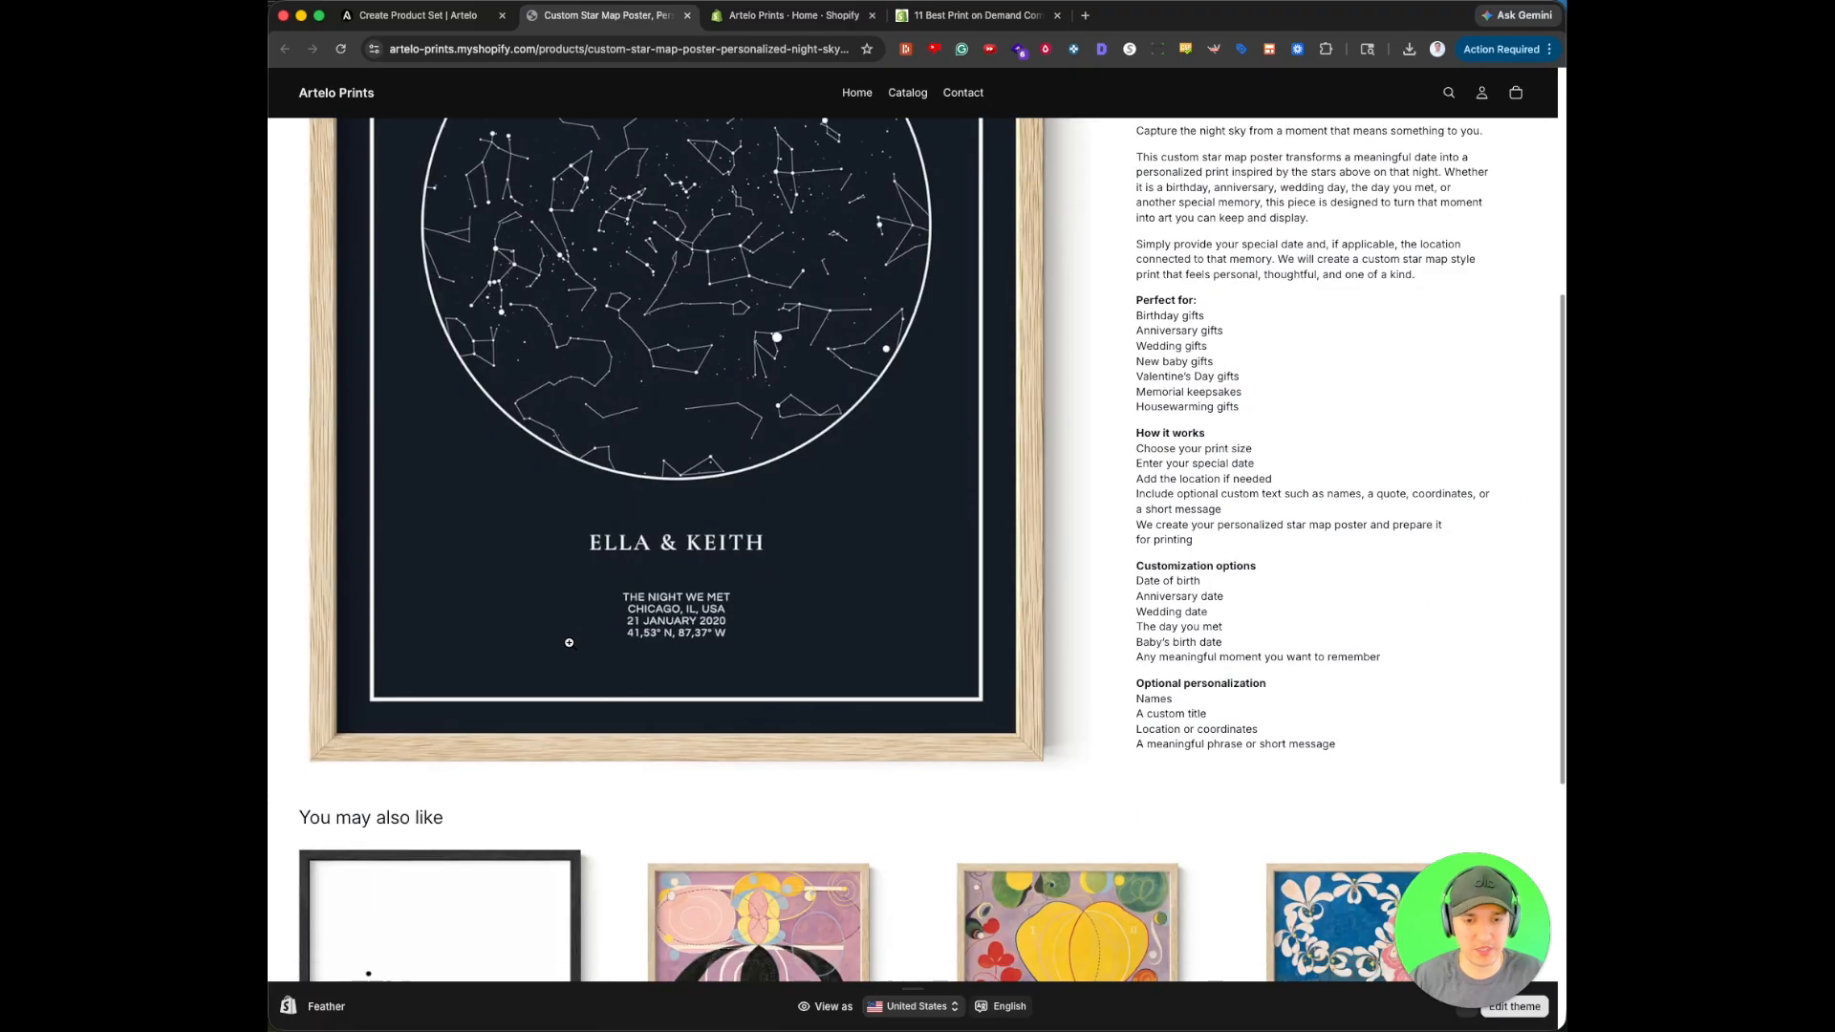
{"action": "scroll", "coordinate": [633, 607], "scroll_direction": "up", "scroll_amount": 5}
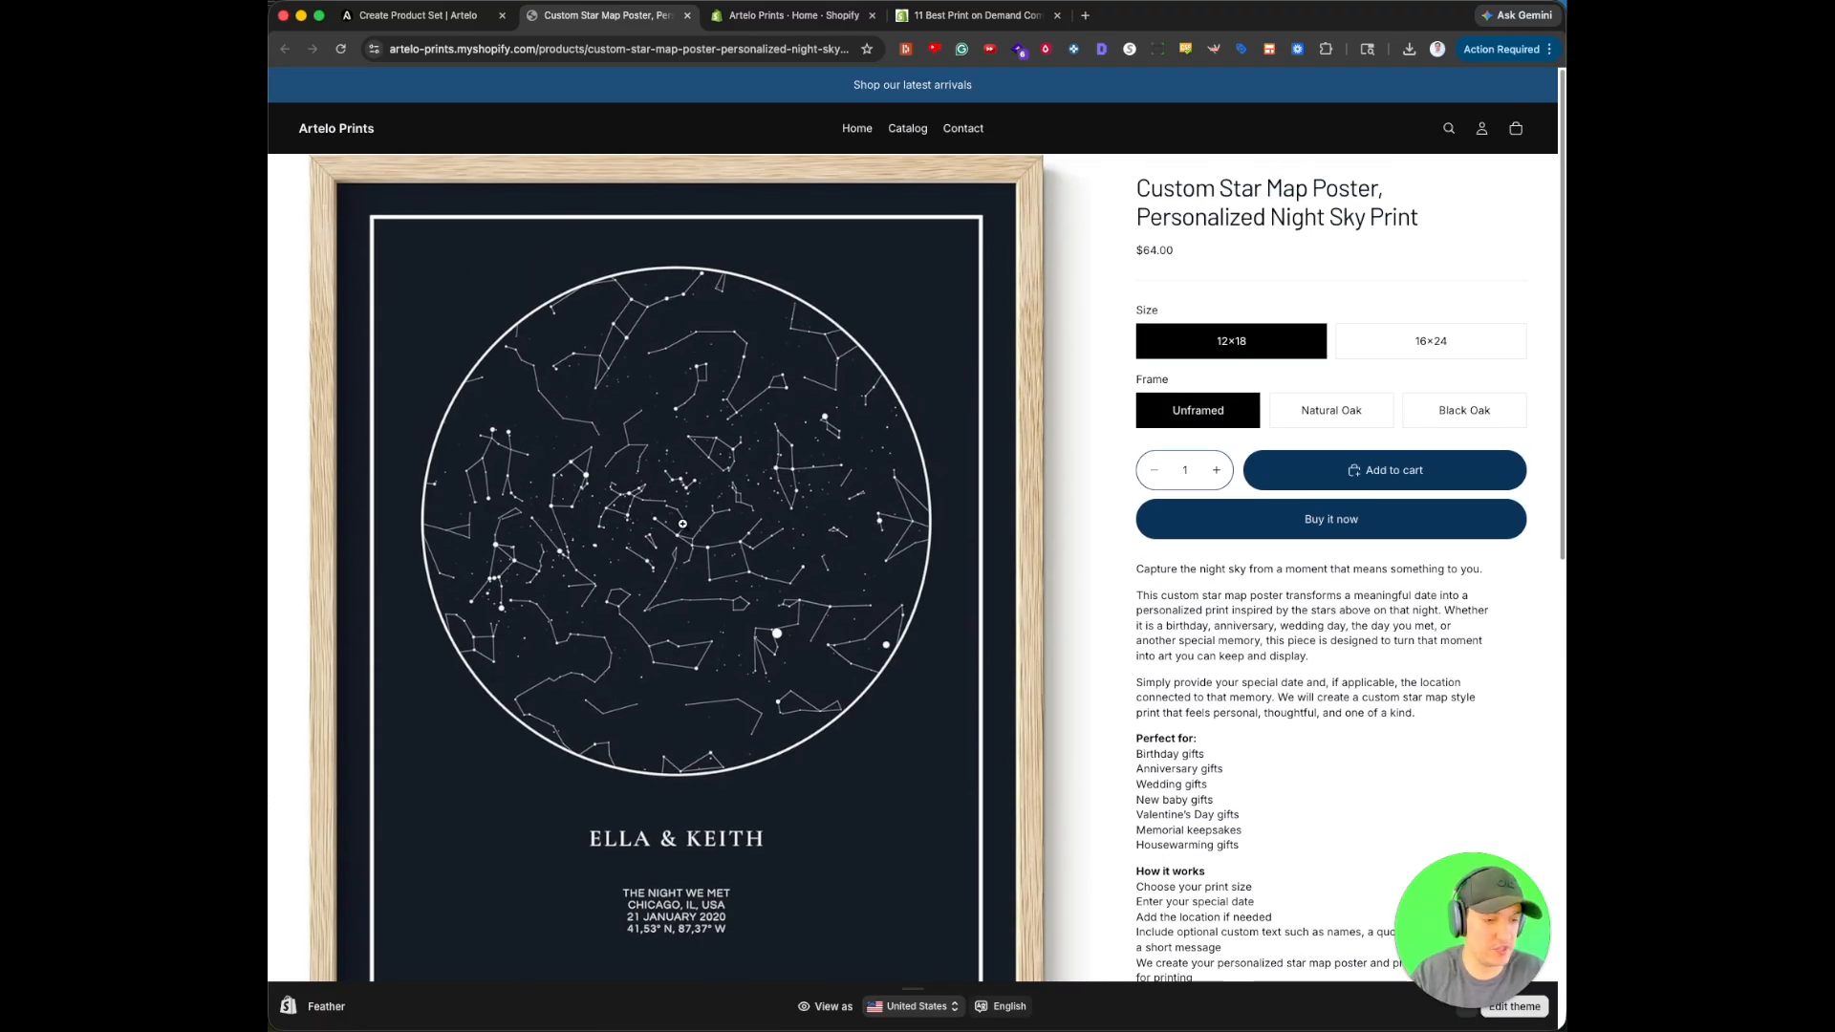
{"action": "left_click", "coordinate": [416, 16]}
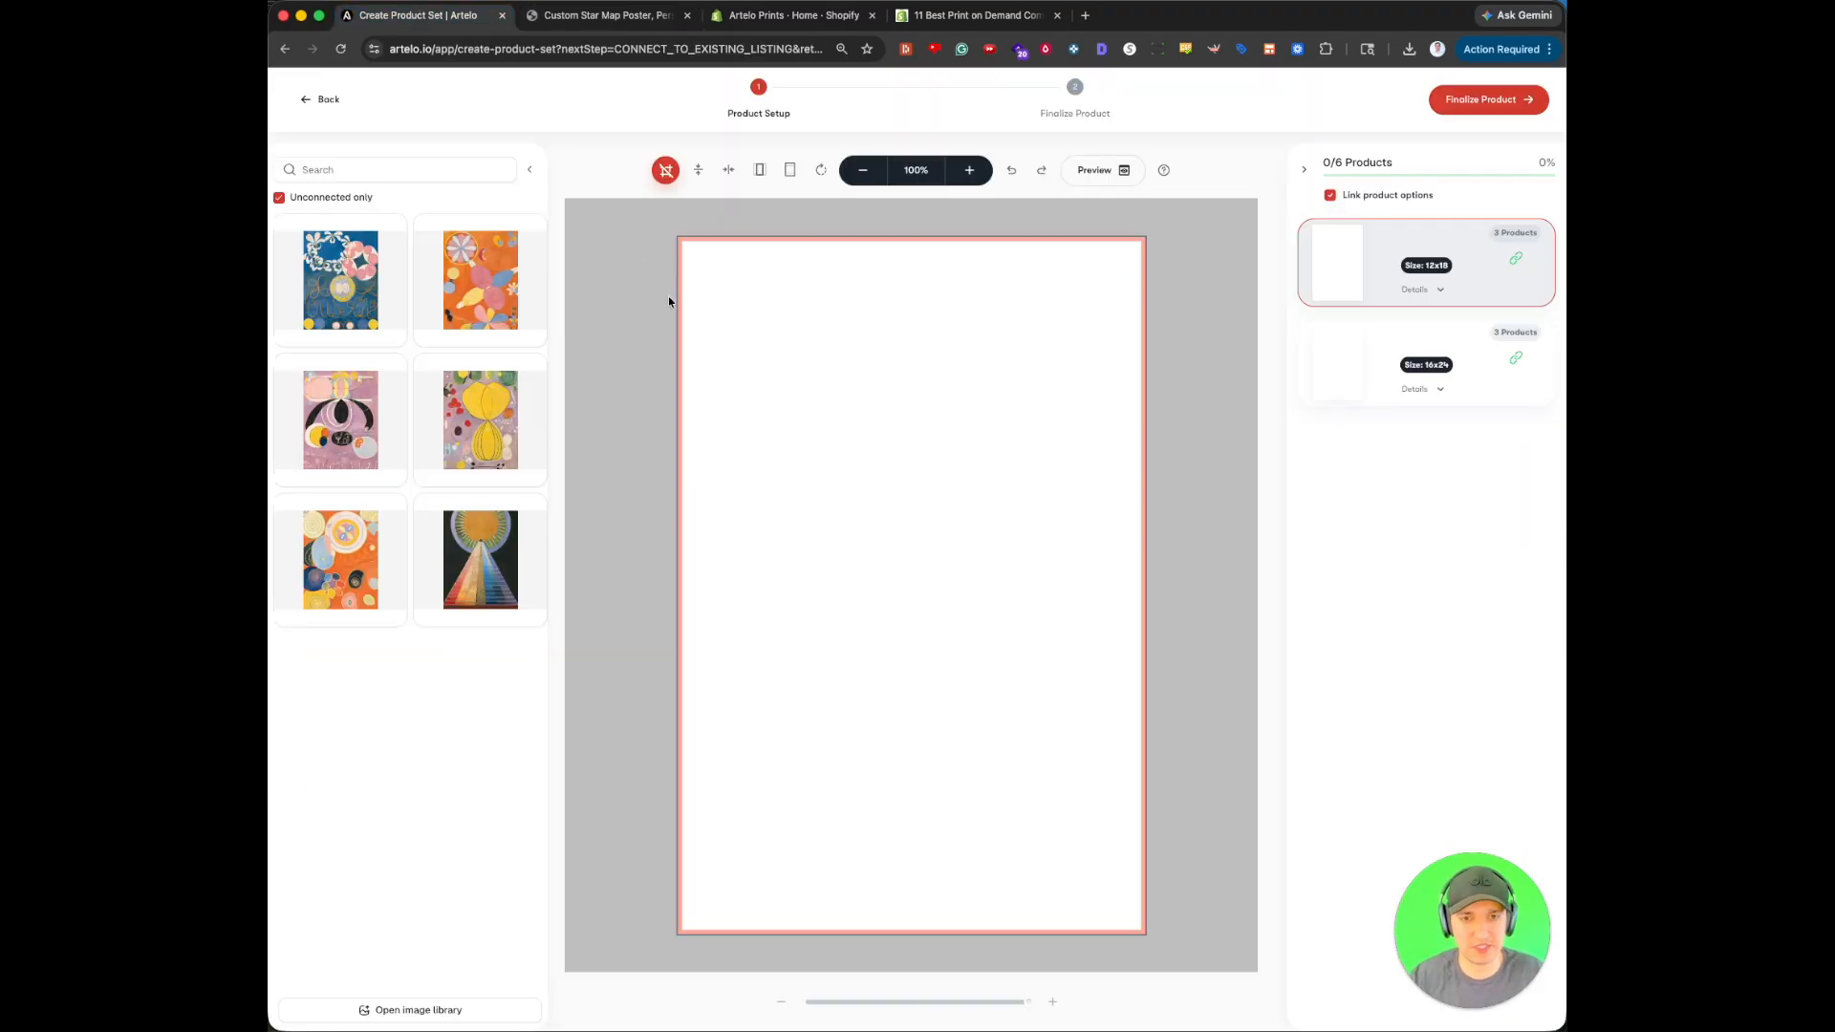
Try the orange floral artwork on the 12x18 print area and remove it again.
{"action": "left_click", "coordinate": [1348, 368]}
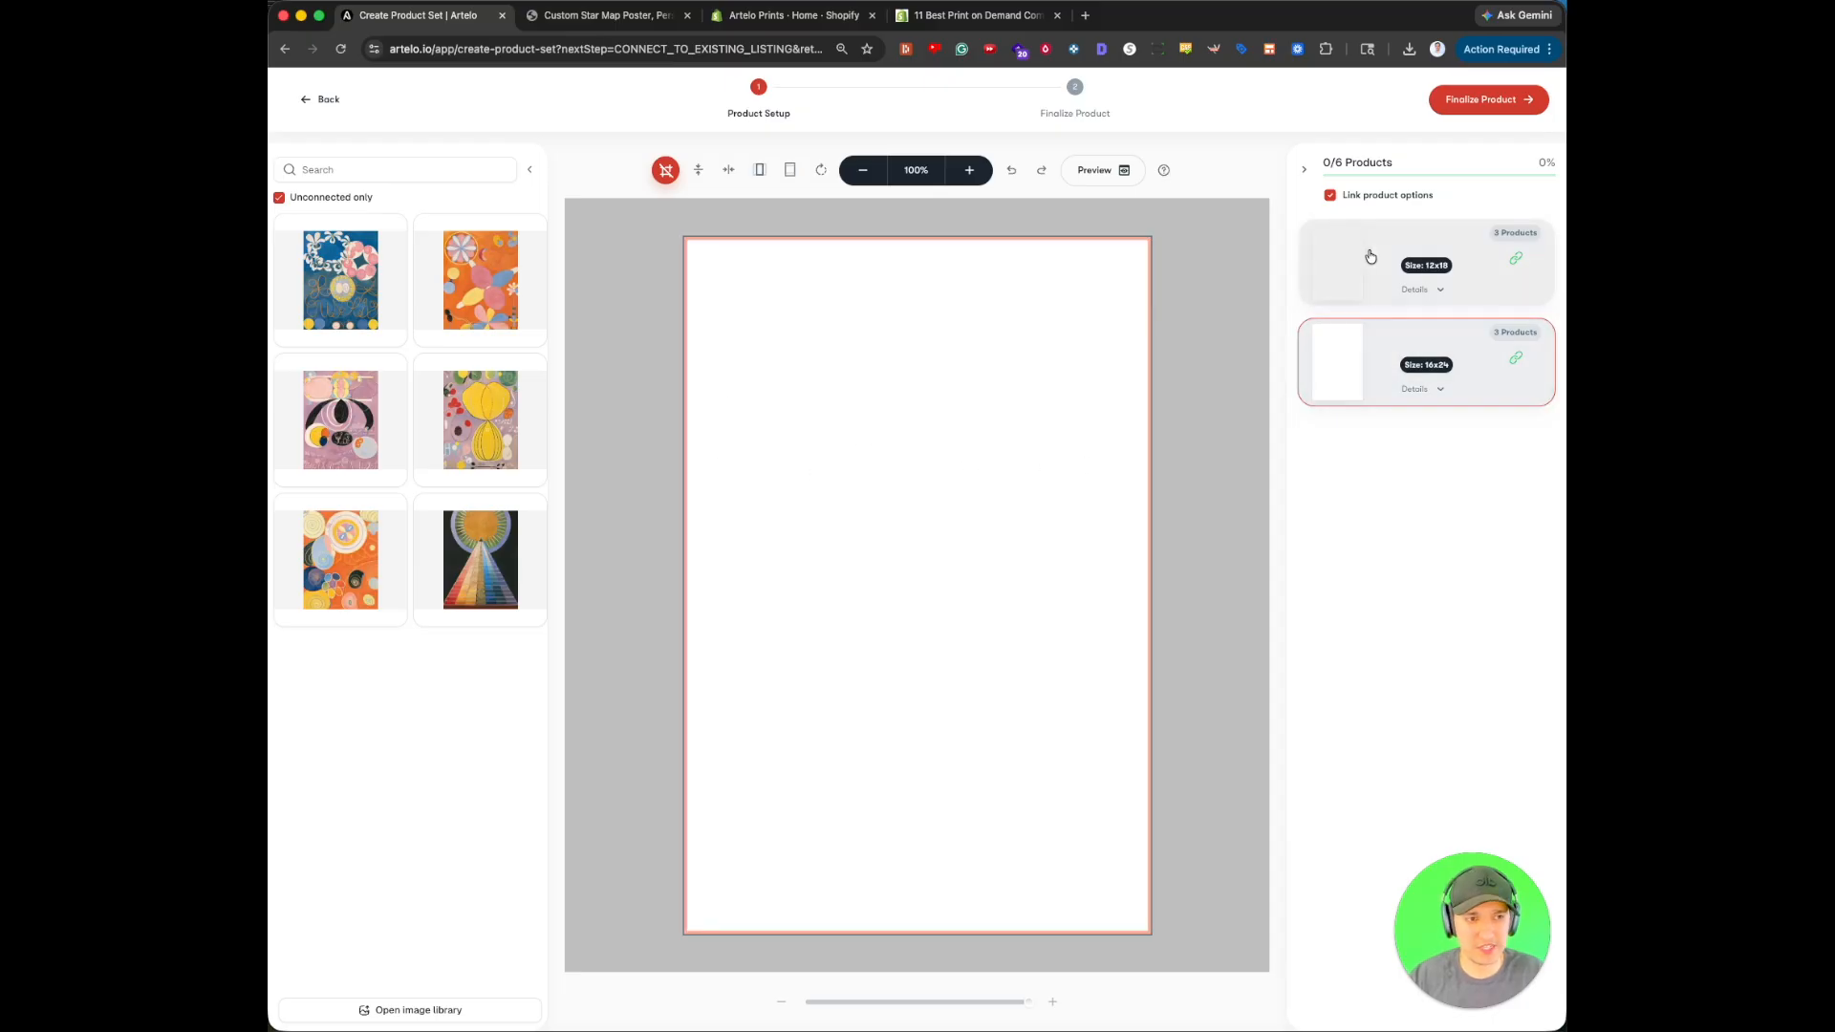
{"action": "left_click", "coordinate": [1371, 256]}
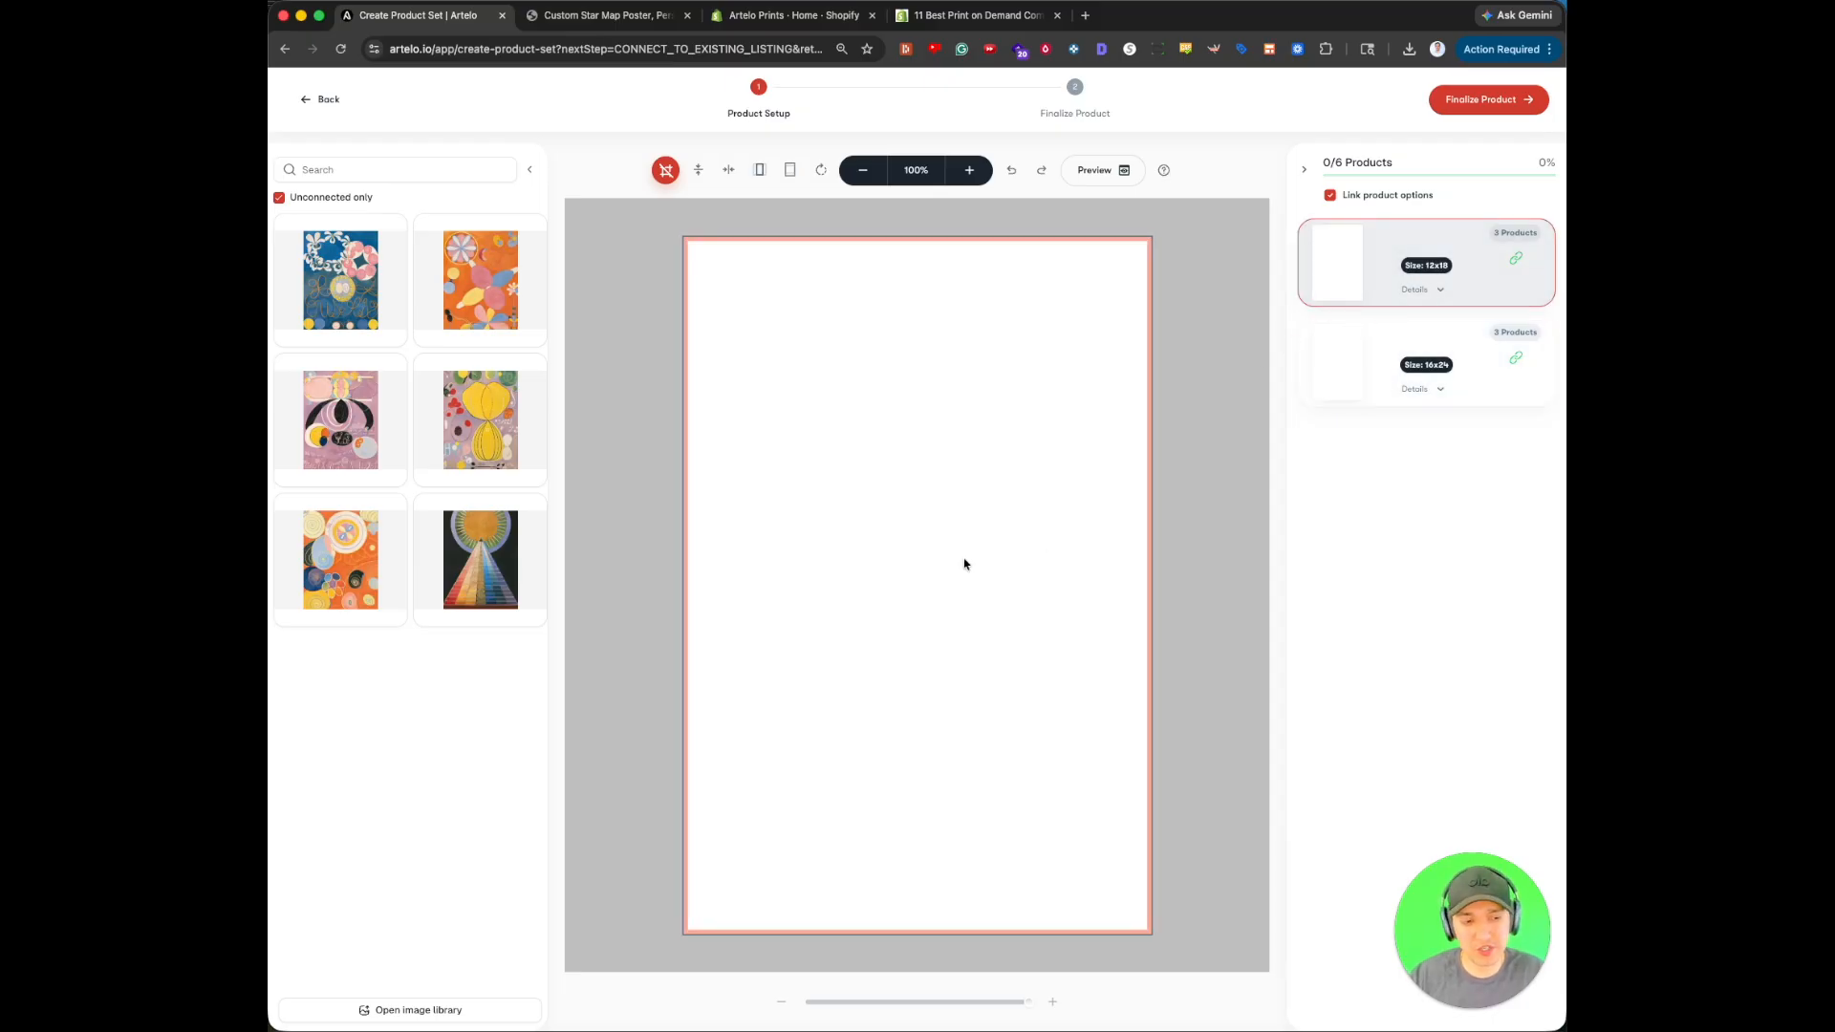
{"action": "left_click_drag", "start_coordinate": [480, 280], "coordinate": [937, 446]}
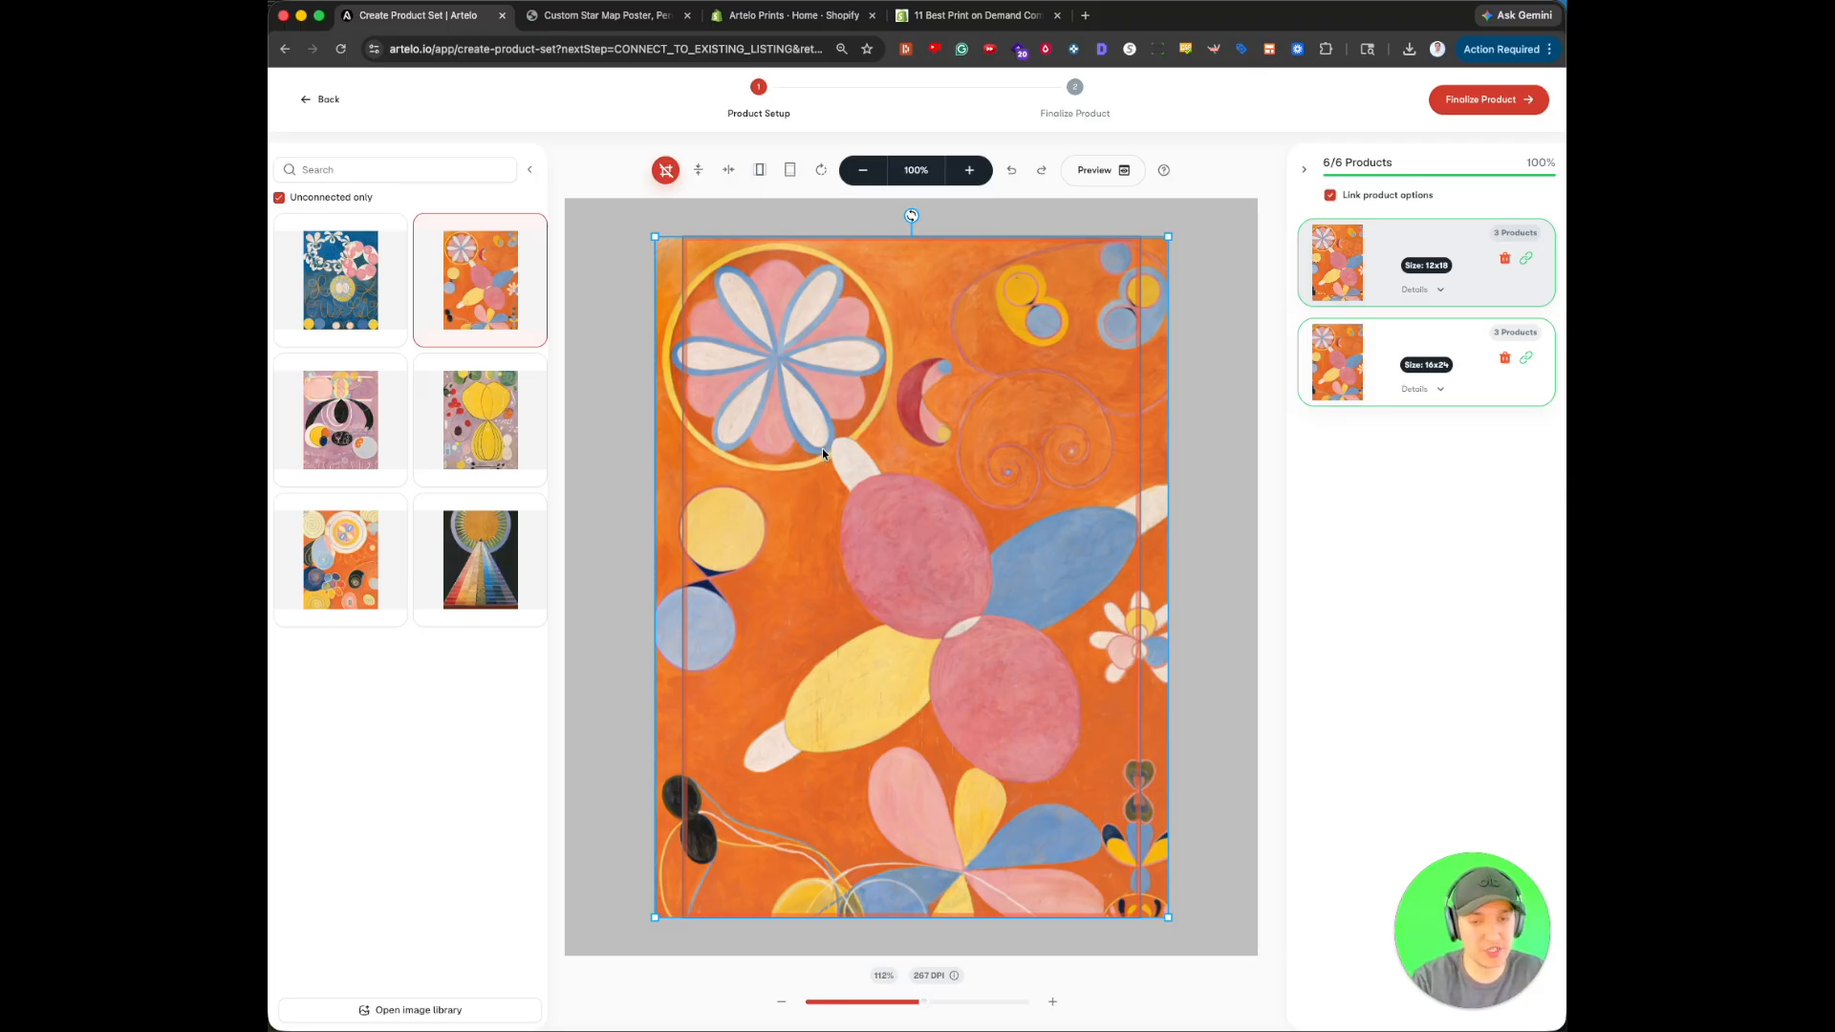
{"action": "key", "text": "BackSpace"}
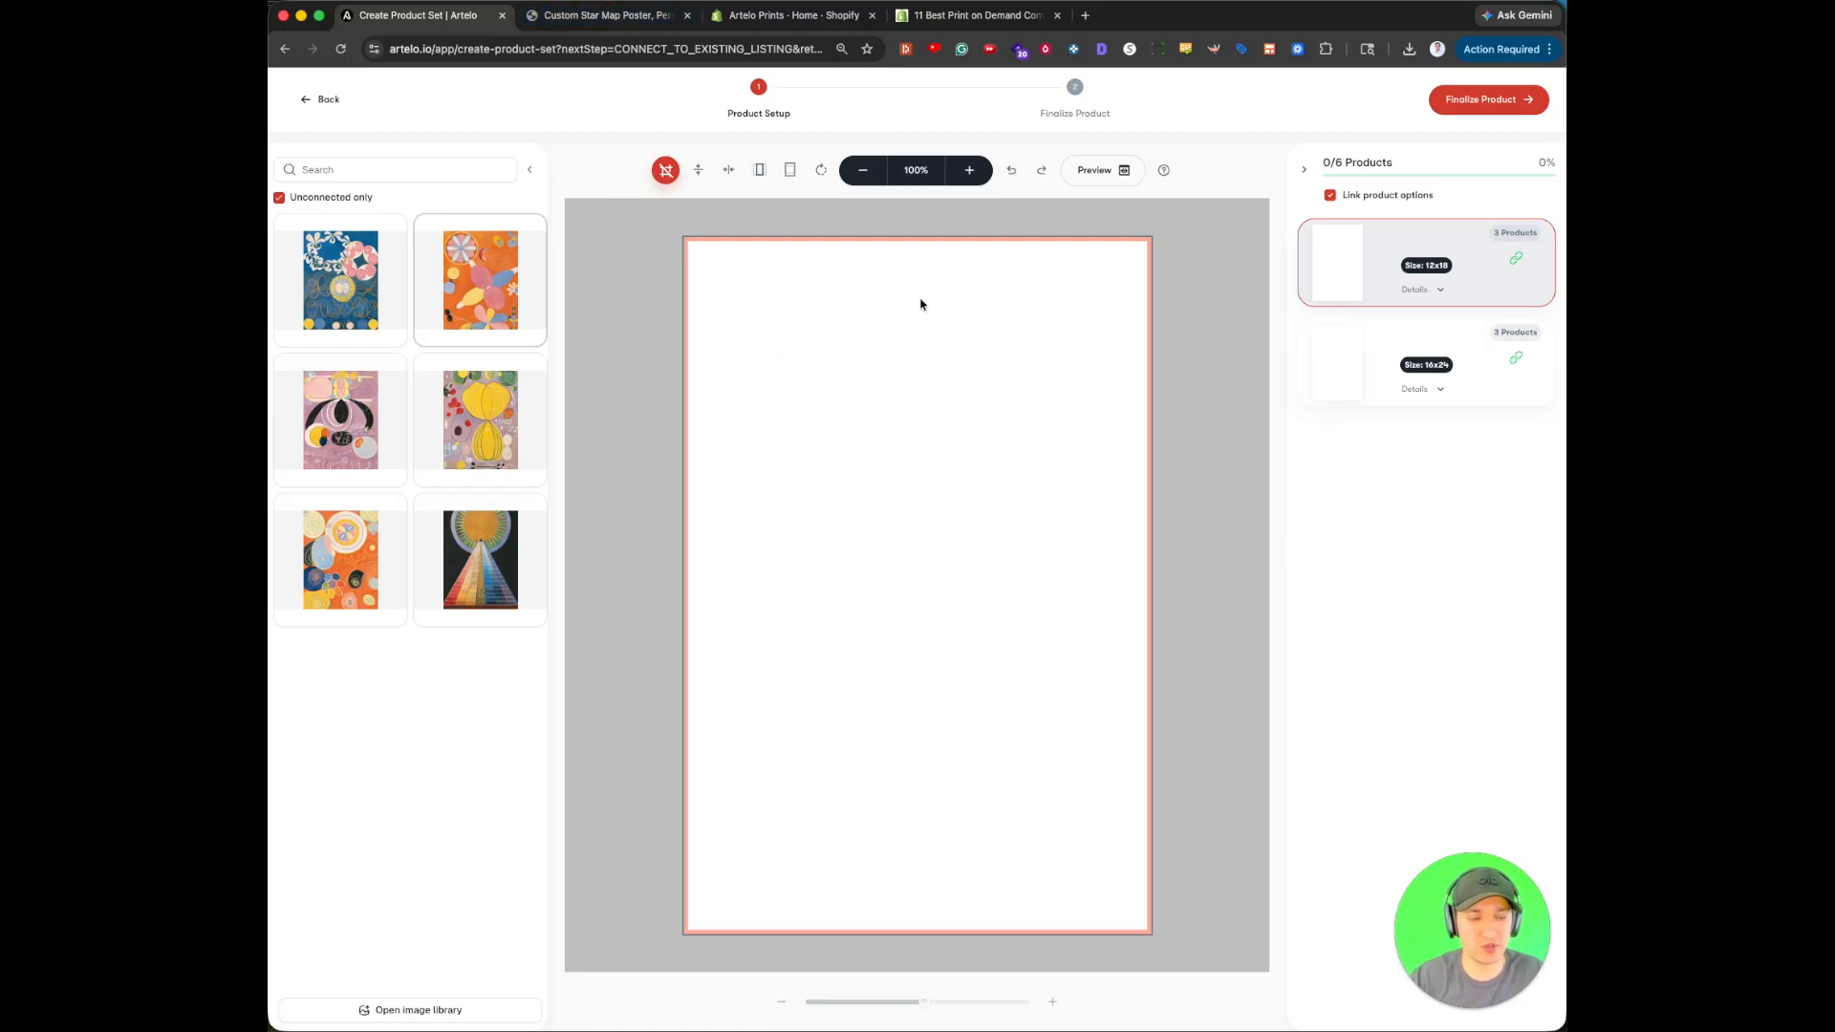
Finalize the product set without any design and bulk-connect all its products to the matching existing listing variants.
{"action": "left_click", "coordinate": [1471, 107]}
{"action": "left_click", "coordinate": [1511, 101]}
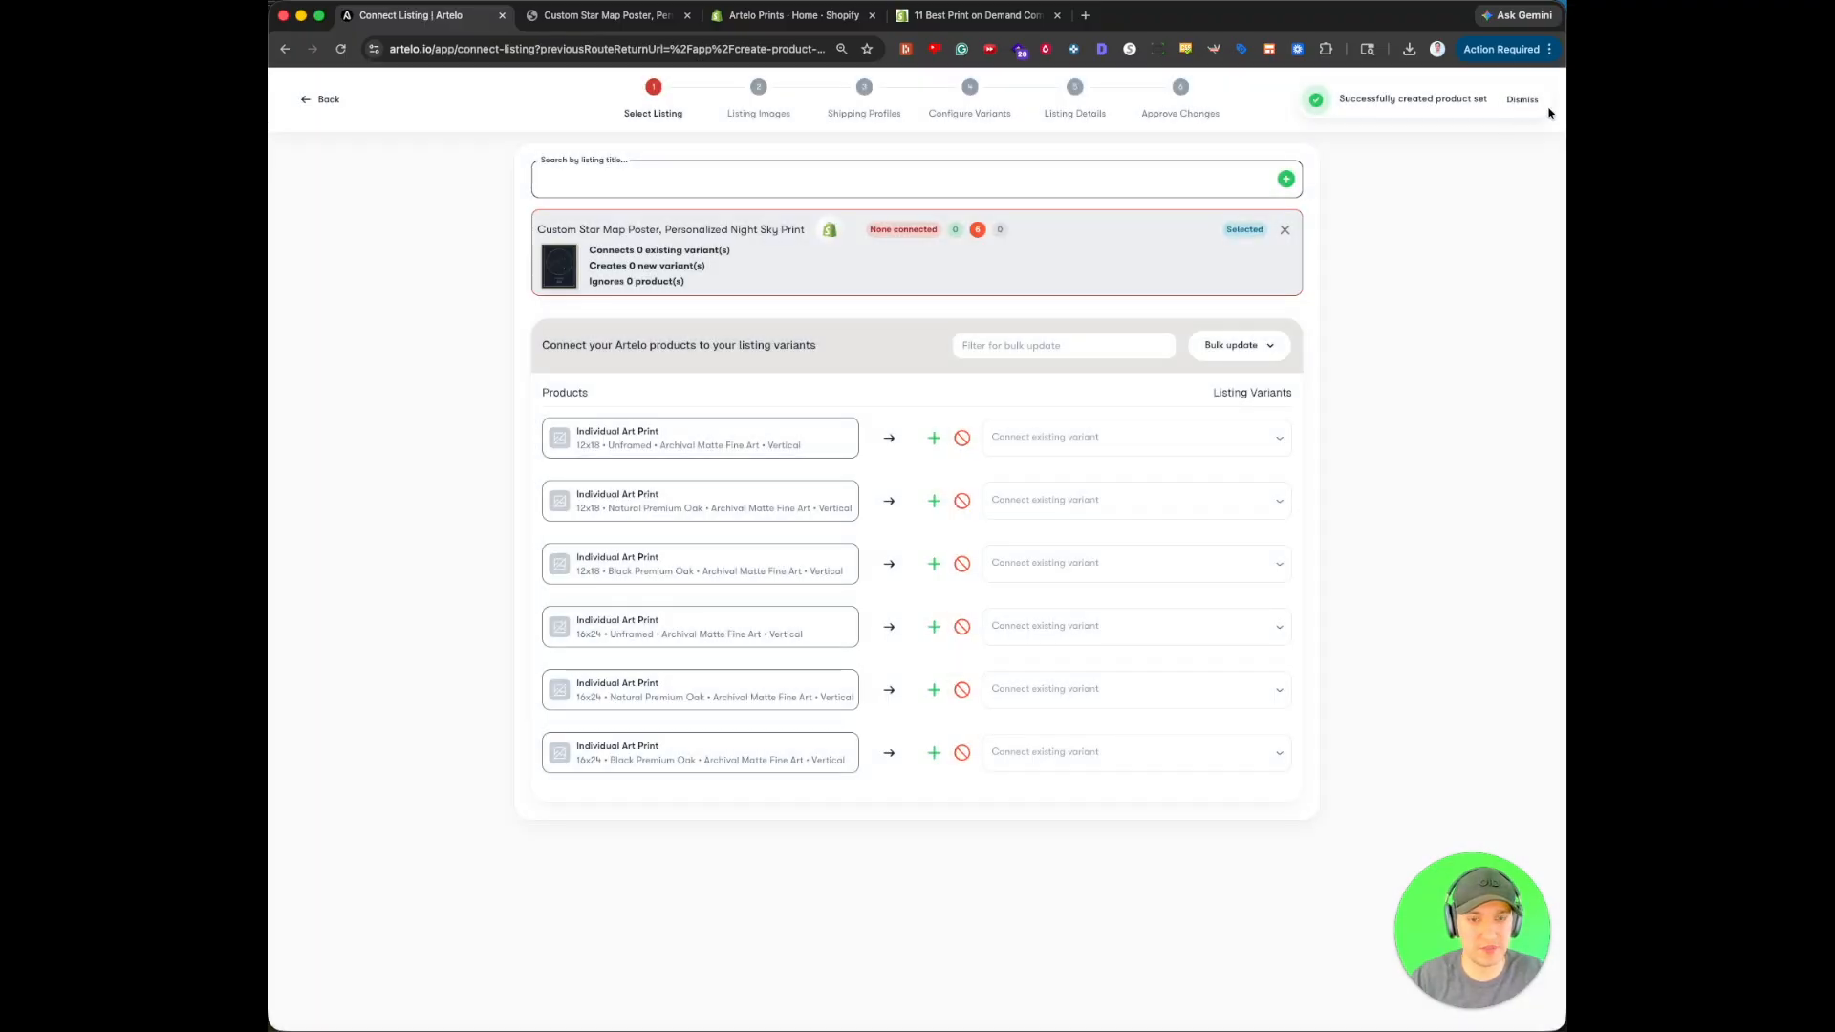
{"action": "left_click", "coordinate": [1240, 345]}
{"action": "left_click", "coordinate": [1240, 378]}
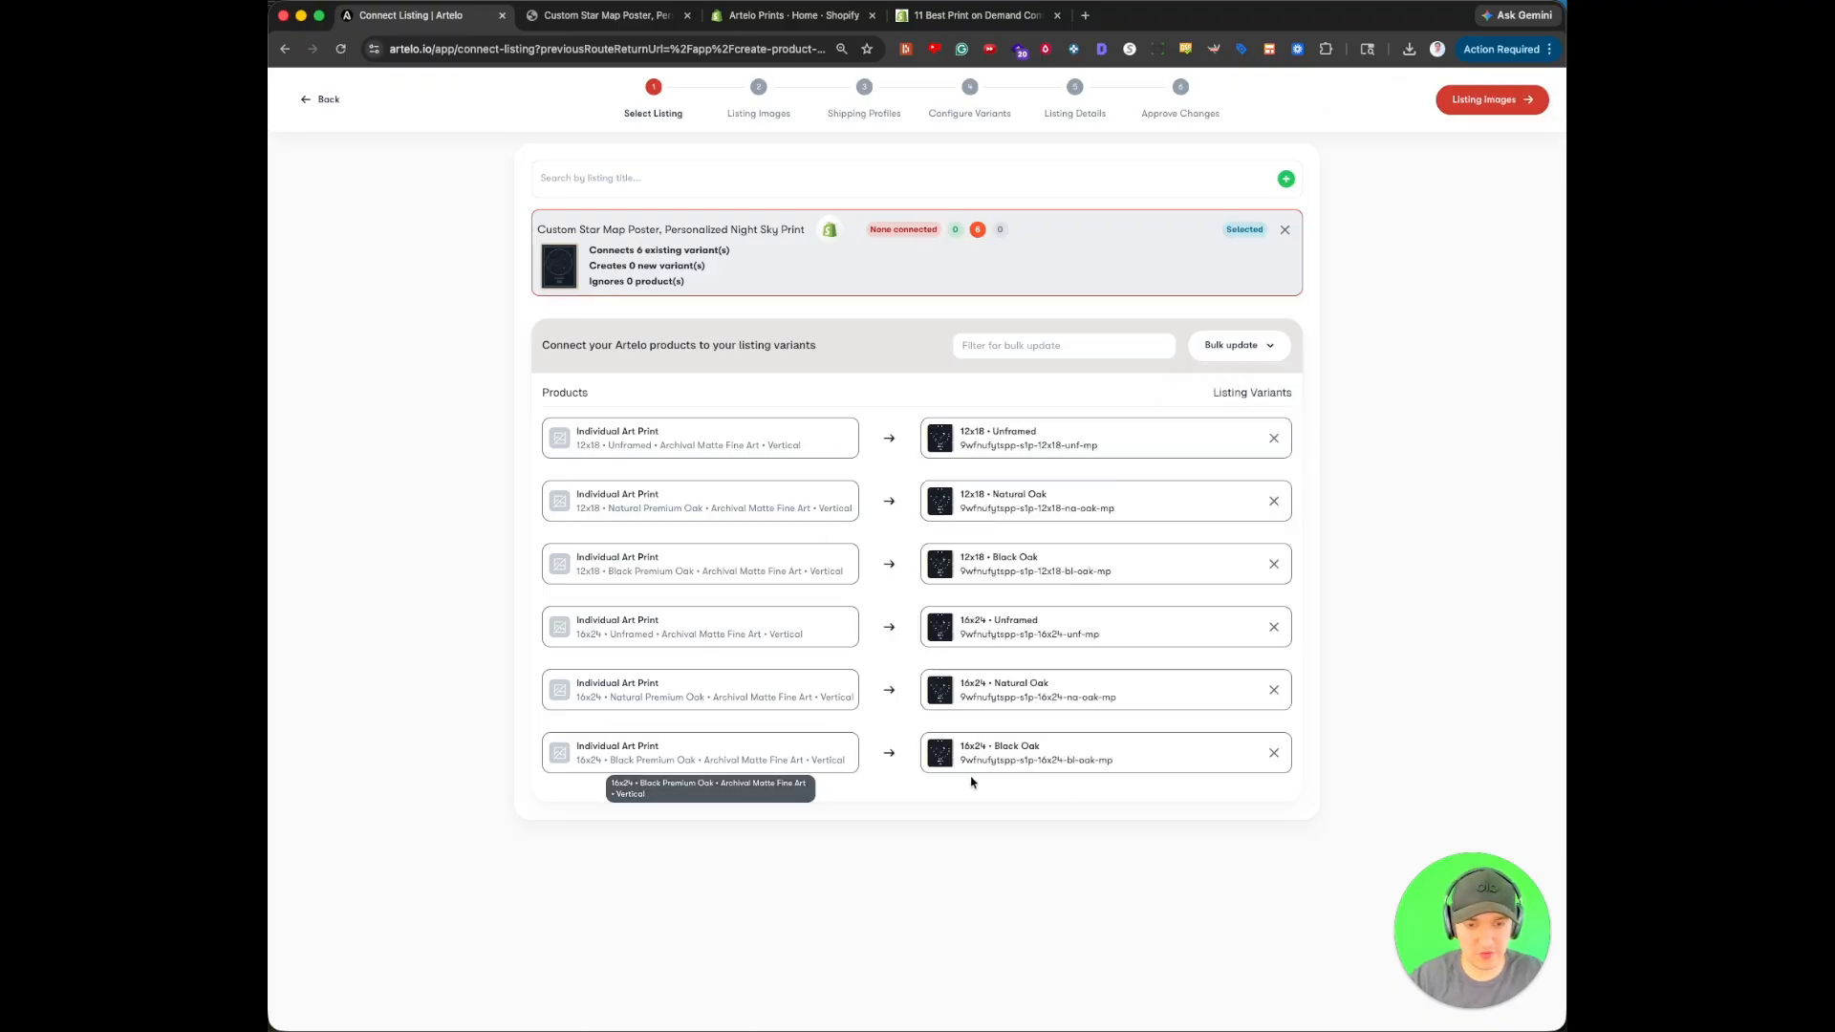
Proceed past the listing images and assign the "Artelo International Shipping (Free US Shipping)" profile to the listing.
{"action": "left_click", "coordinate": [1492, 99]}
{"action": "left_click", "coordinate": [1487, 99]}
{"action": "left_click", "coordinate": [1491, 101]}
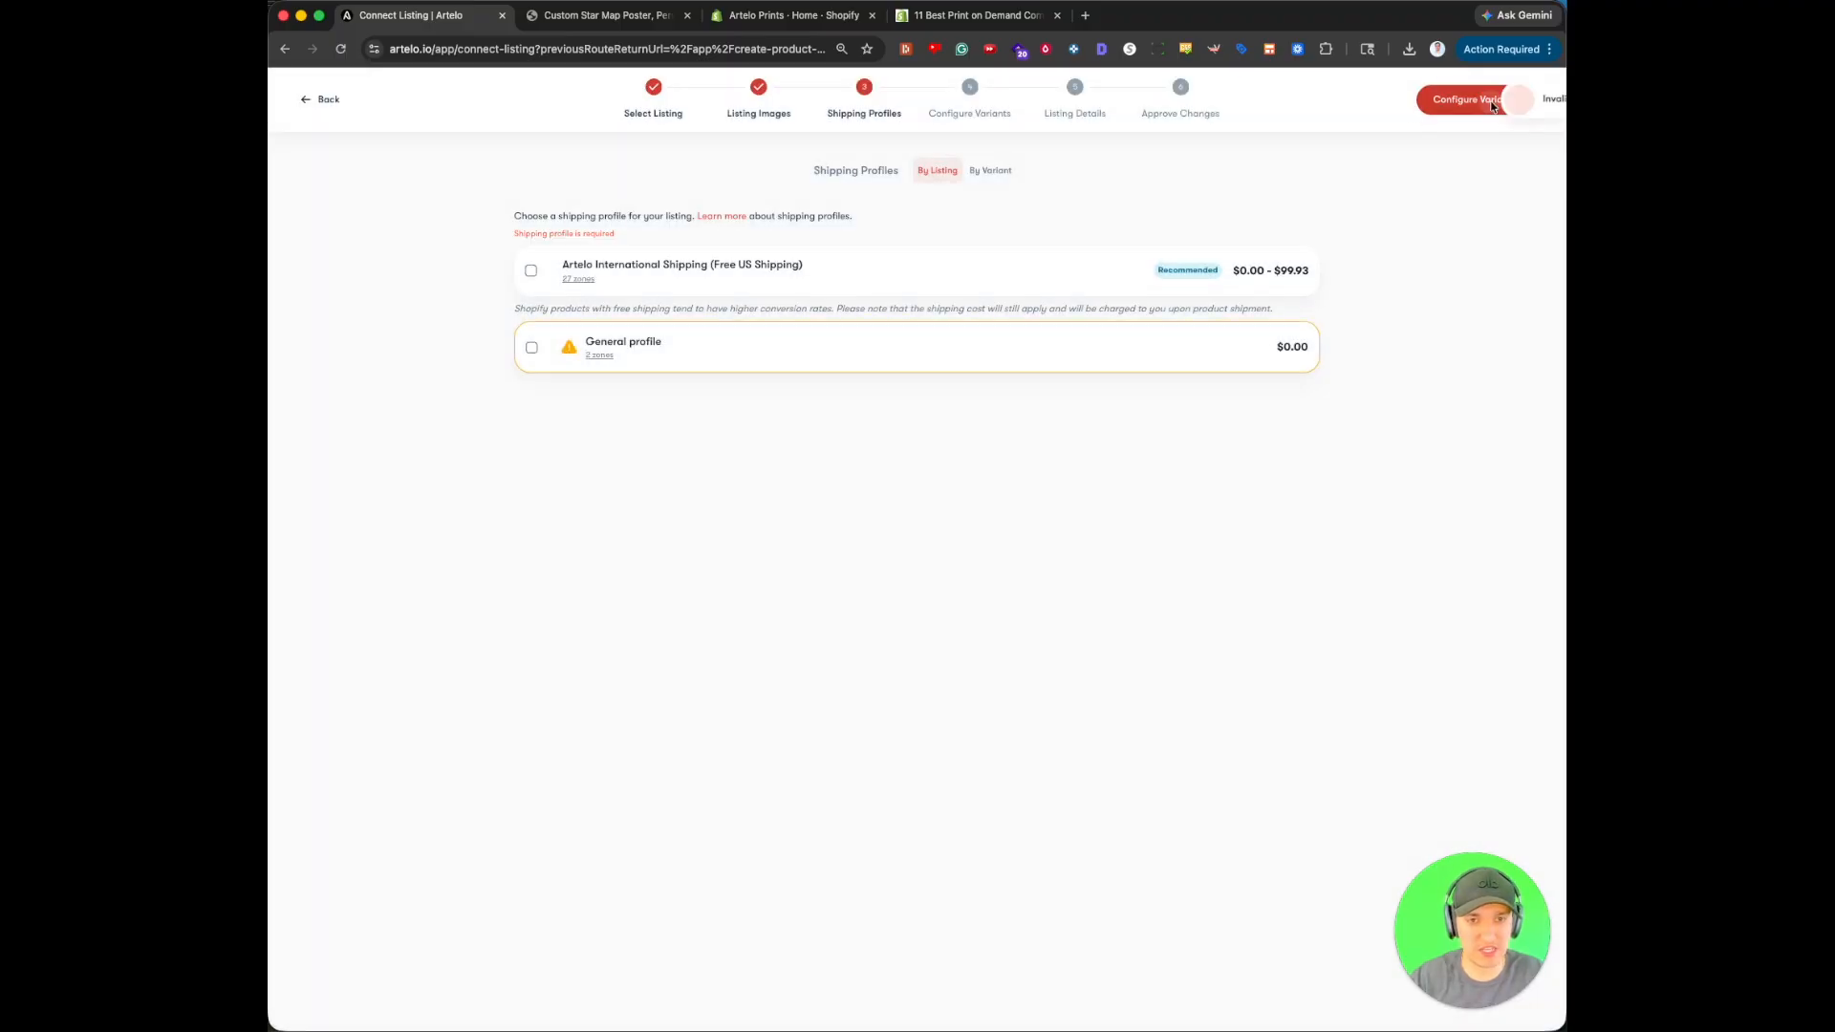
{"action": "left_click", "coordinate": [1028, 273]}
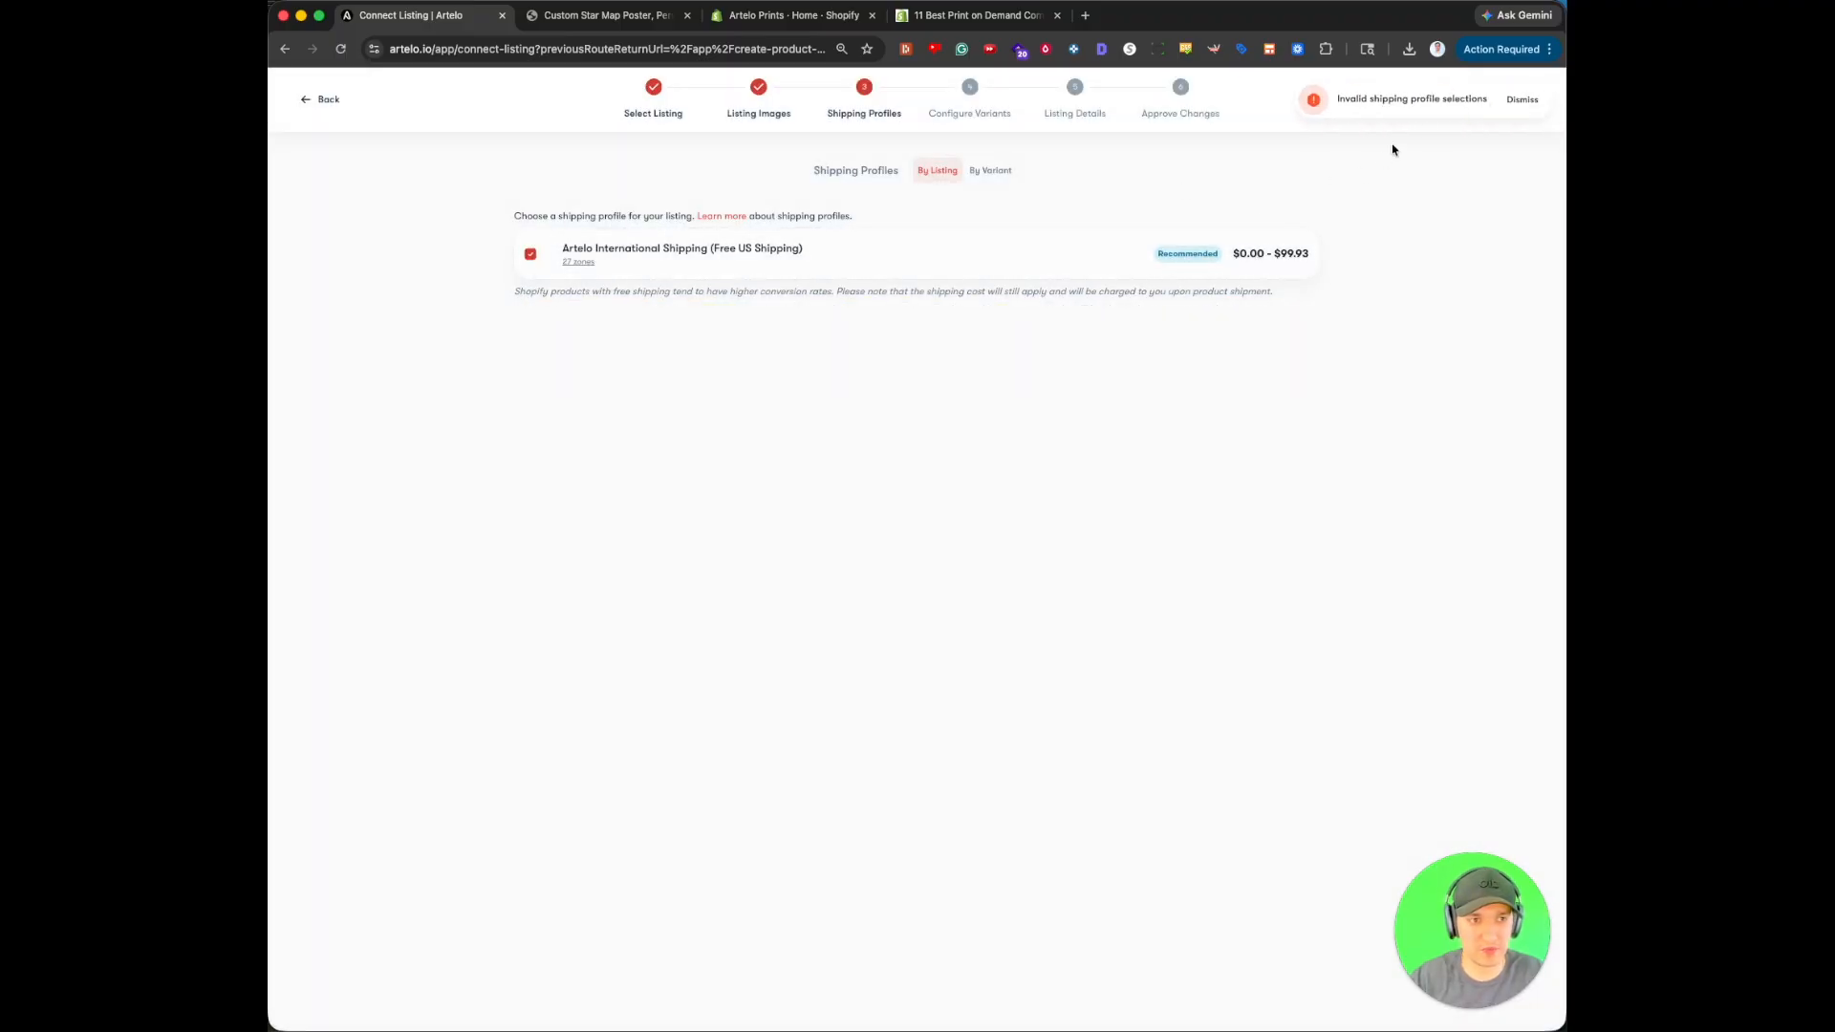
{"action": "left_click", "coordinate": [1502, 111]}
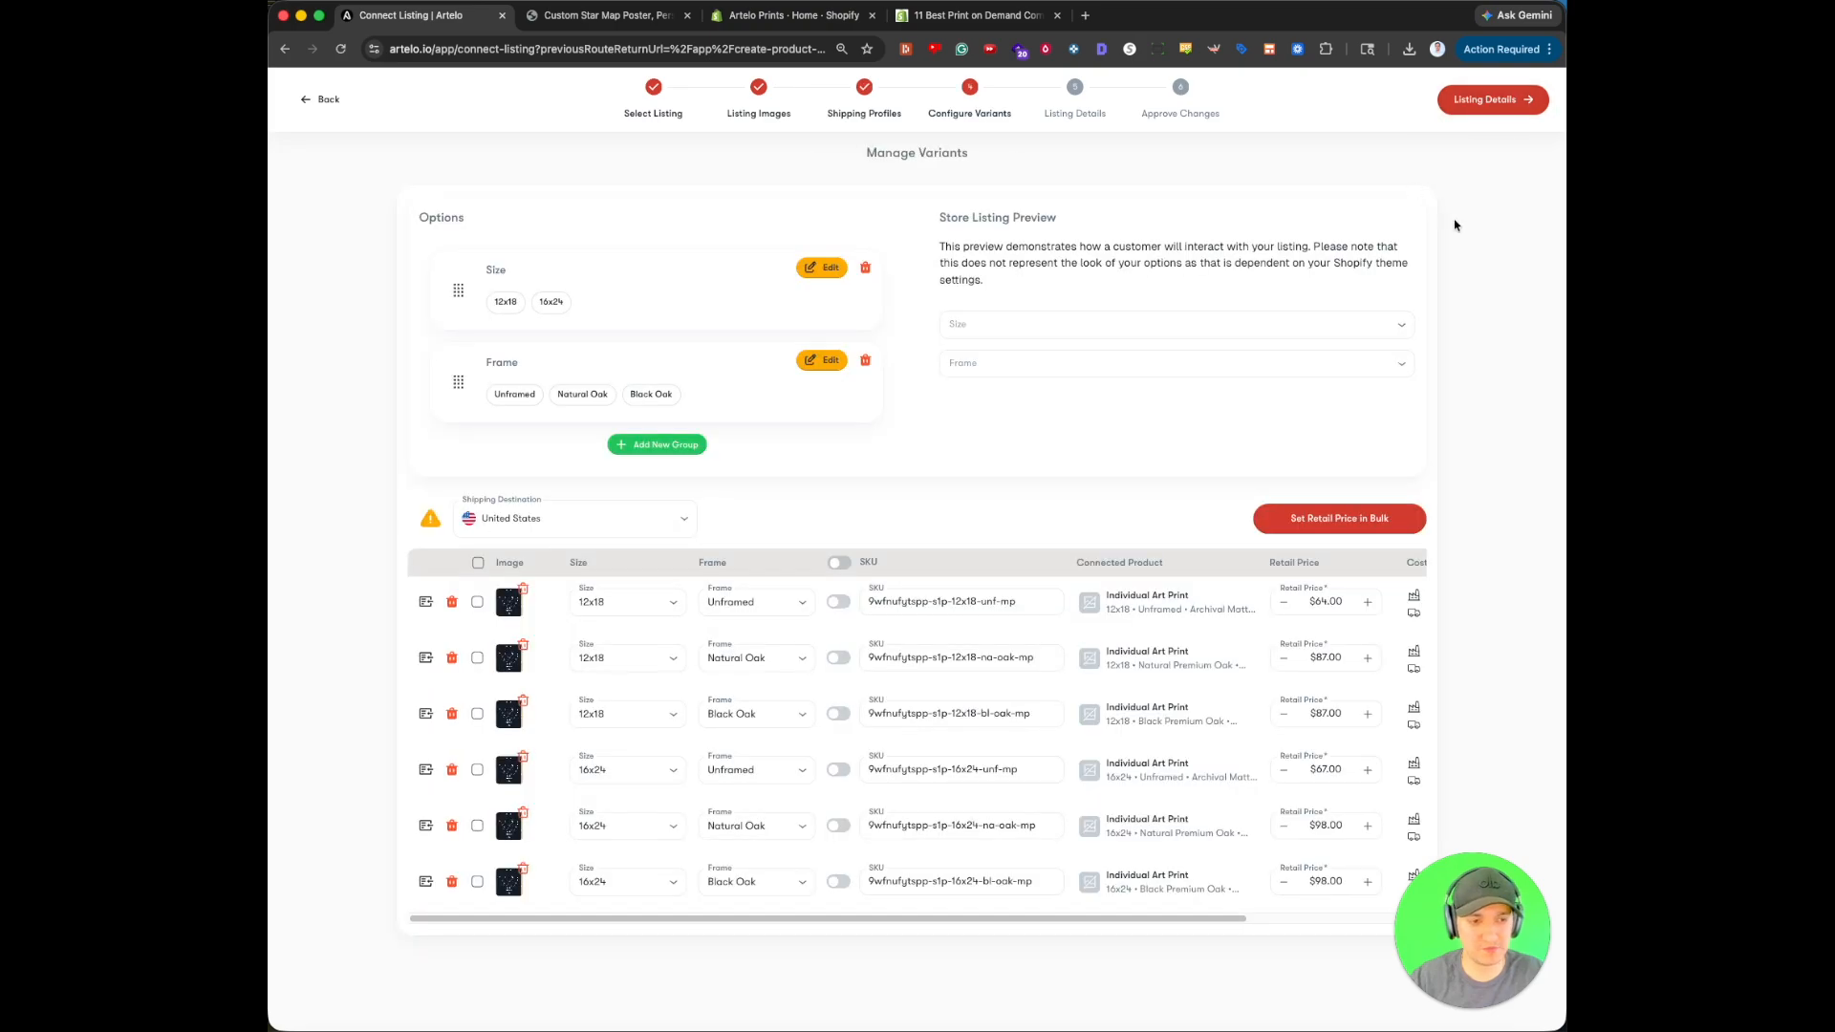
Accept the variant configuration and listing details as they are, and approve the changes to update the listing.
{"action": "left_click", "coordinate": [1492, 102]}
{"action": "left_click", "coordinate": [1491, 104]}
{"action": "left_click", "coordinate": [1491, 101]}
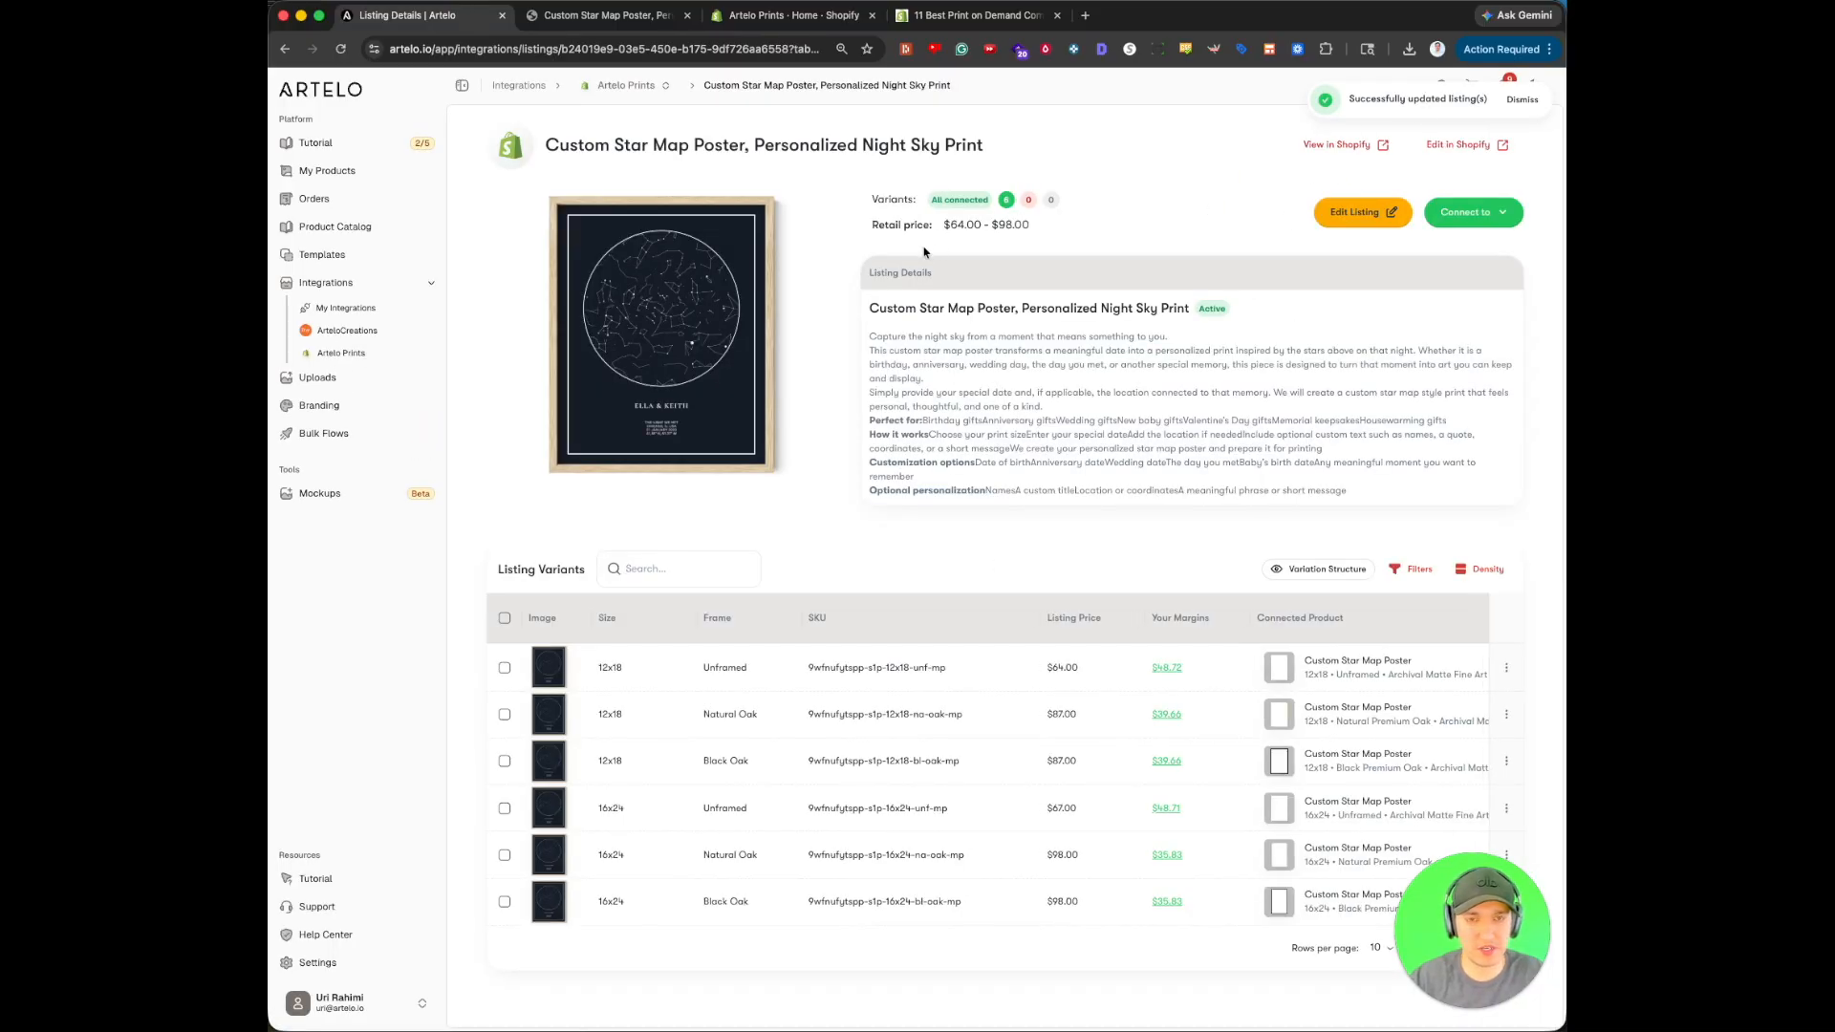
Switch to the Shopify admin and open the Custom Star Map Poster product to review its details.
{"action": "left_click", "coordinate": [612, 16]}
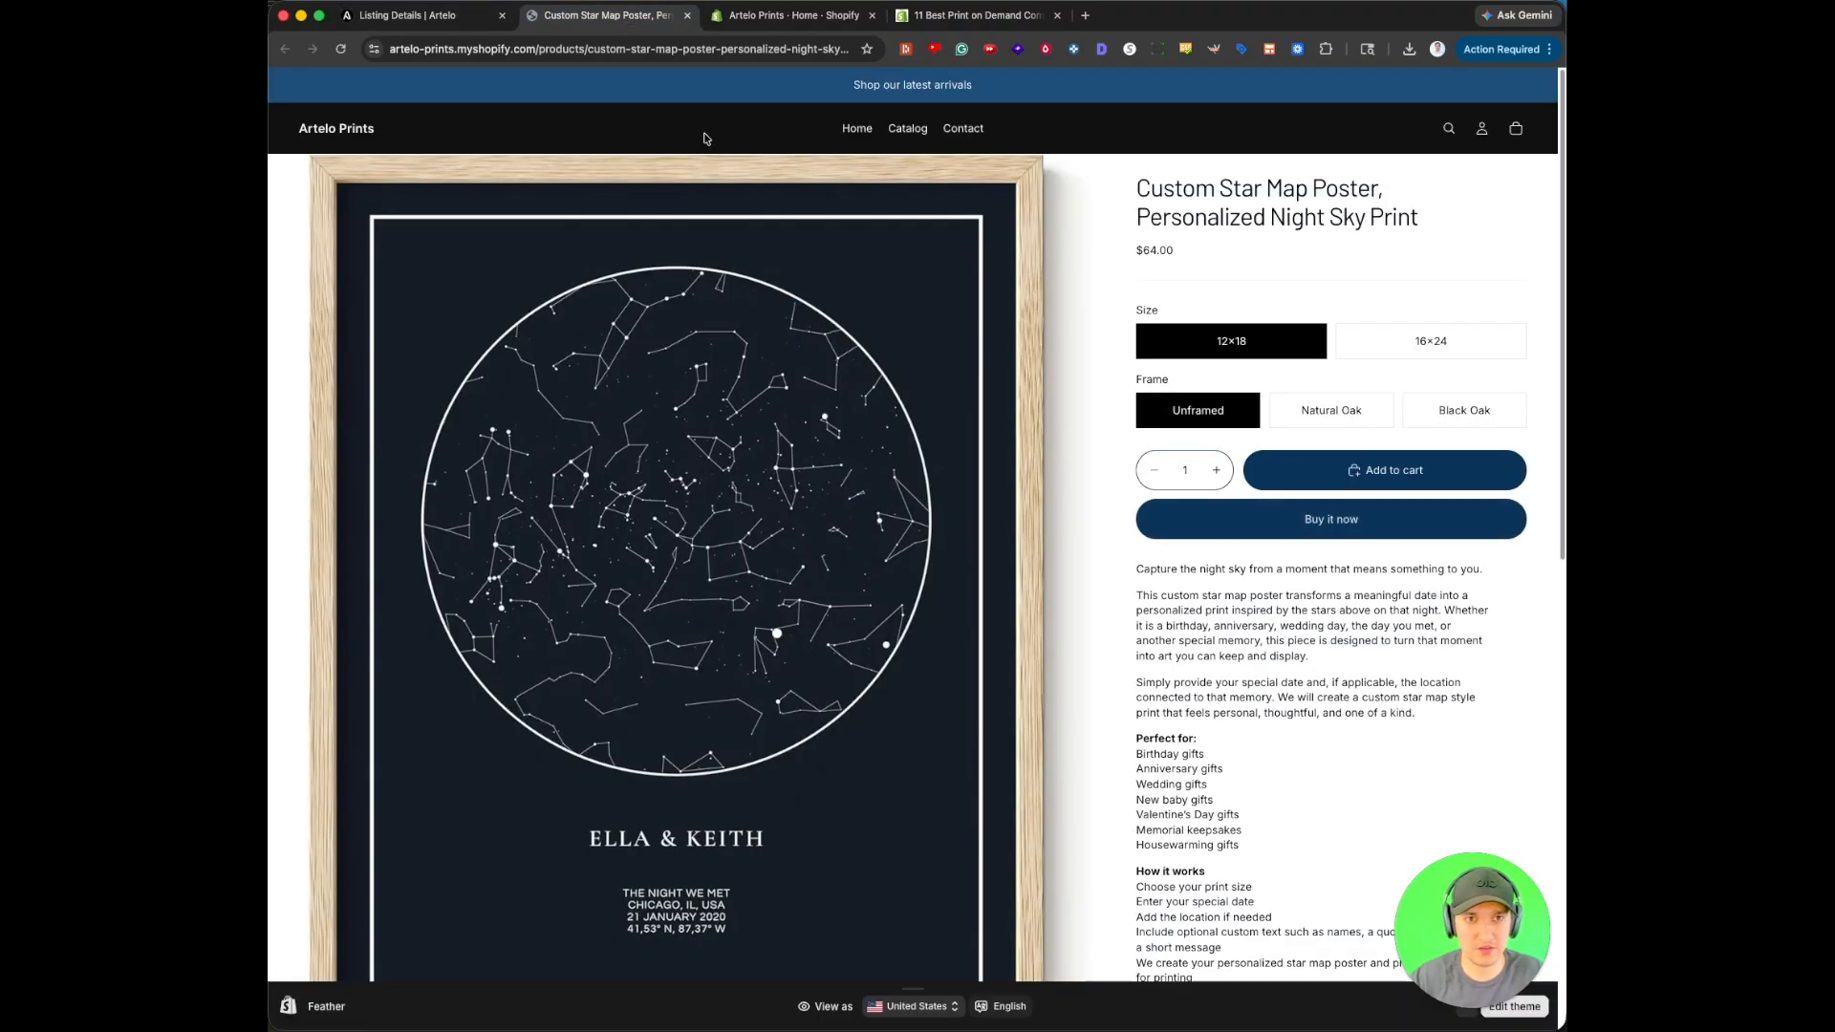
{"action": "left_click", "coordinate": [774, 15]}
{"action": "left_click", "coordinate": [372, 190]}
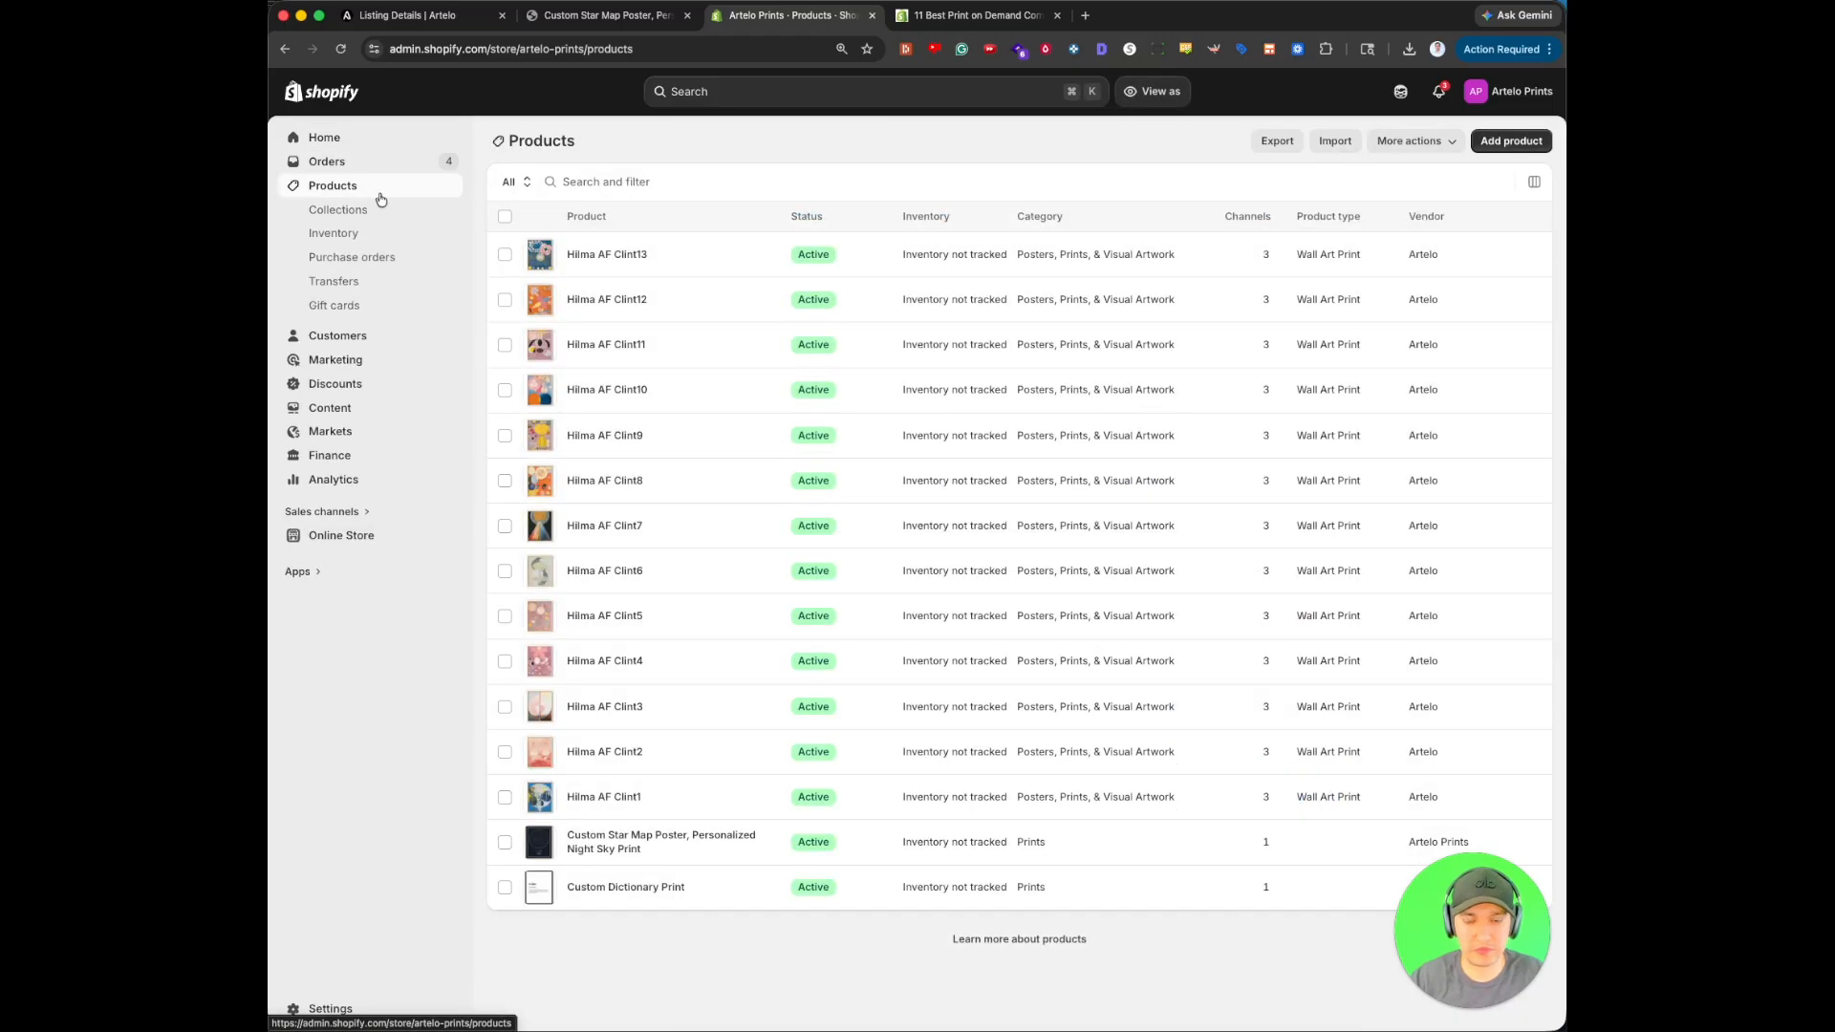
{"action": "left_click", "coordinate": [621, 841]}
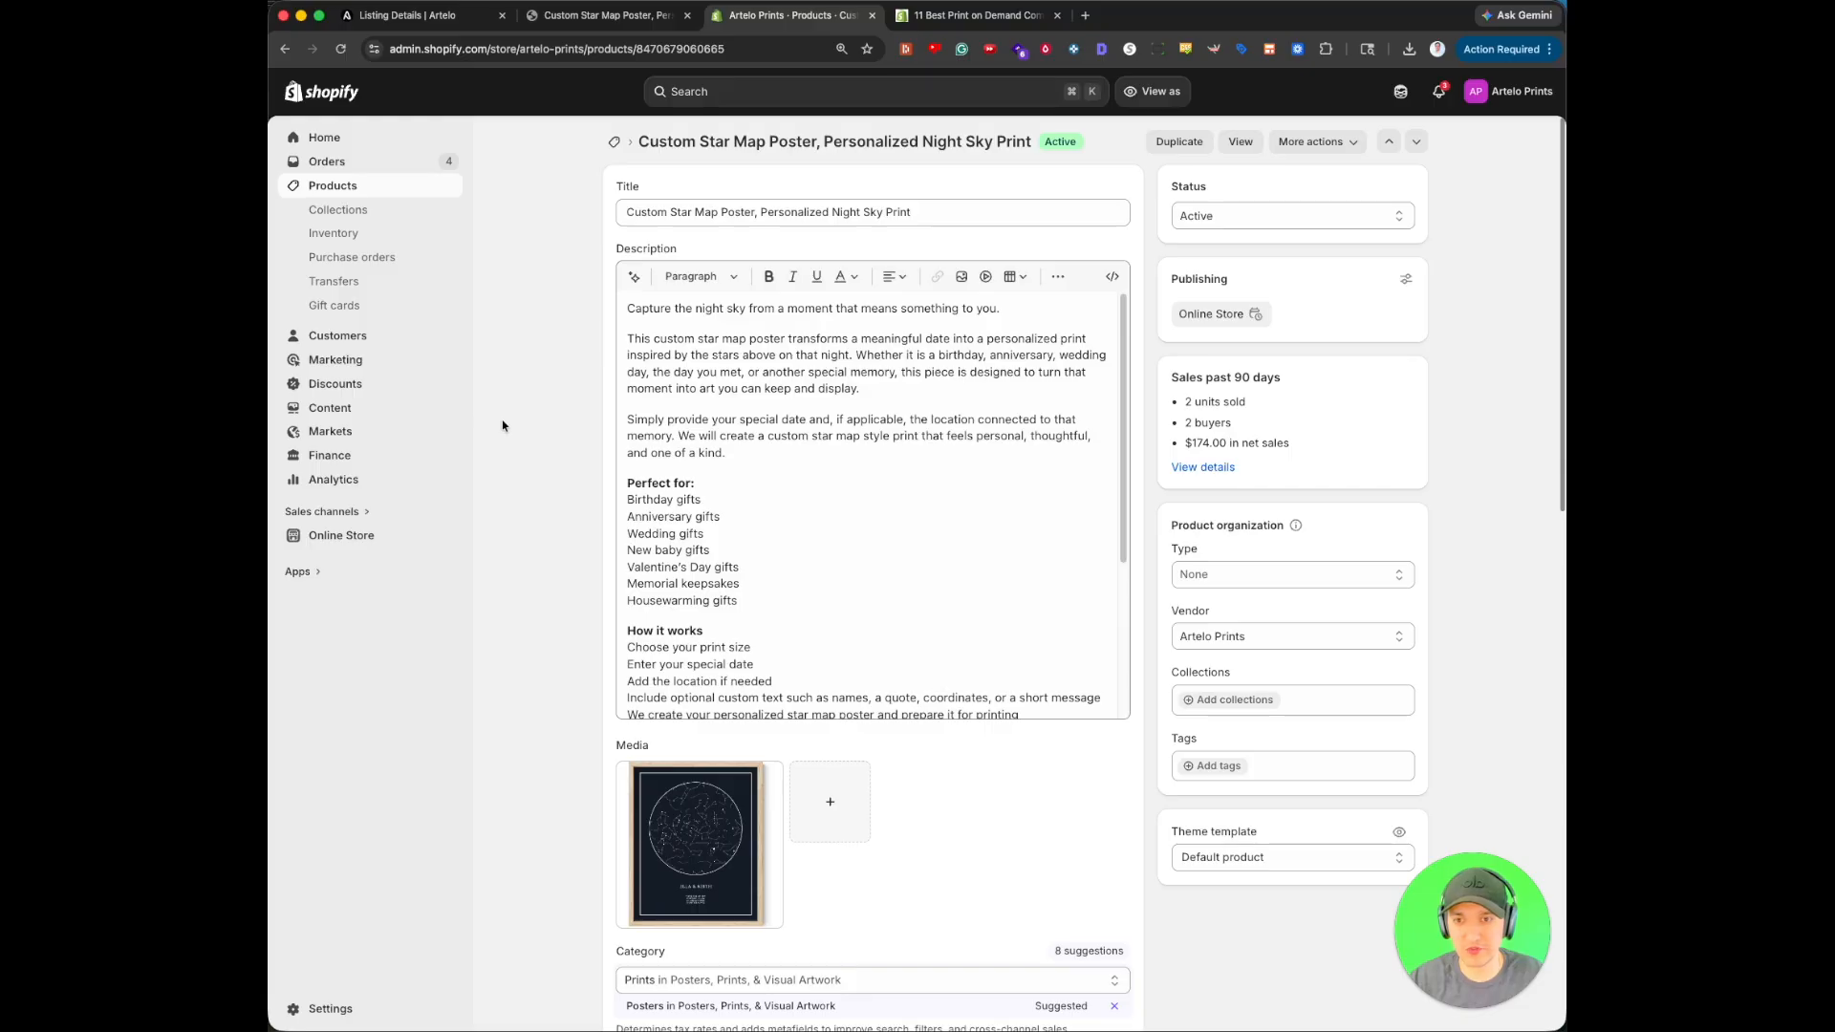
Create a new order containing the 12x18 / Unframed variant of the Custom Star Map Poster.
{"action": "left_click", "coordinate": [380, 167]}
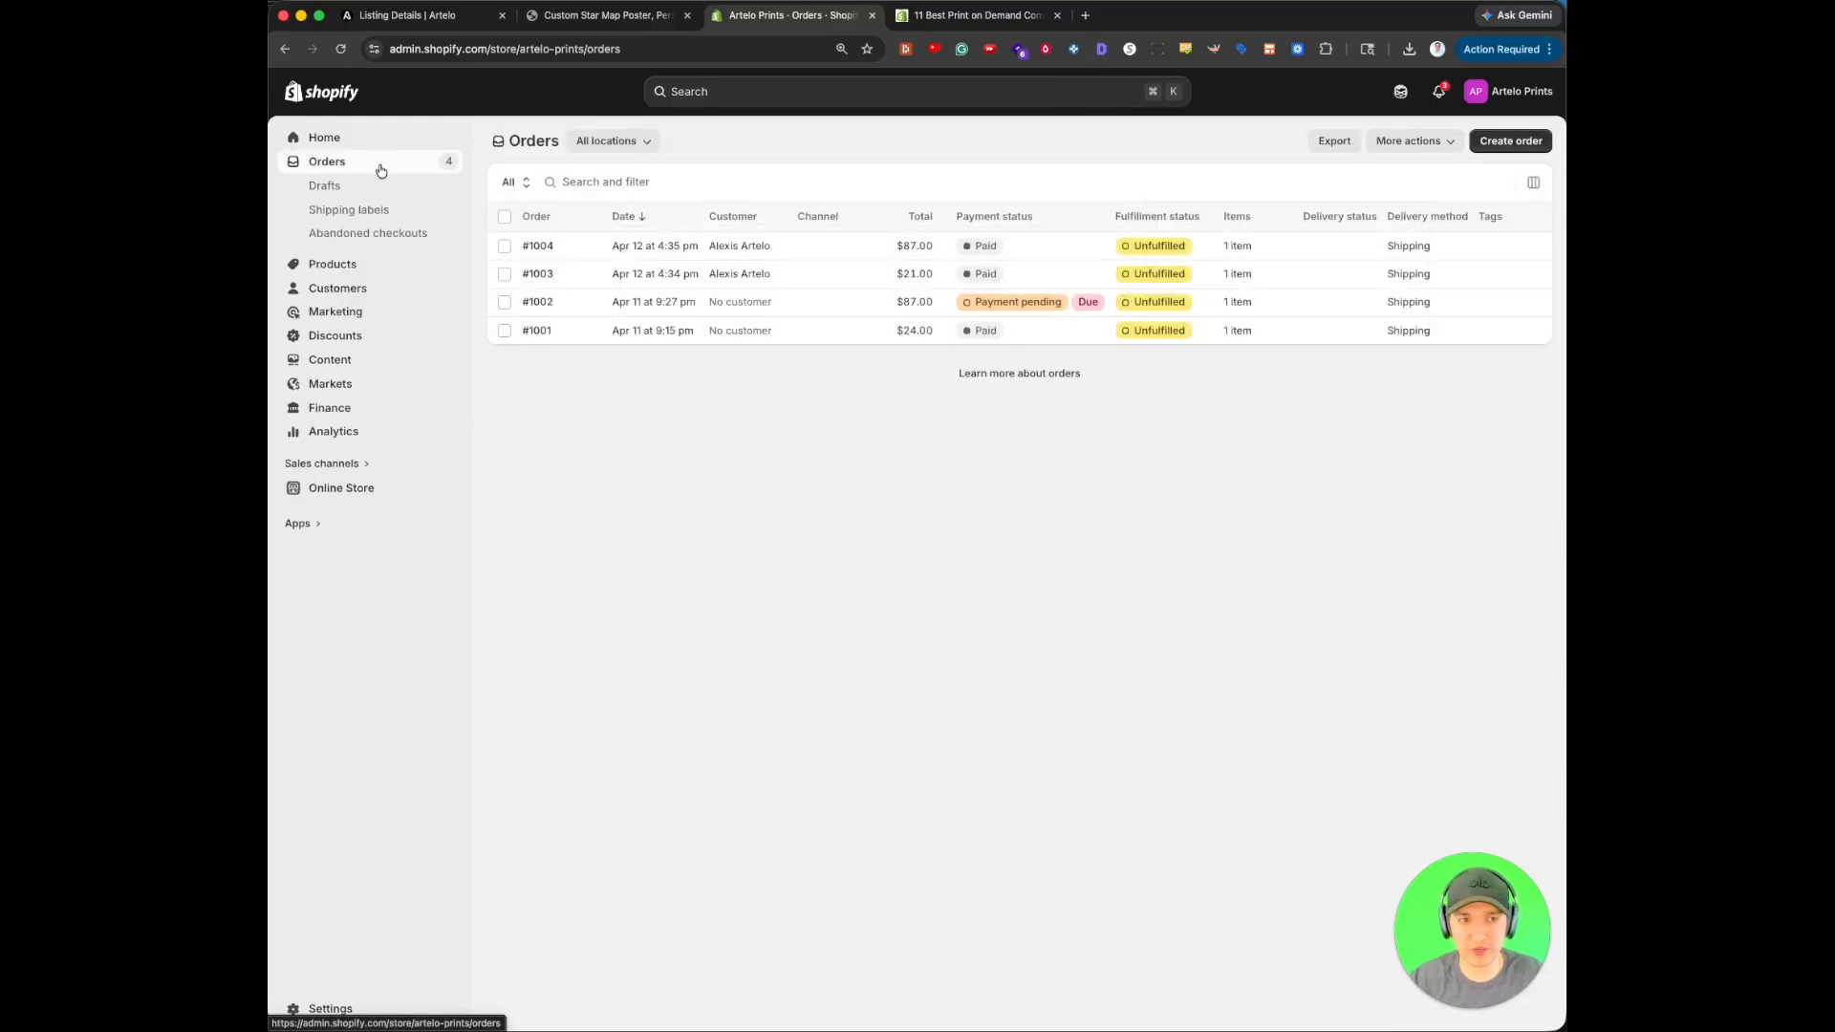
{"action": "left_click", "coordinate": [1508, 142]}
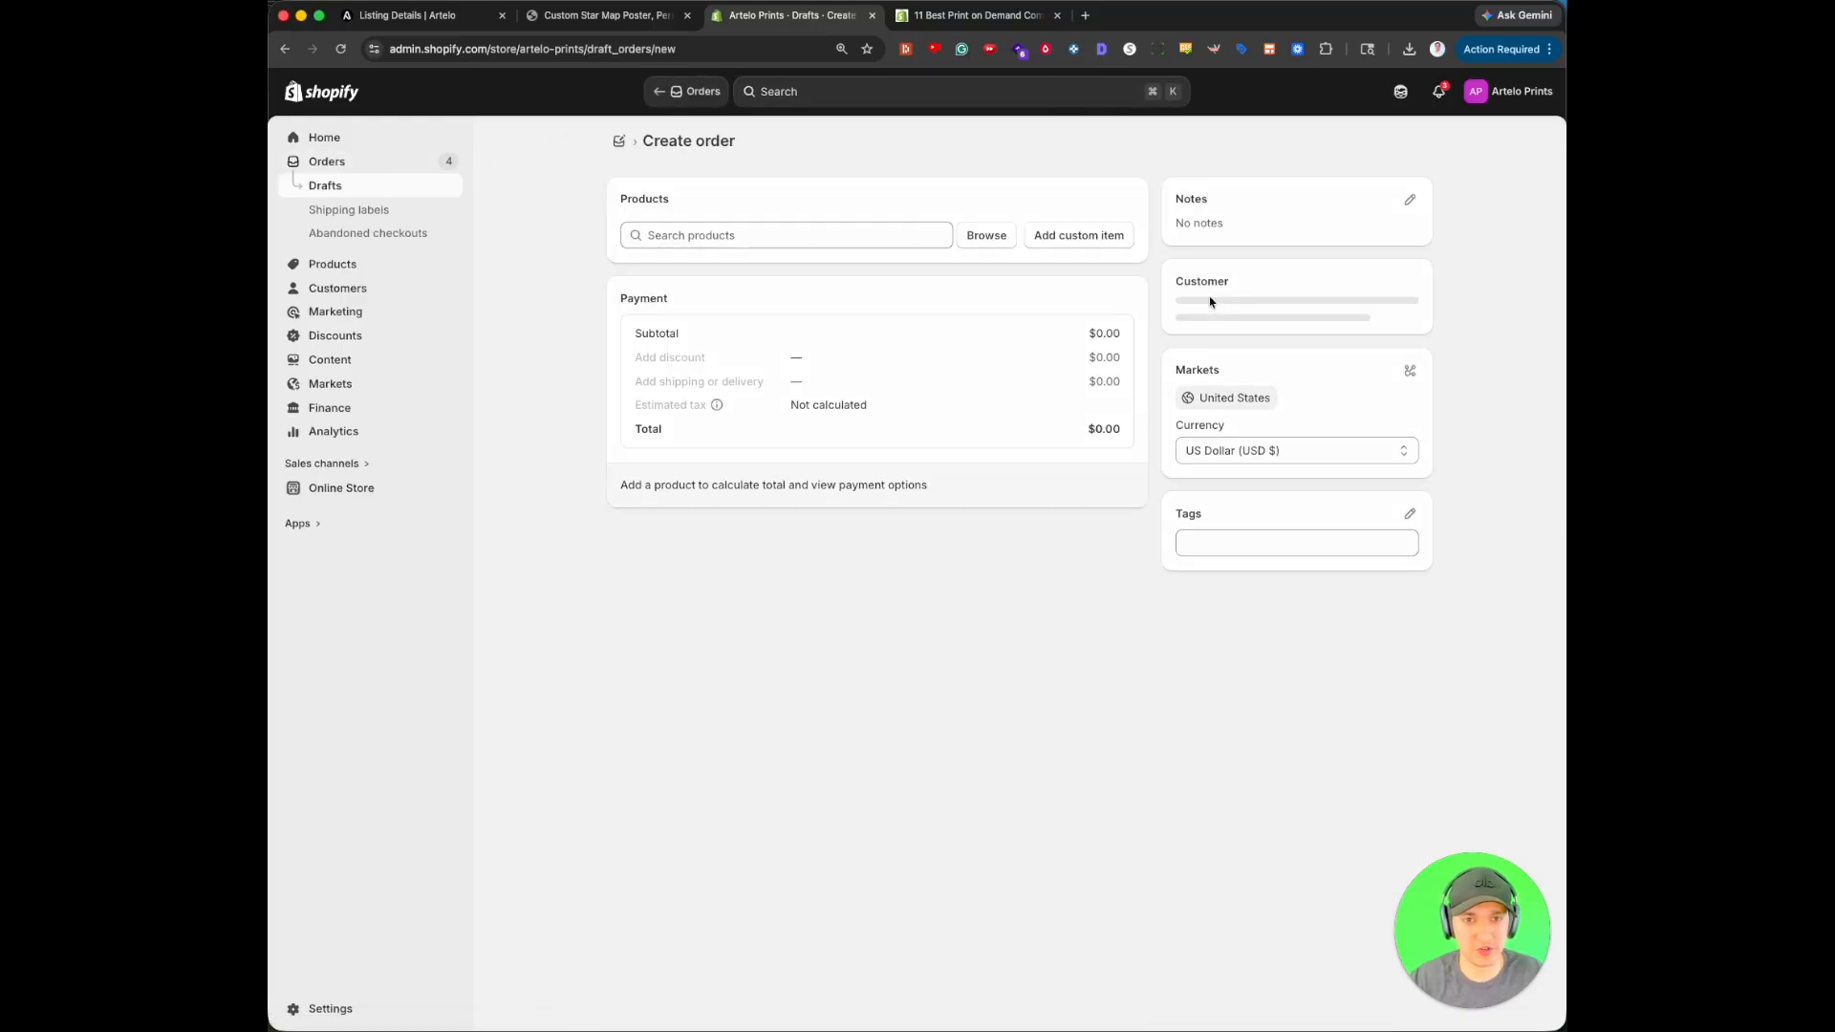
{"action": "left_click", "coordinate": [842, 238]}
{"action": "type", "text": "Custom"}
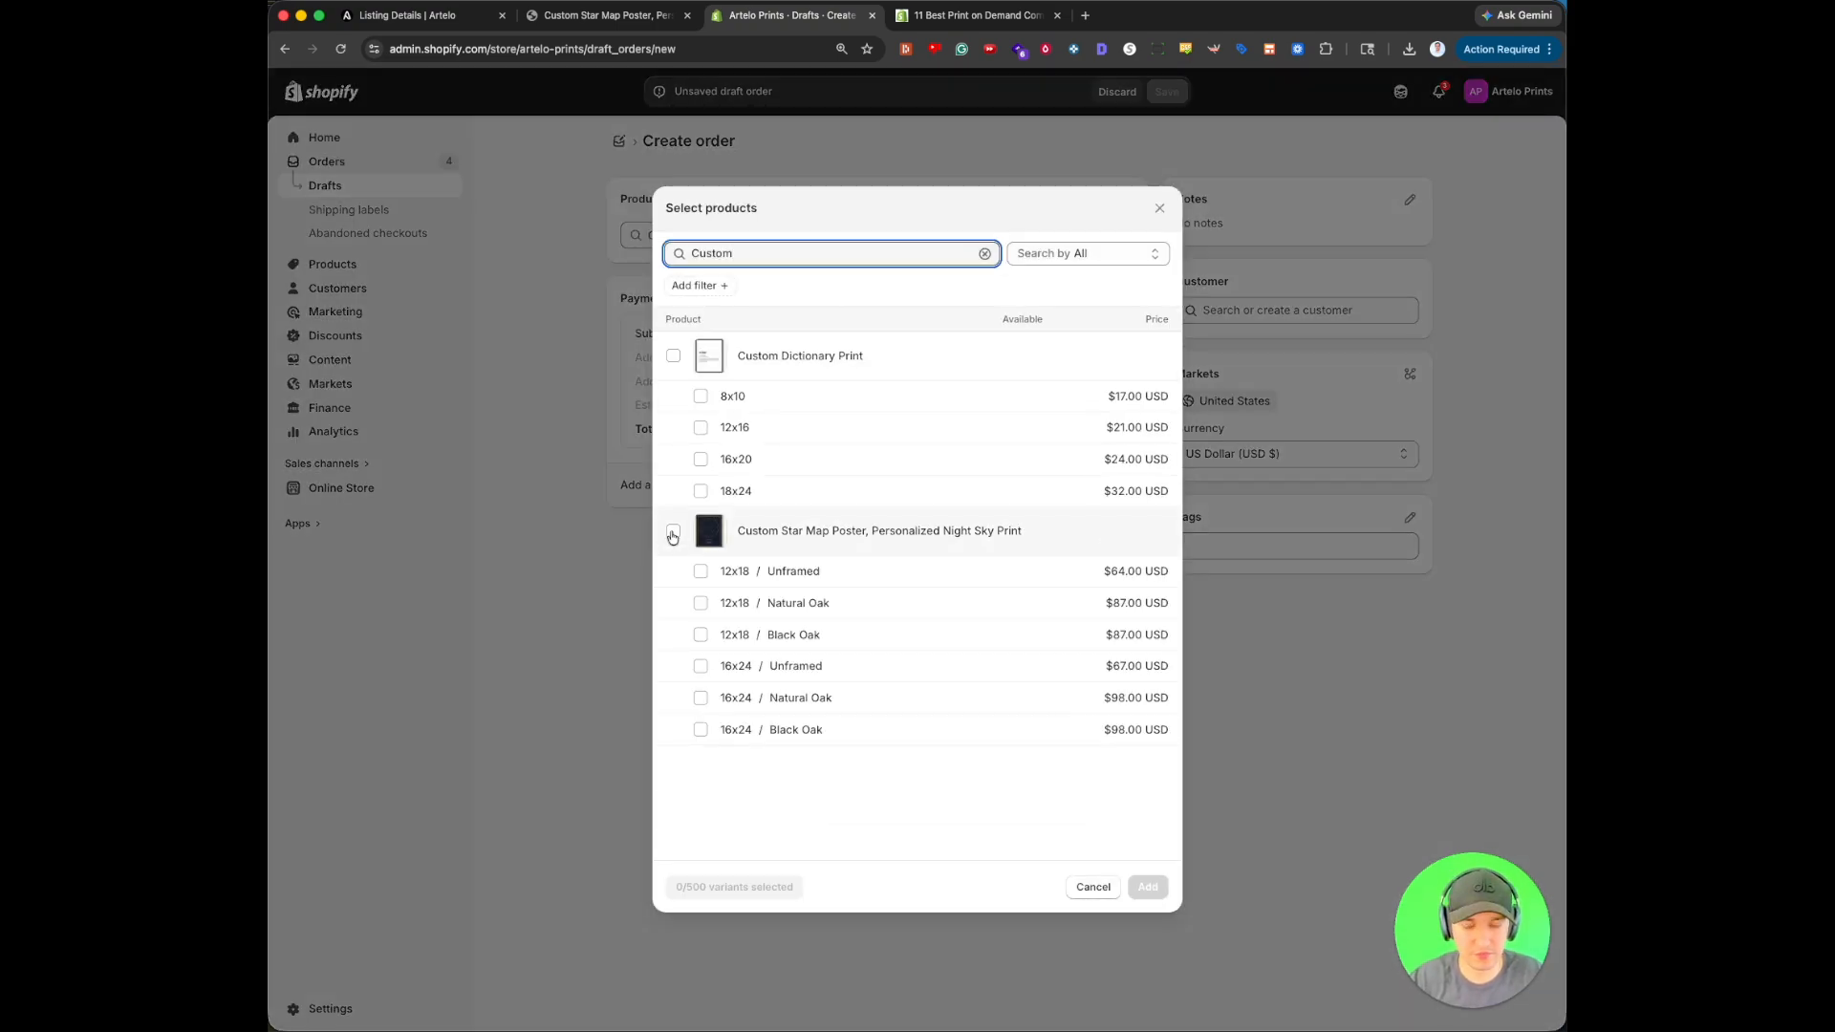
{"action": "left_click", "coordinate": [700, 570]}
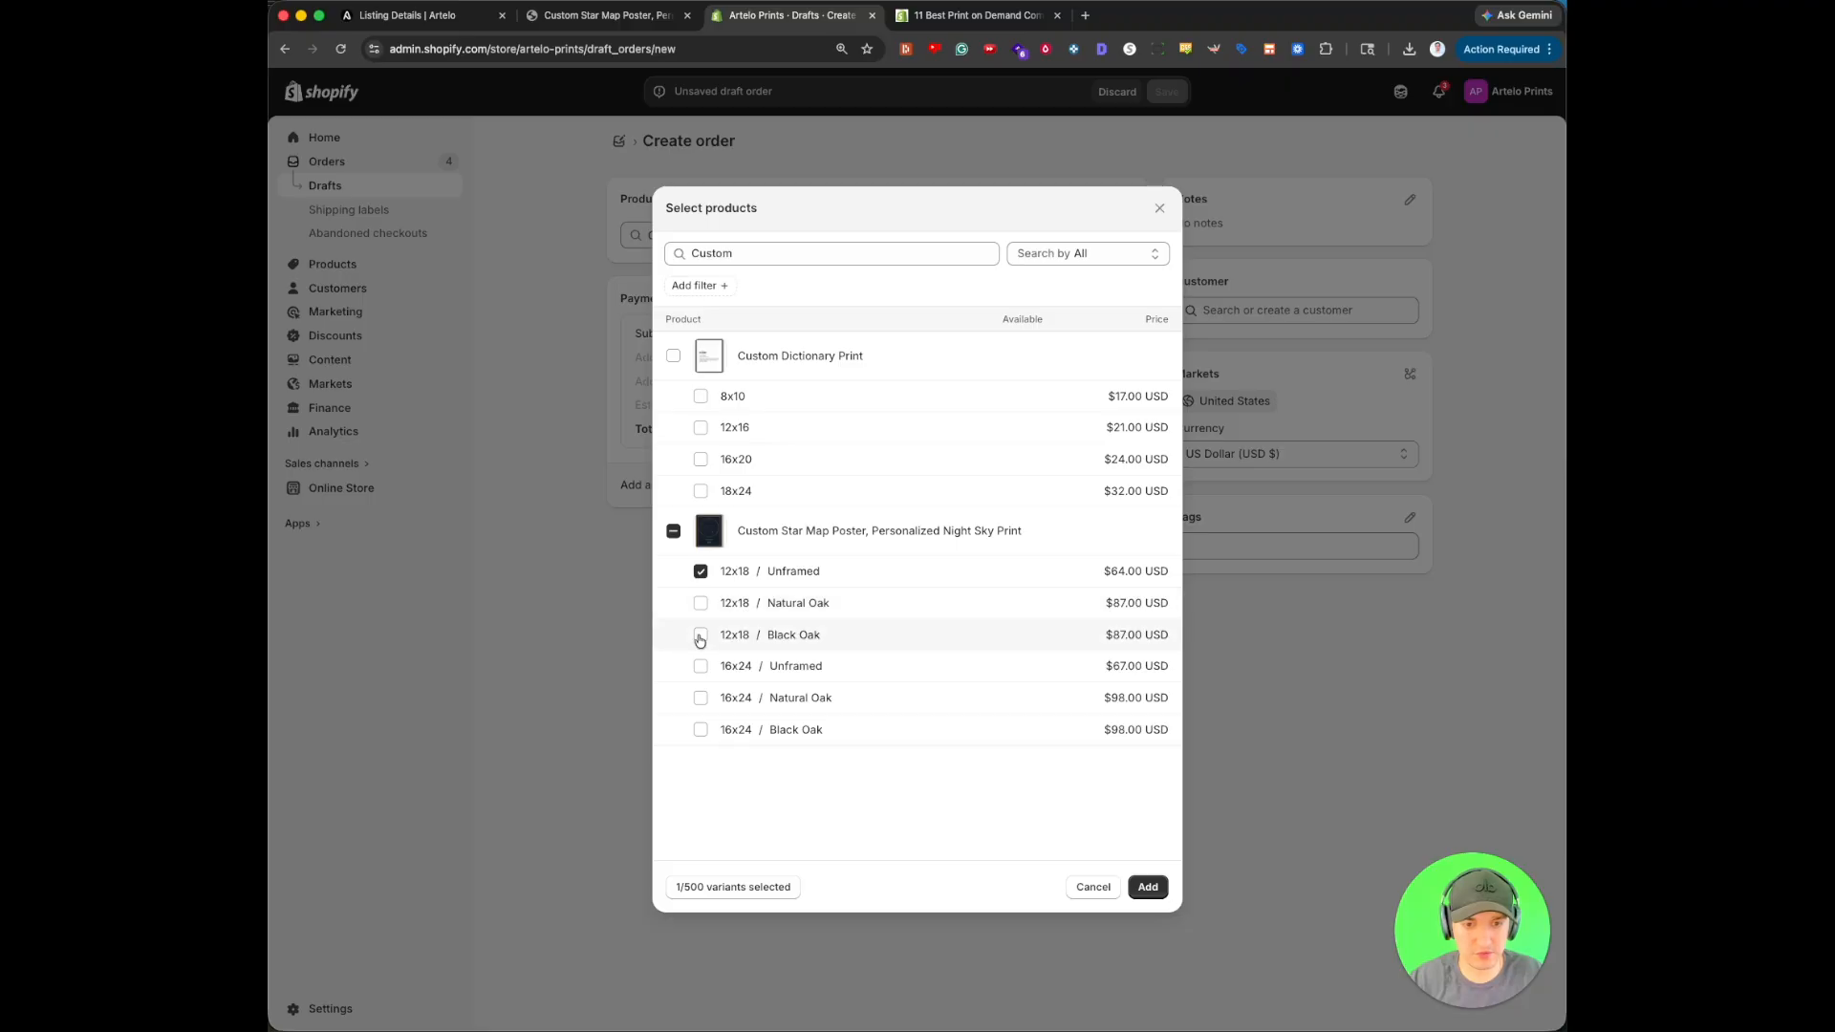
{"action": "left_click", "coordinate": [1148, 888]}
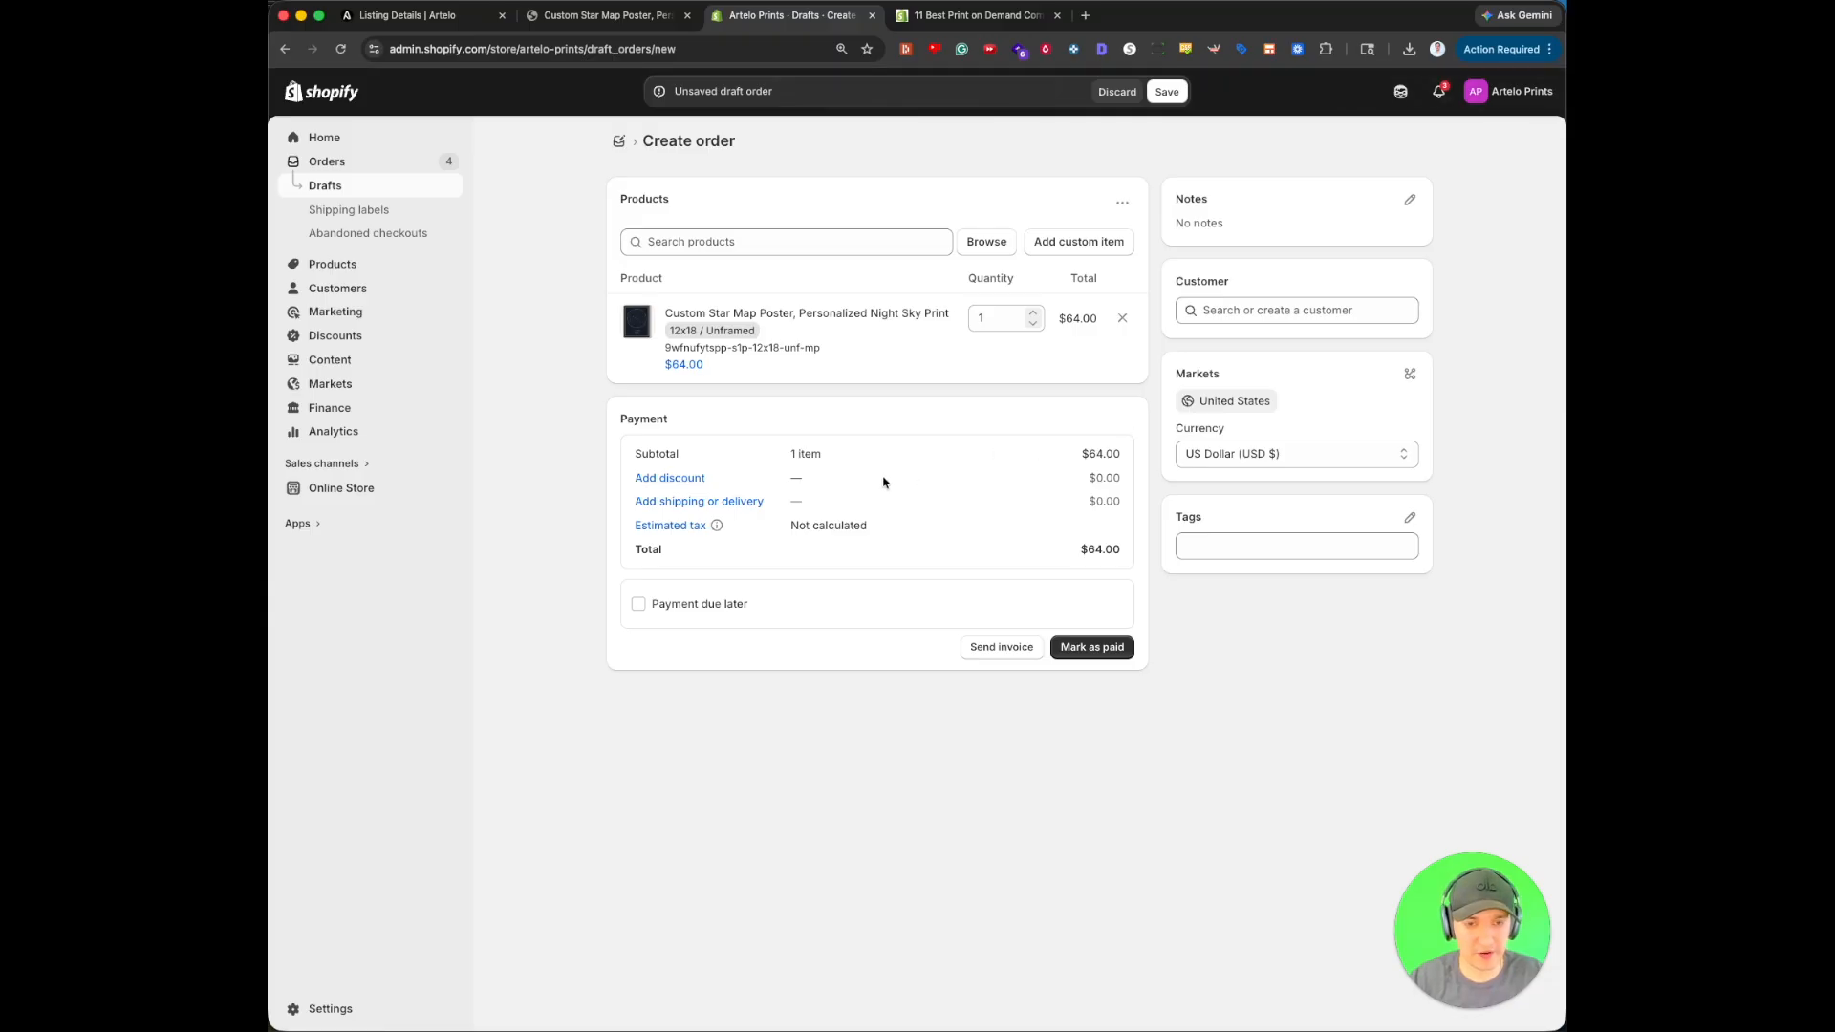
Assign the existing customer to the order.
{"action": "left_click", "coordinate": [1245, 306]}
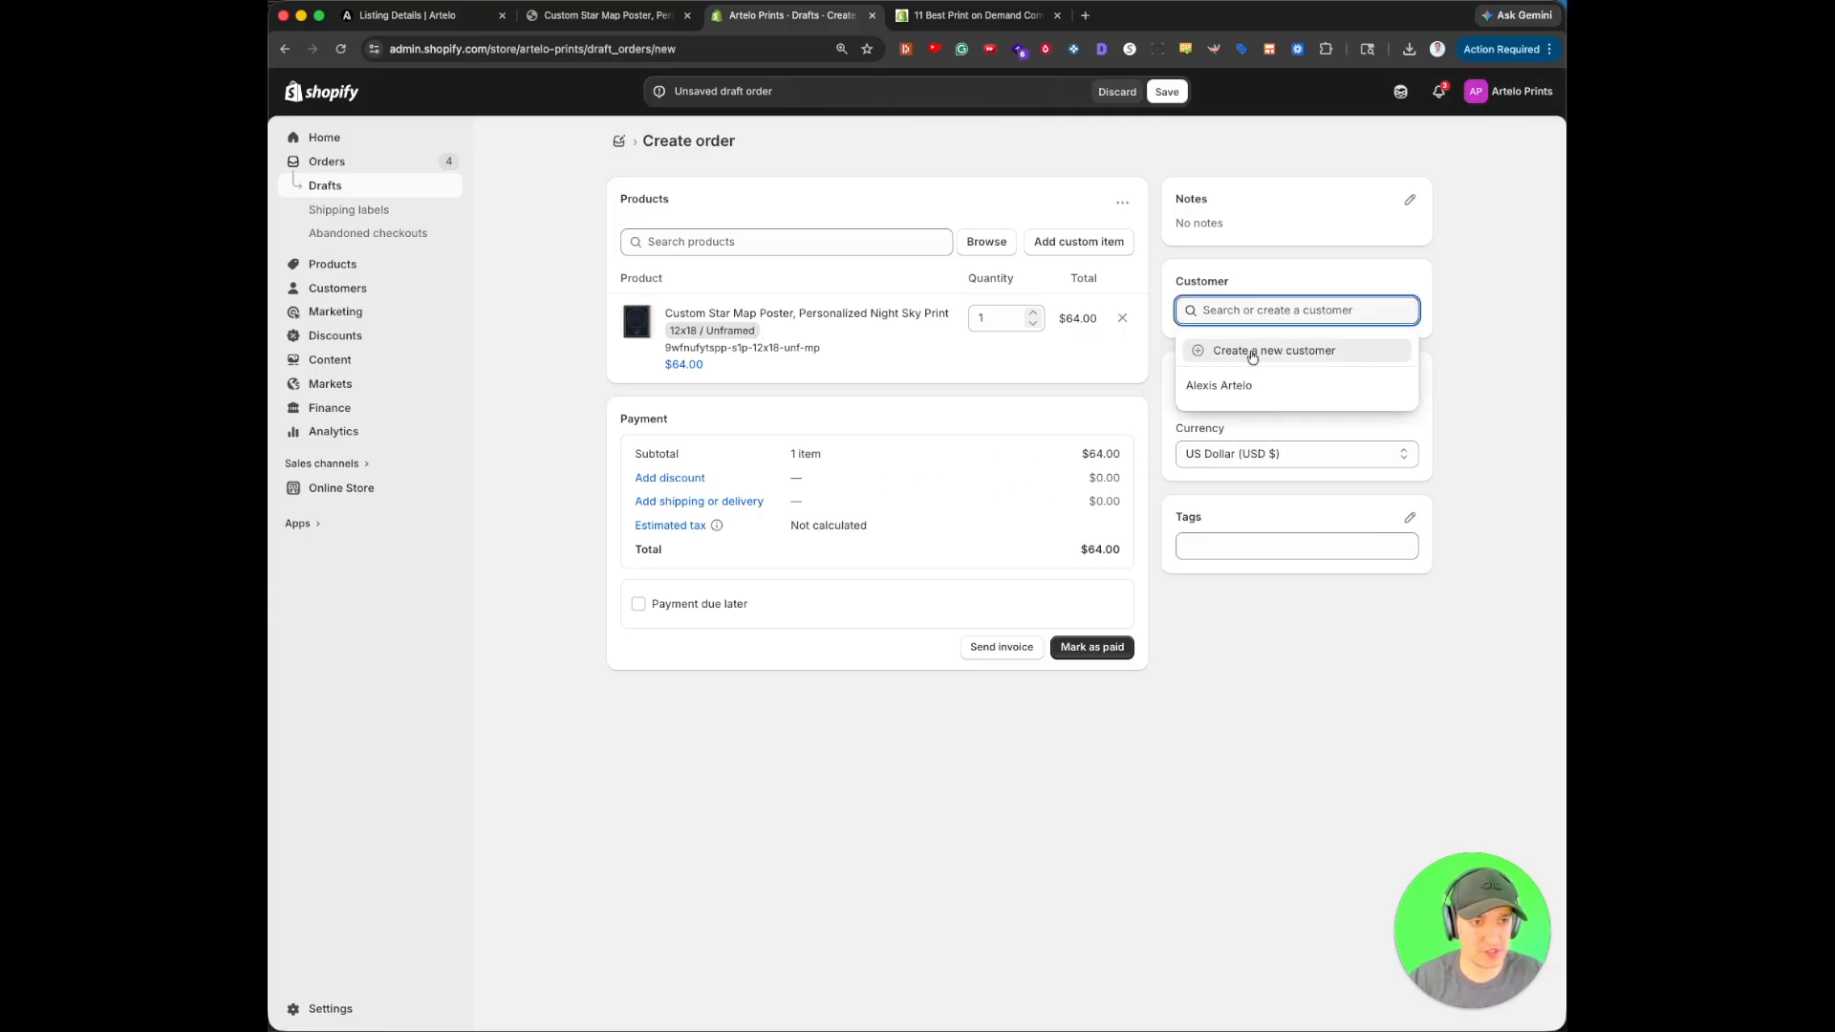
{"action": "left_click", "coordinate": [1252, 352]}
{"action": "left_click", "coordinate": [1315, 323]}
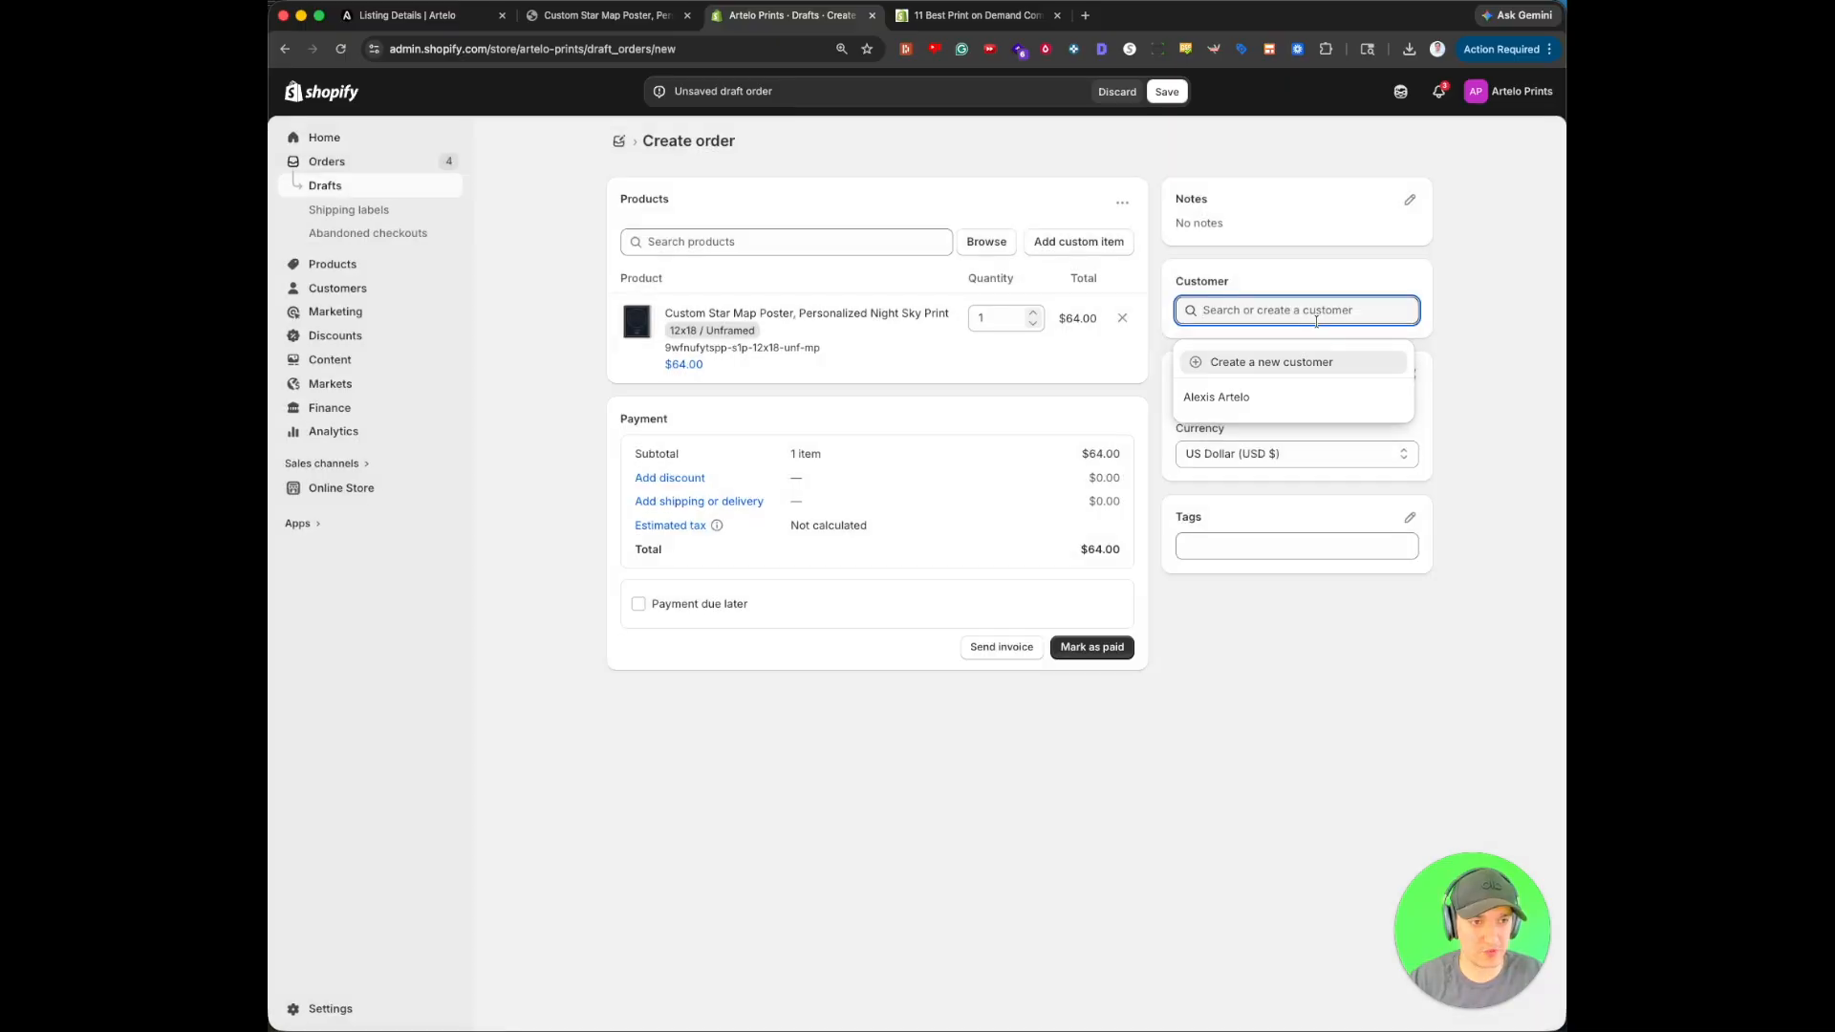
{"action": "left_click", "coordinate": [1283, 401]}
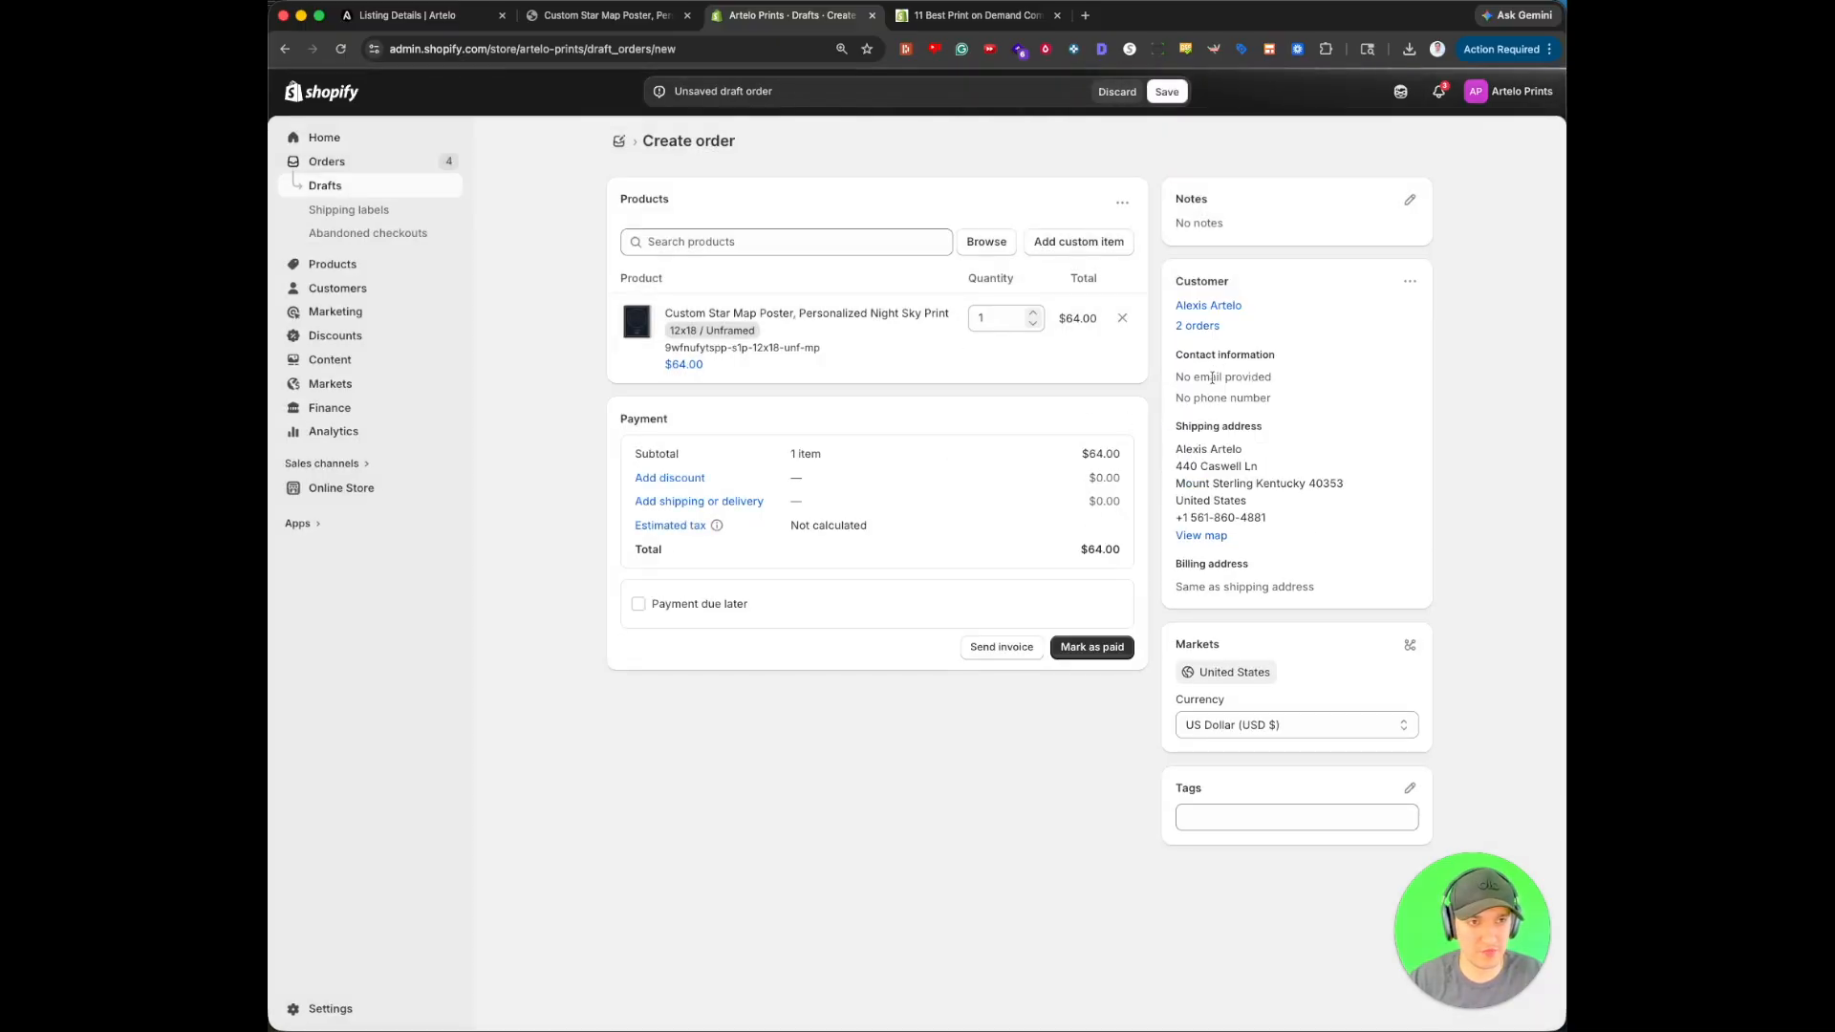
Save the draft order and mark it as paid to create the order.
{"action": "left_click", "coordinate": [1167, 92]}
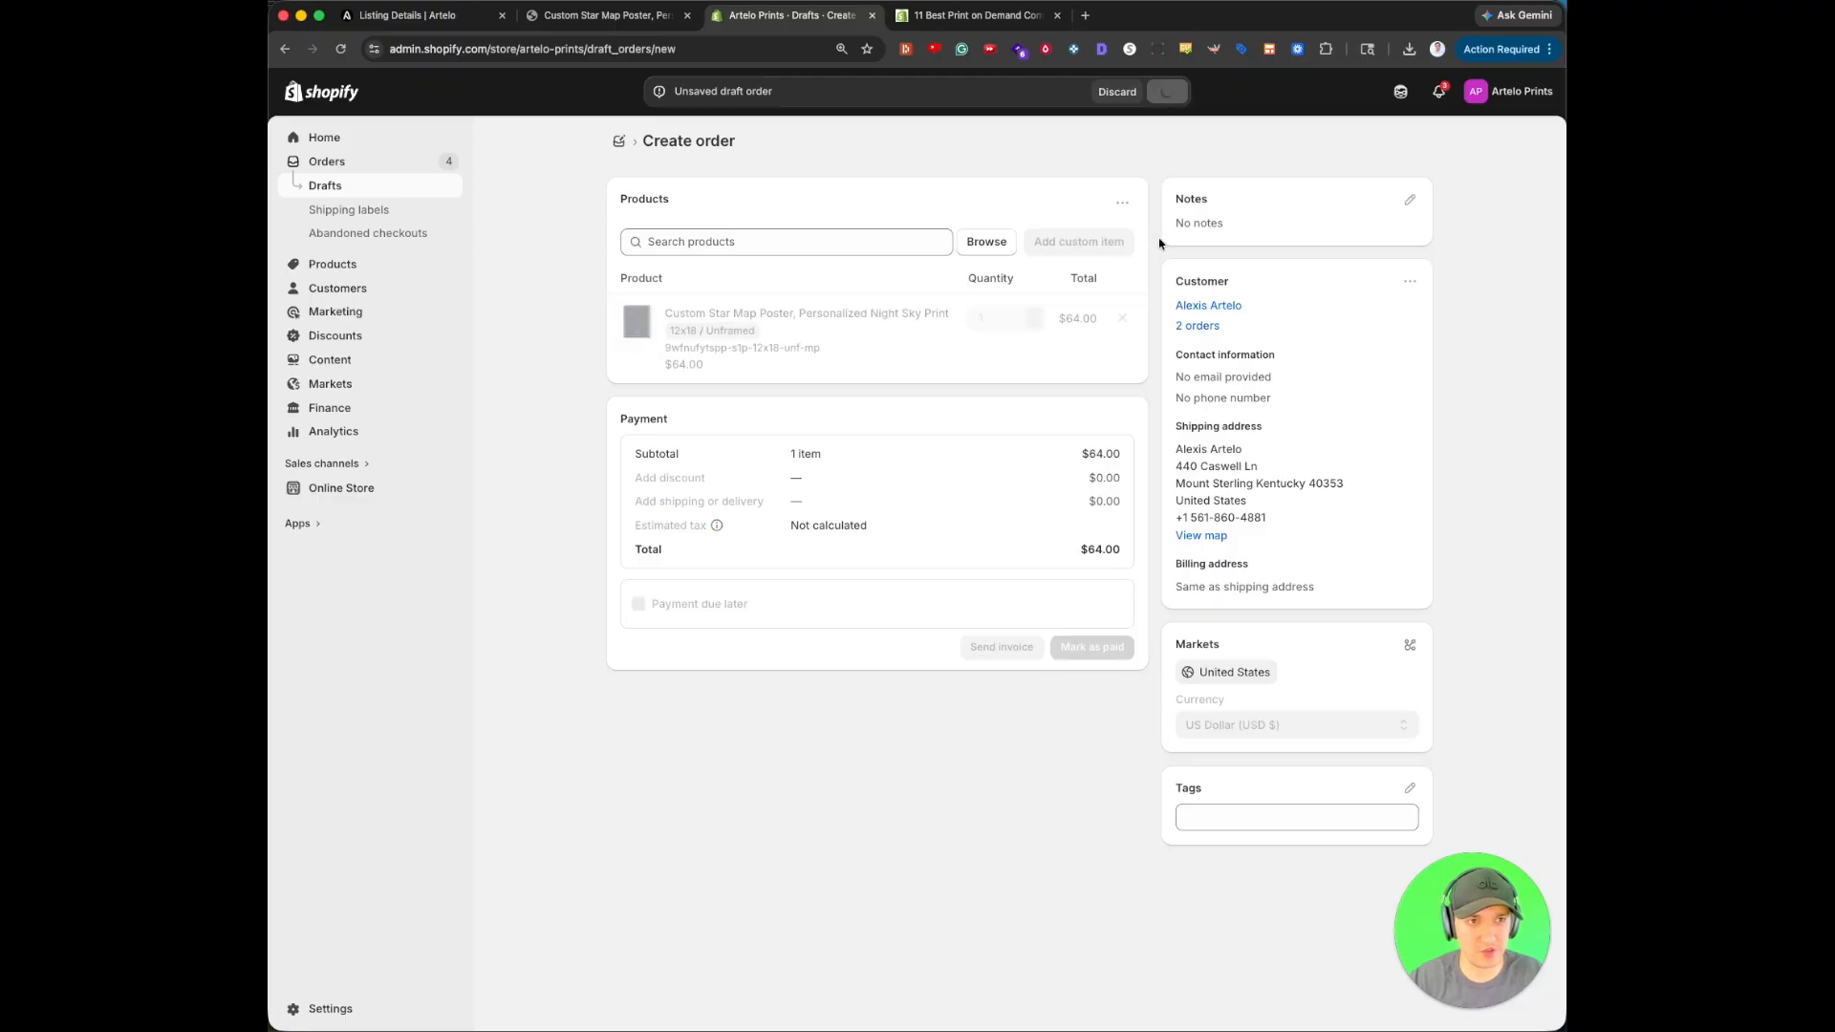
{"action": "left_click", "coordinate": [1104, 672]}
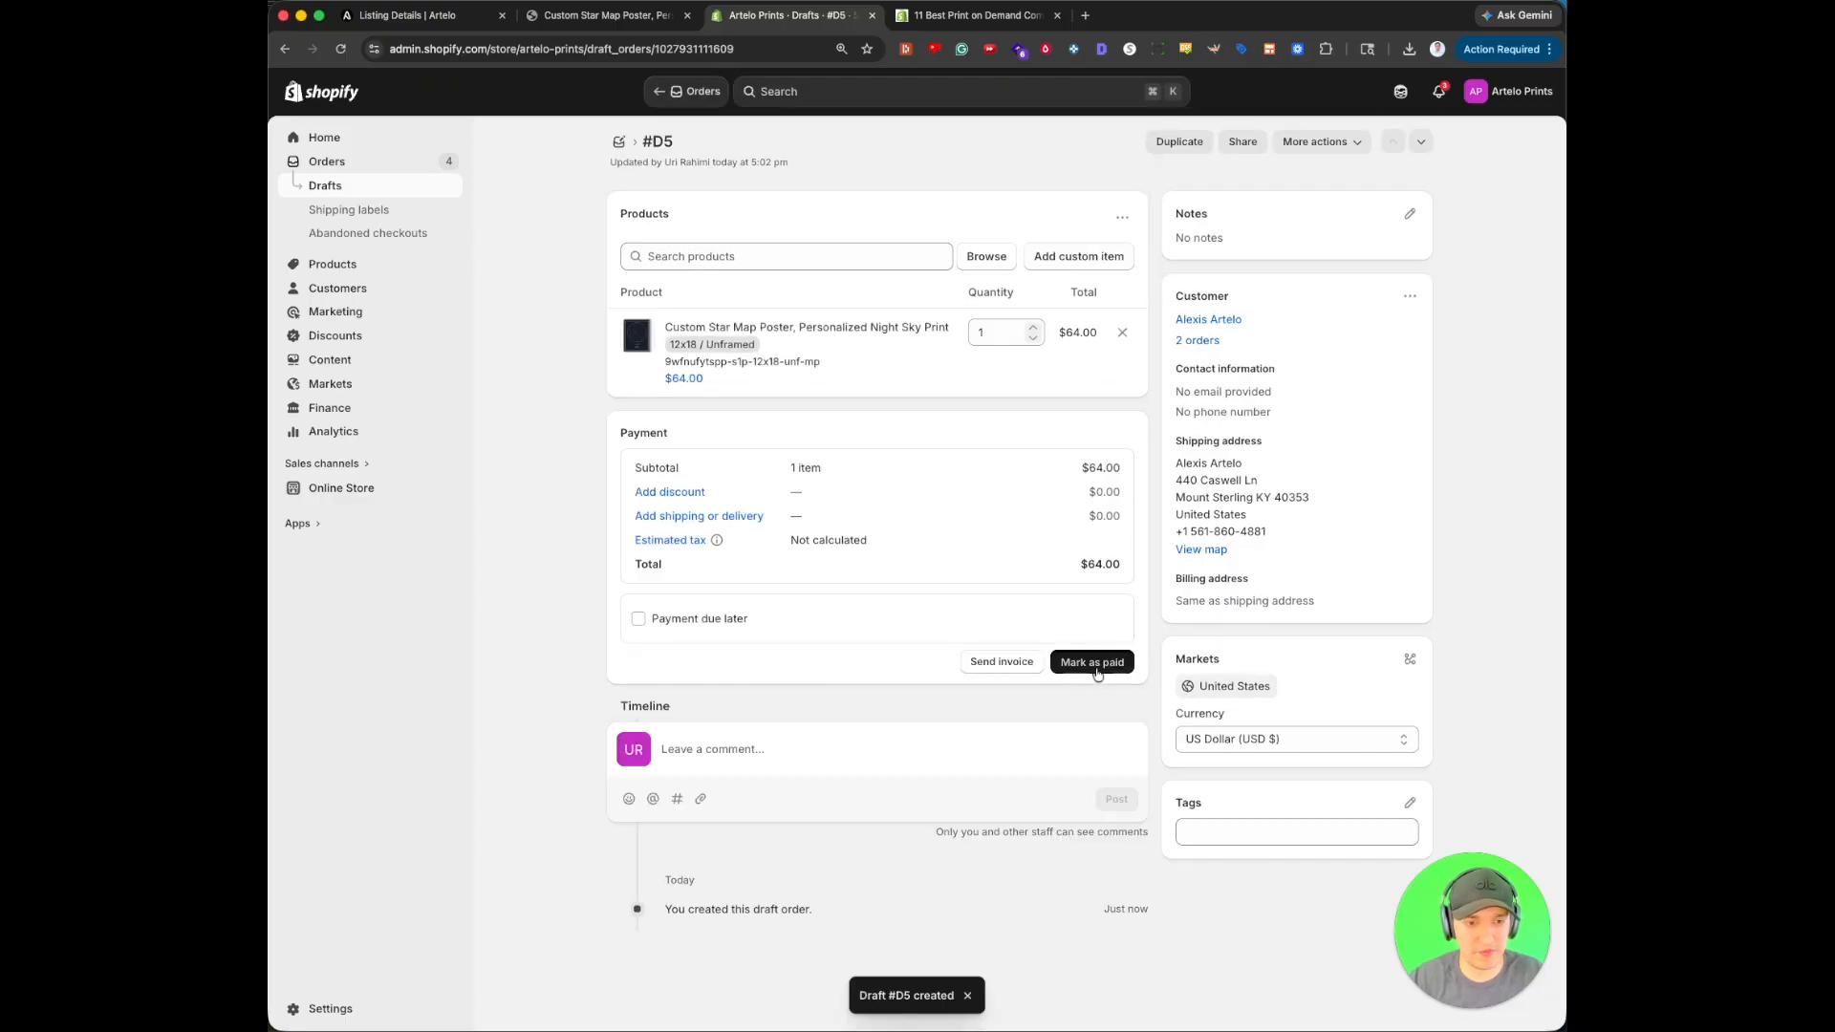
{"action": "left_click", "coordinate": [1115, 608]}
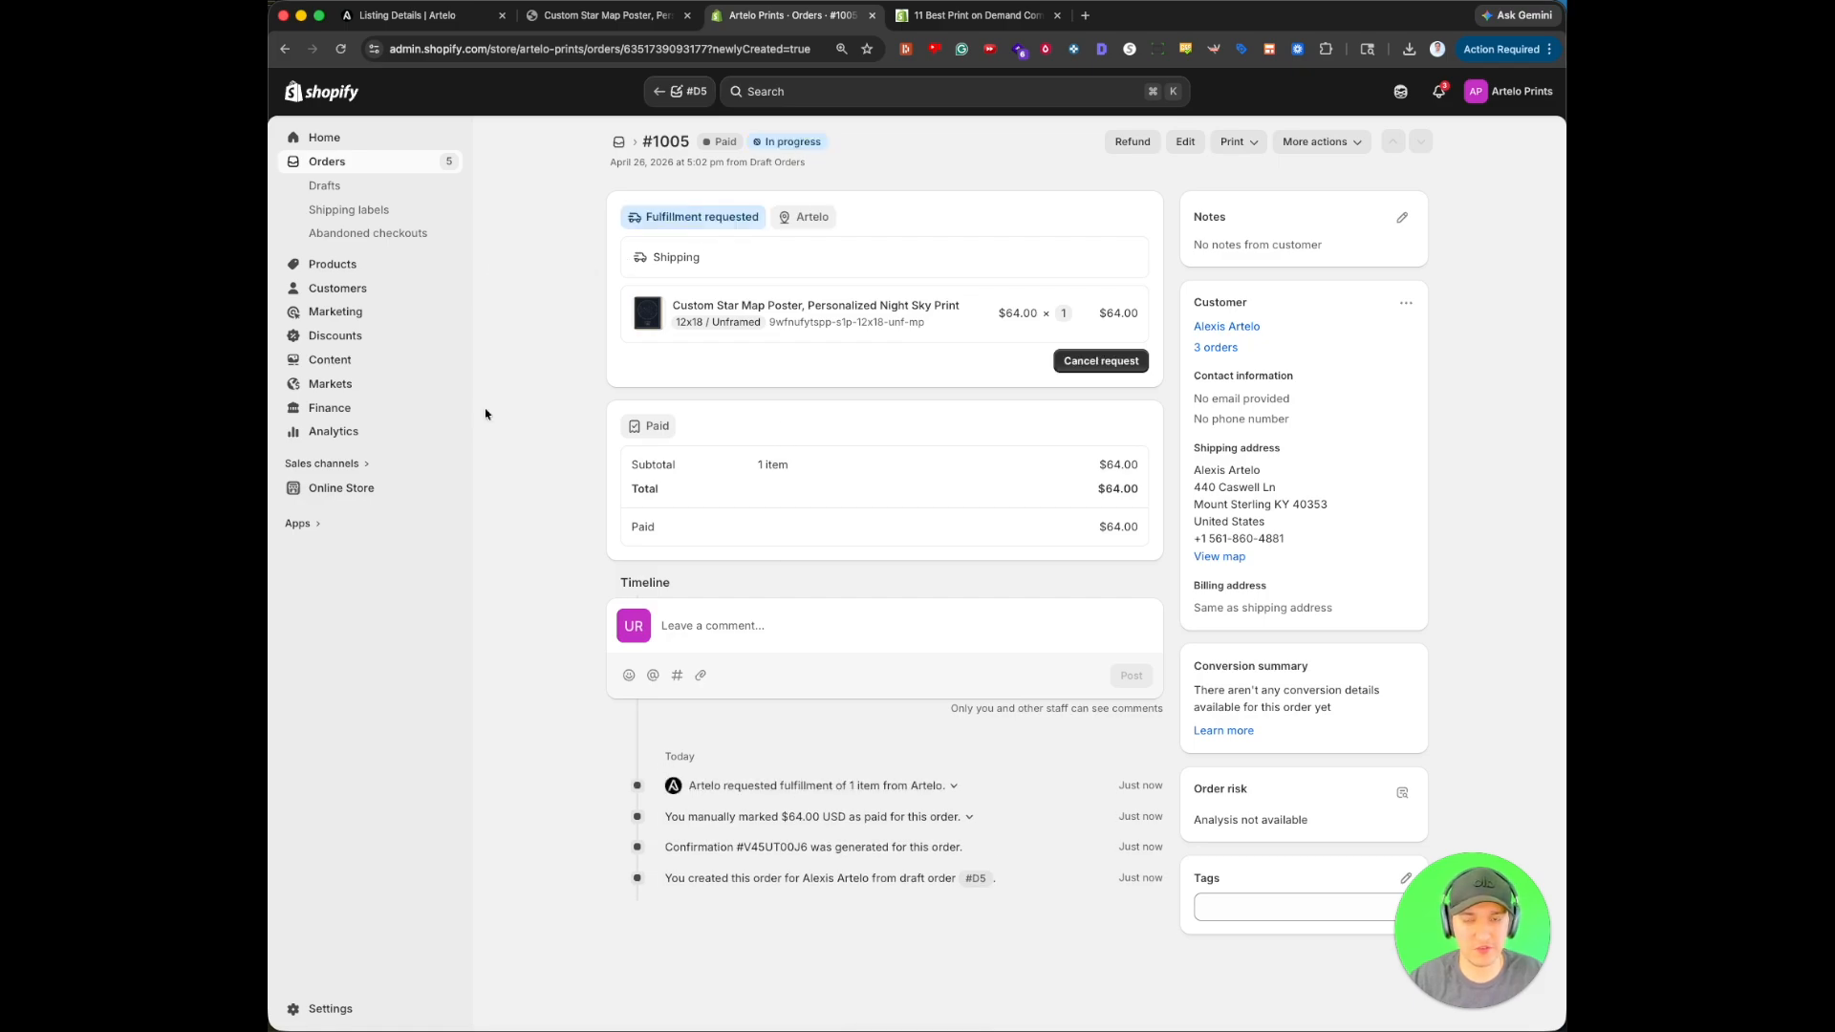
Switch to Artelo and open the fulfillment details of the new order with pending designs.
{"action": "key", "text": "super+1"}
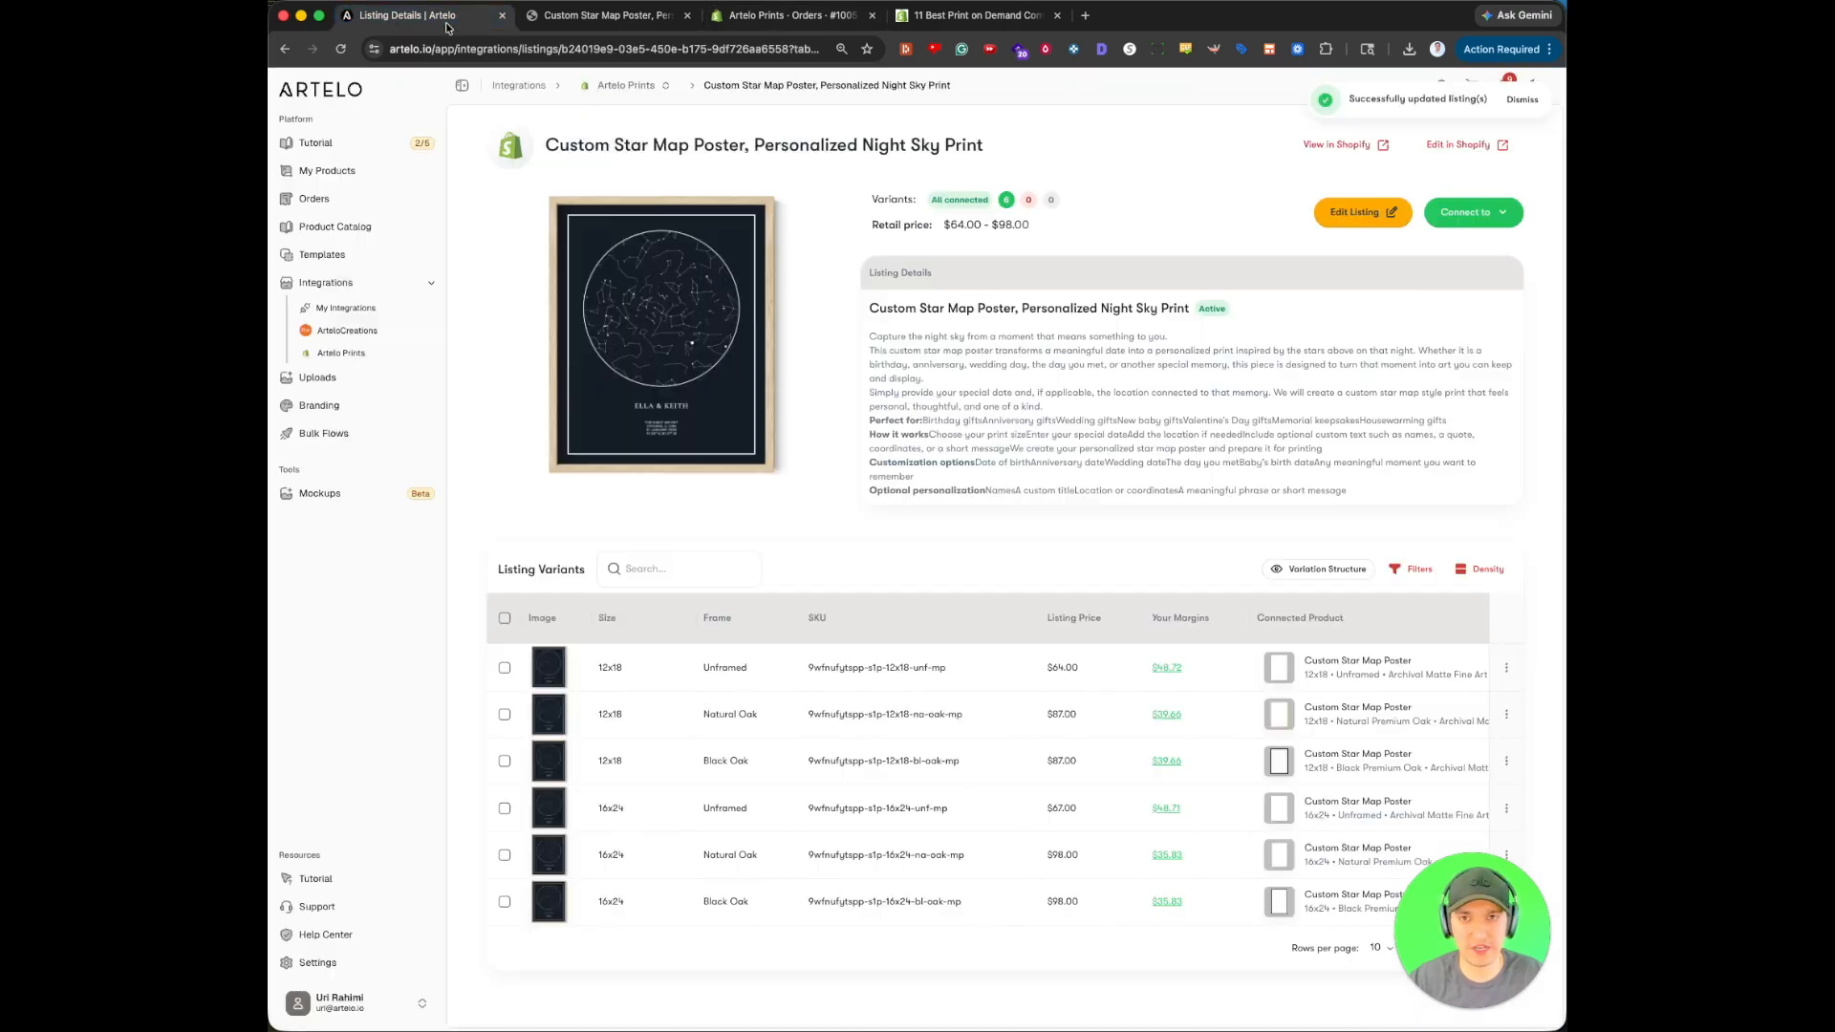
{"action": "left_click", "coordinate": [375, 198]}
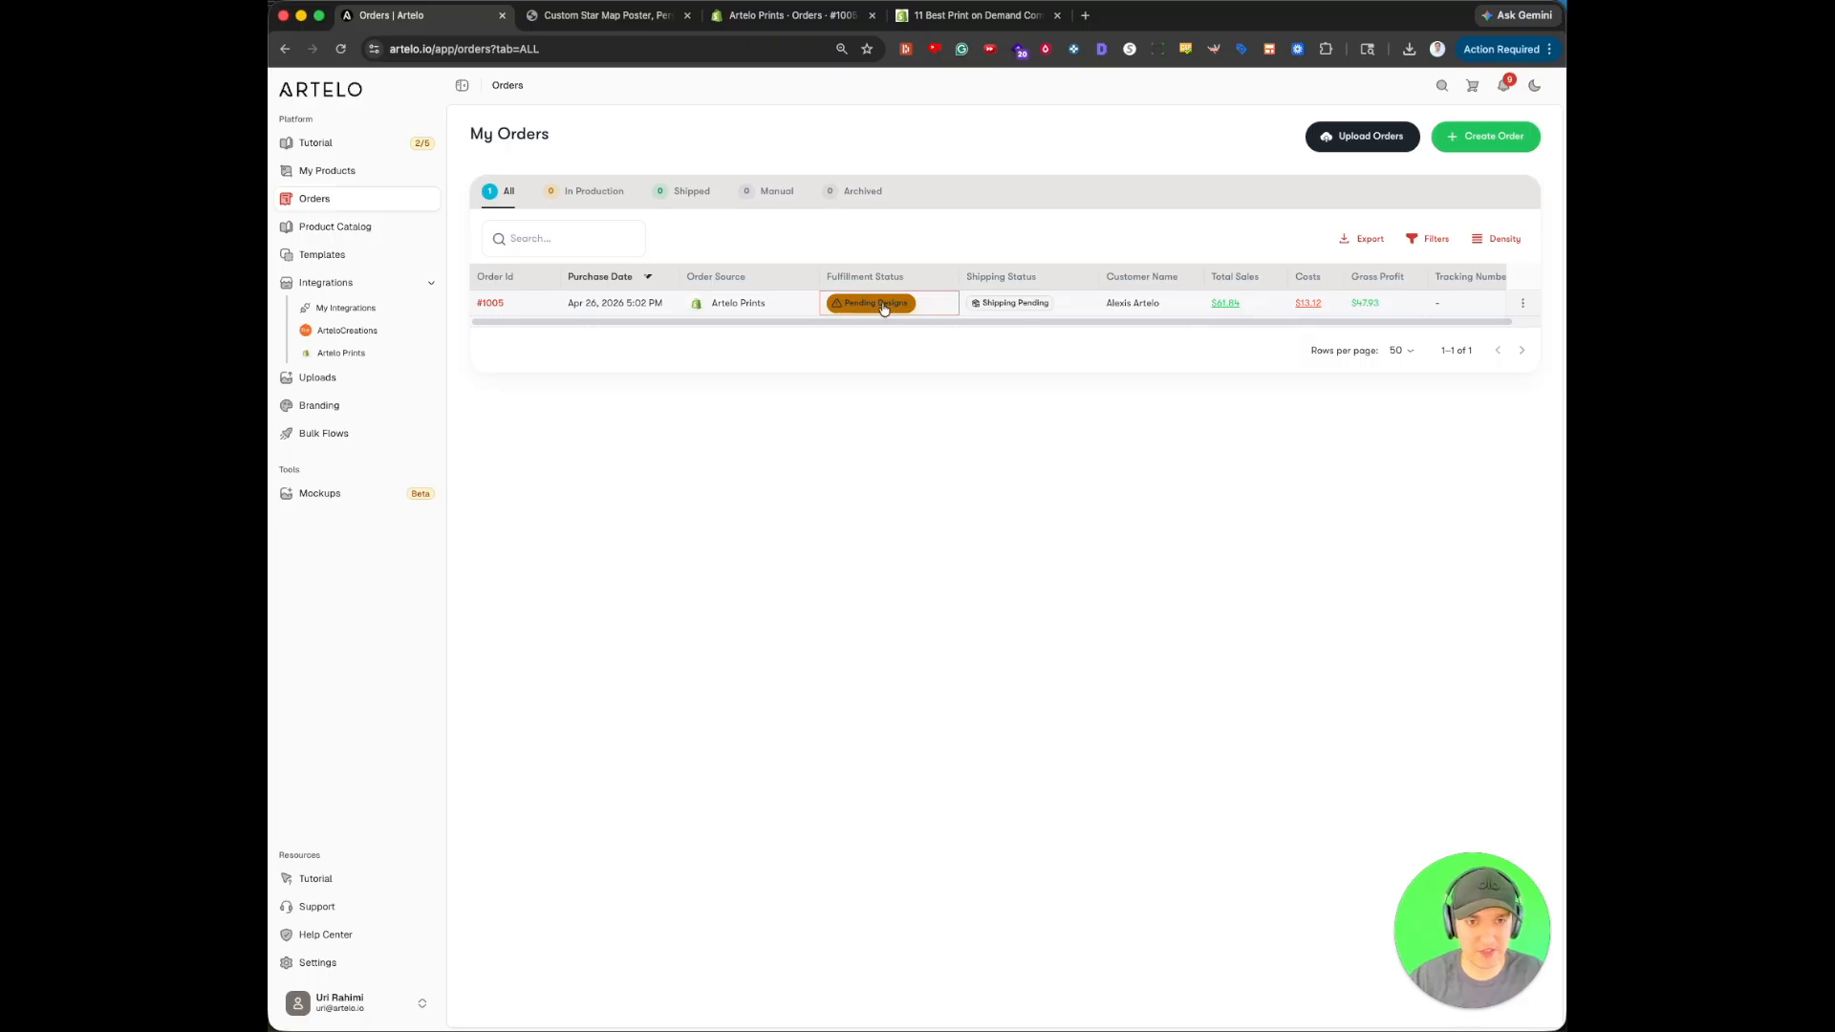
{"action": "left_click", "coordinate": [885, 307]}
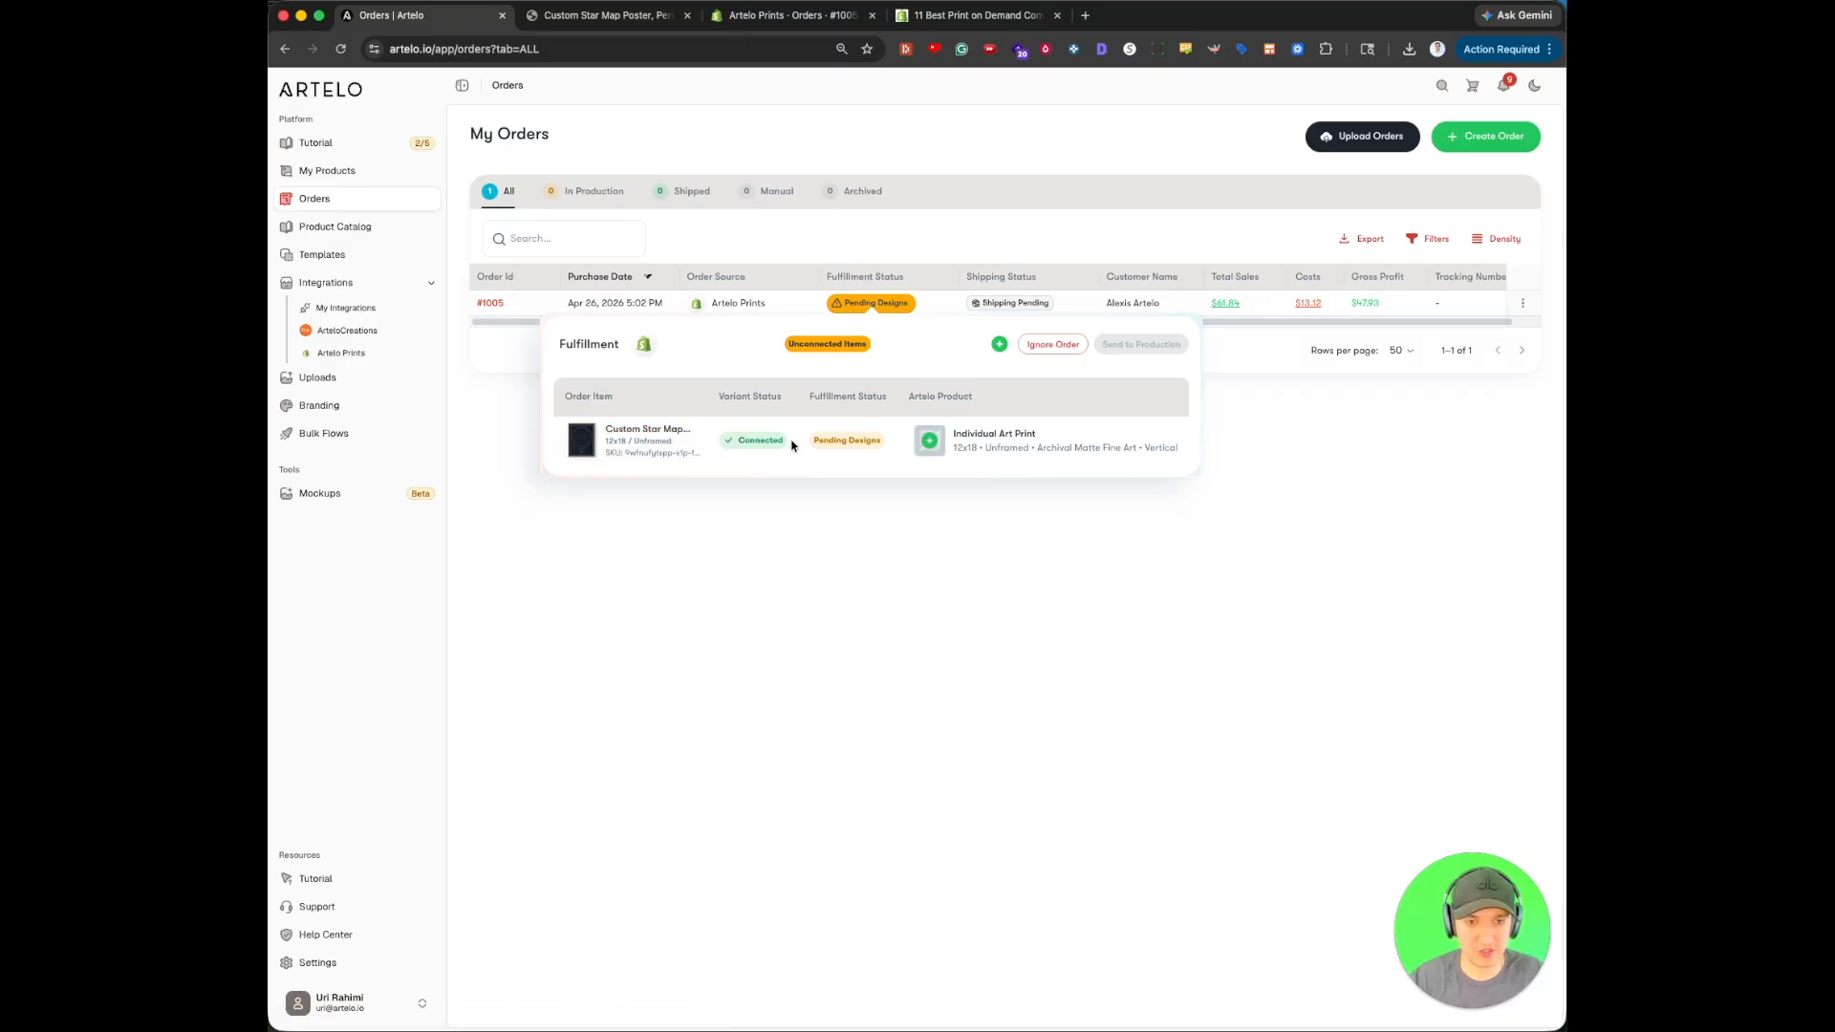
Apply the orange artwork with the pink and white flower to the order item and send the order to production.
{"action": "left_click", "coordinate": [930, 444]}
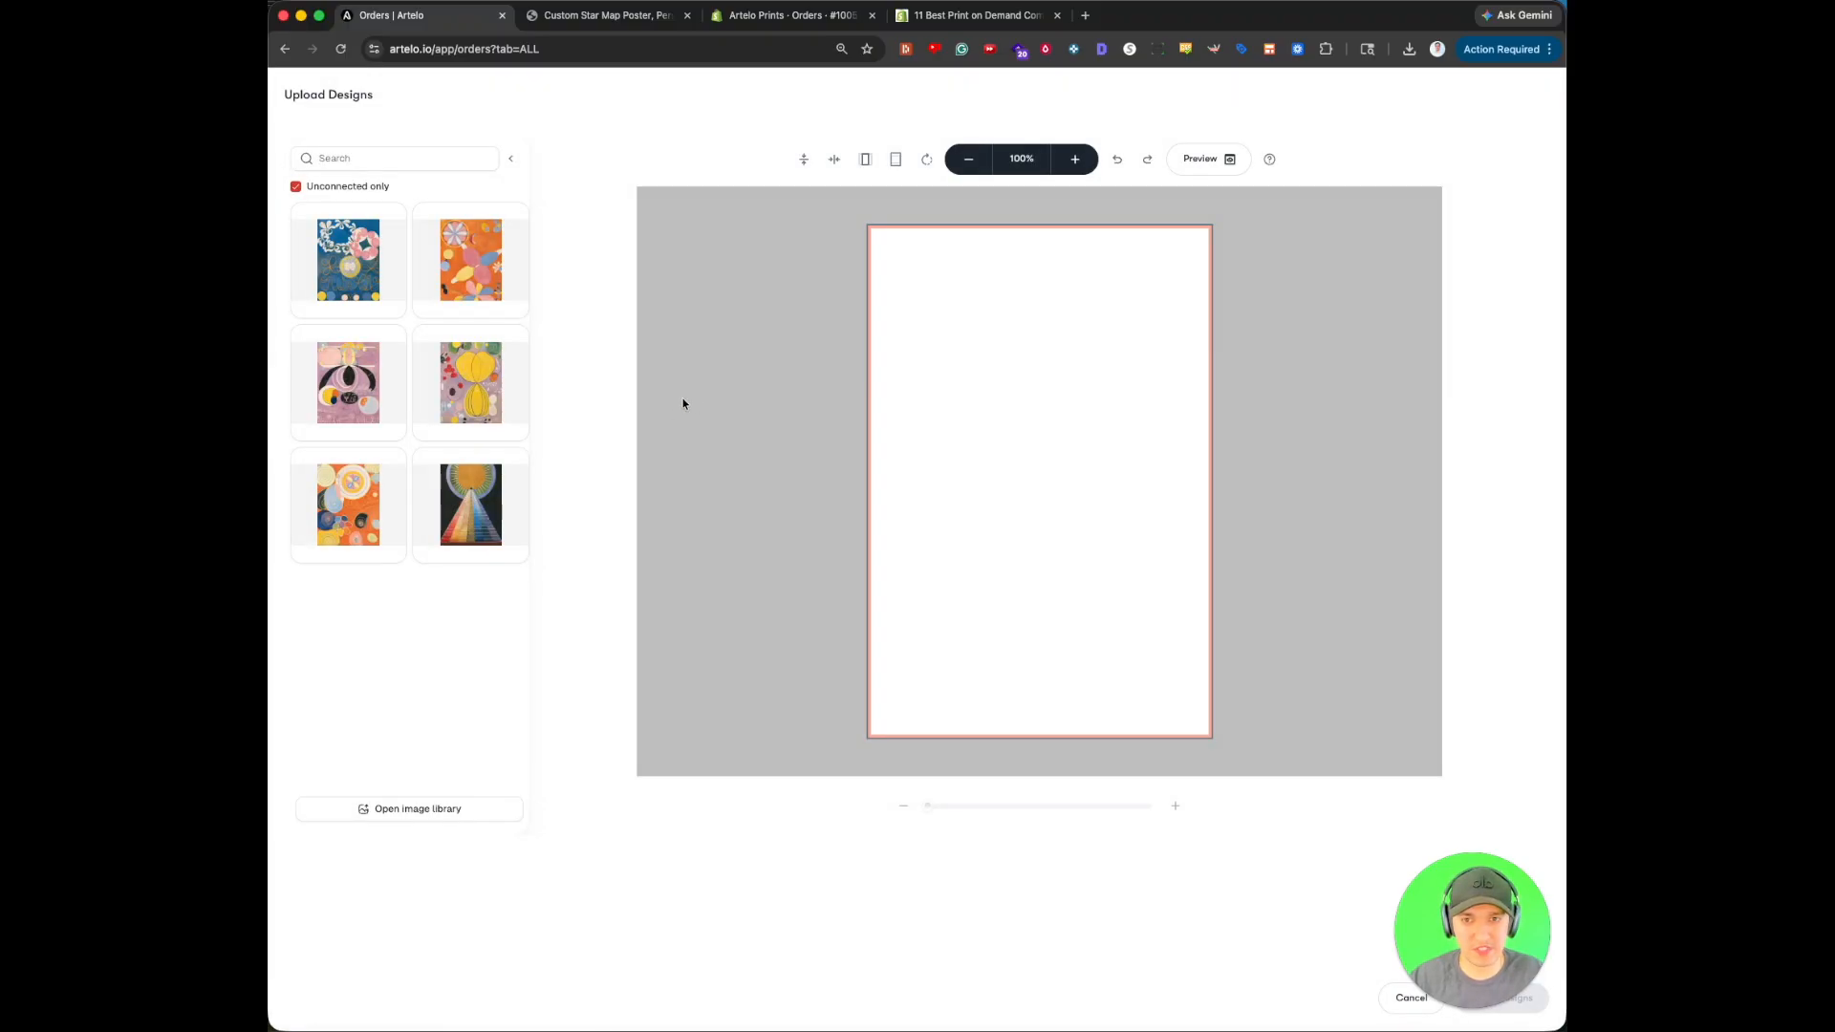
{"action": "left_click", "coordinate": [504, 279]}
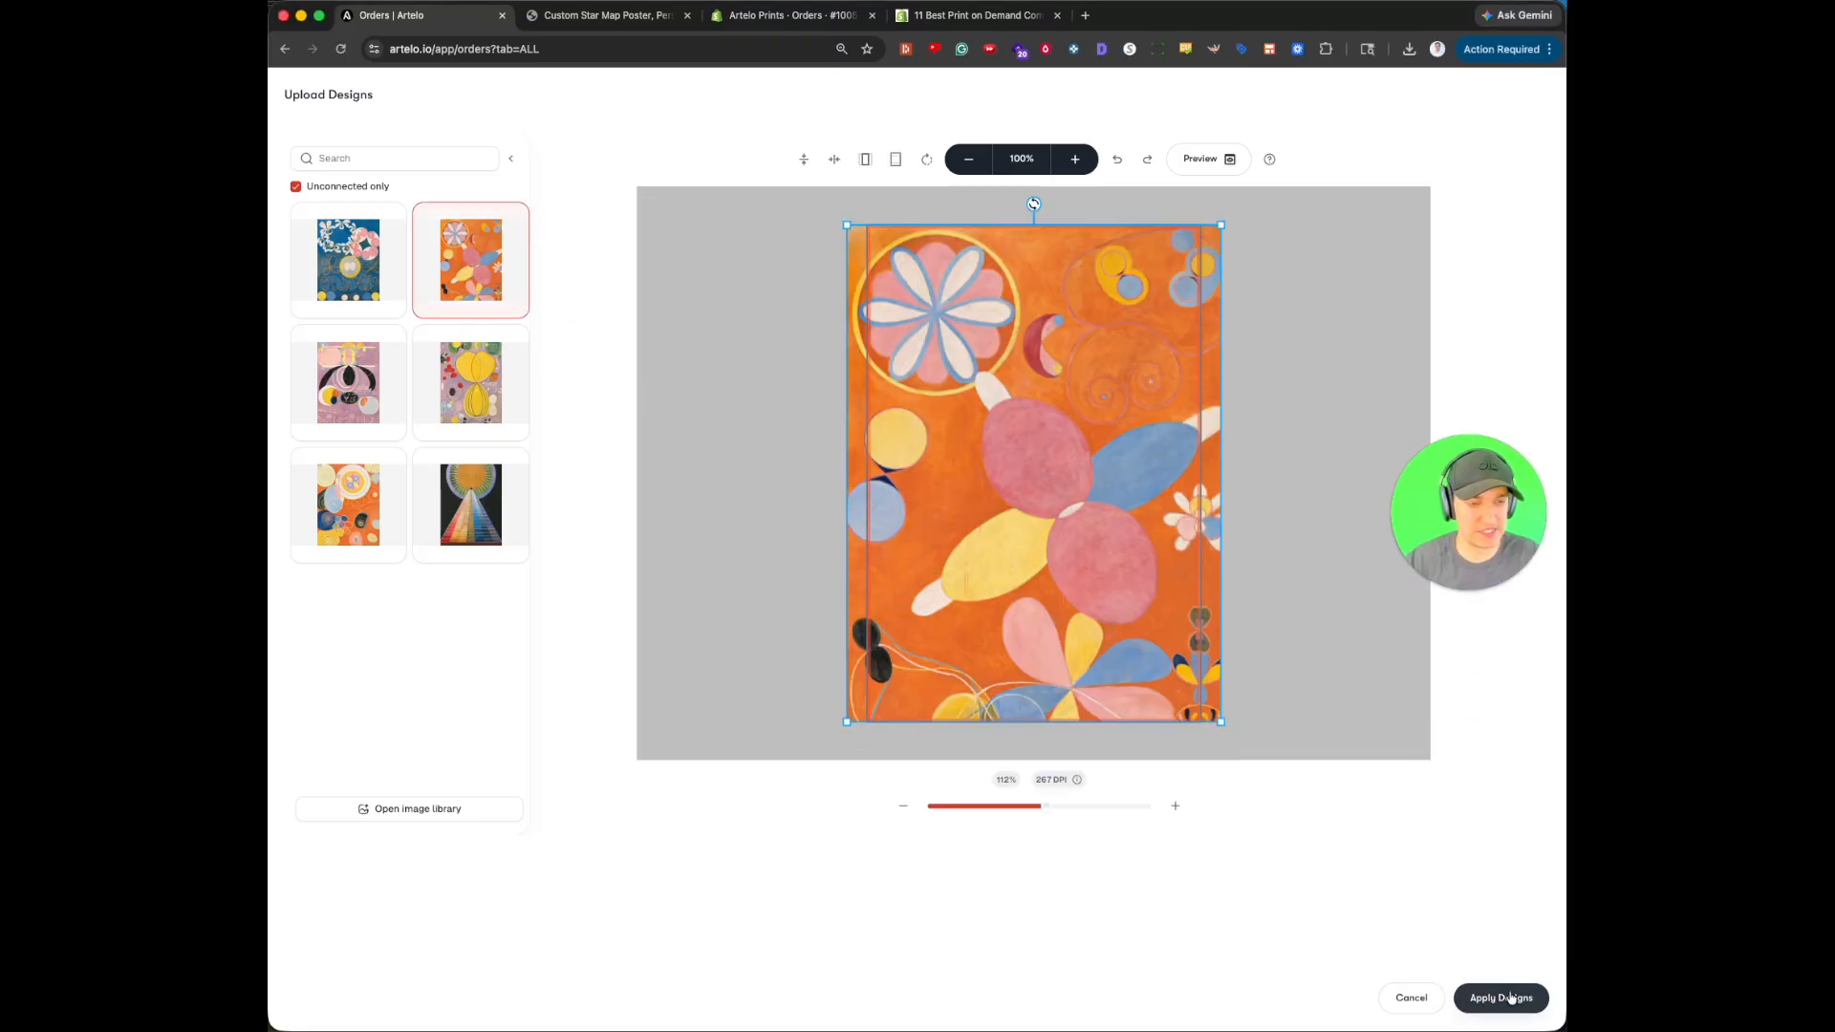
{"action": "left_click", "coordinate": [1510, 995]}
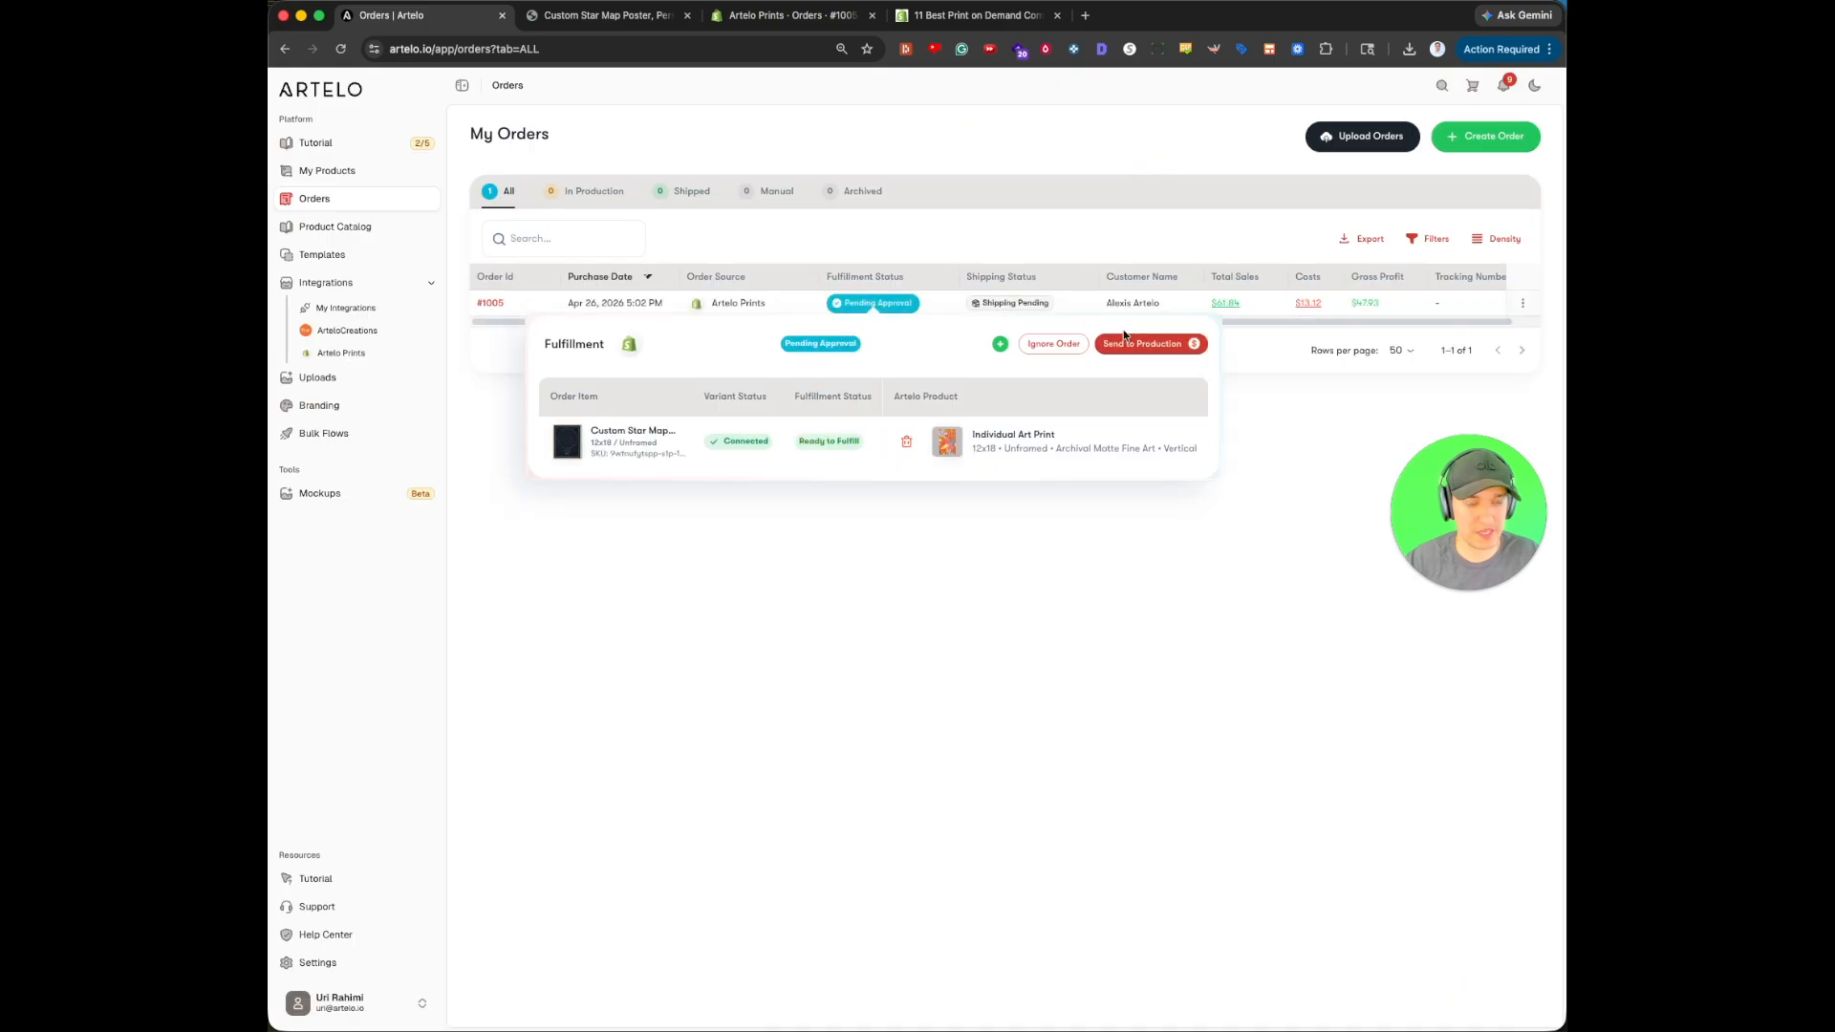
{"action": "left_click", "coordinate": [1148, 350]}
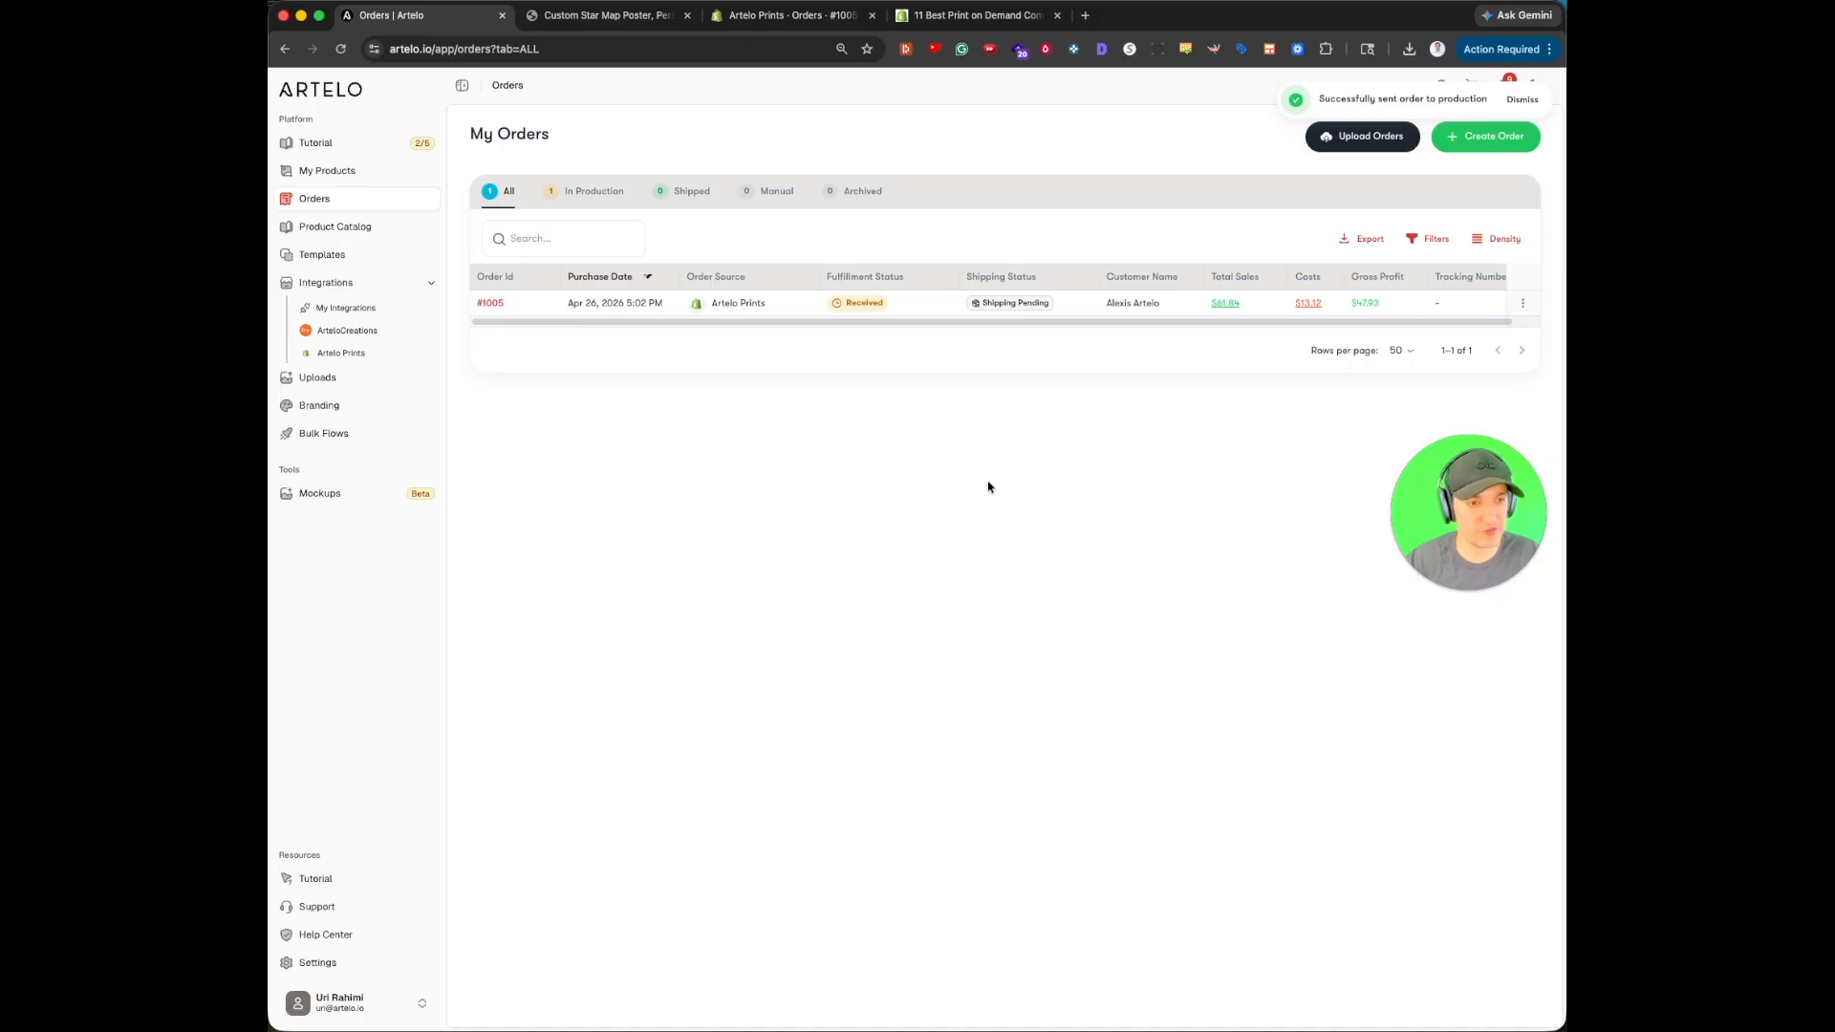
{"action": "left_click_drag", "start_coordinate": [1457, 531], "coordinate": [1461, 949]}
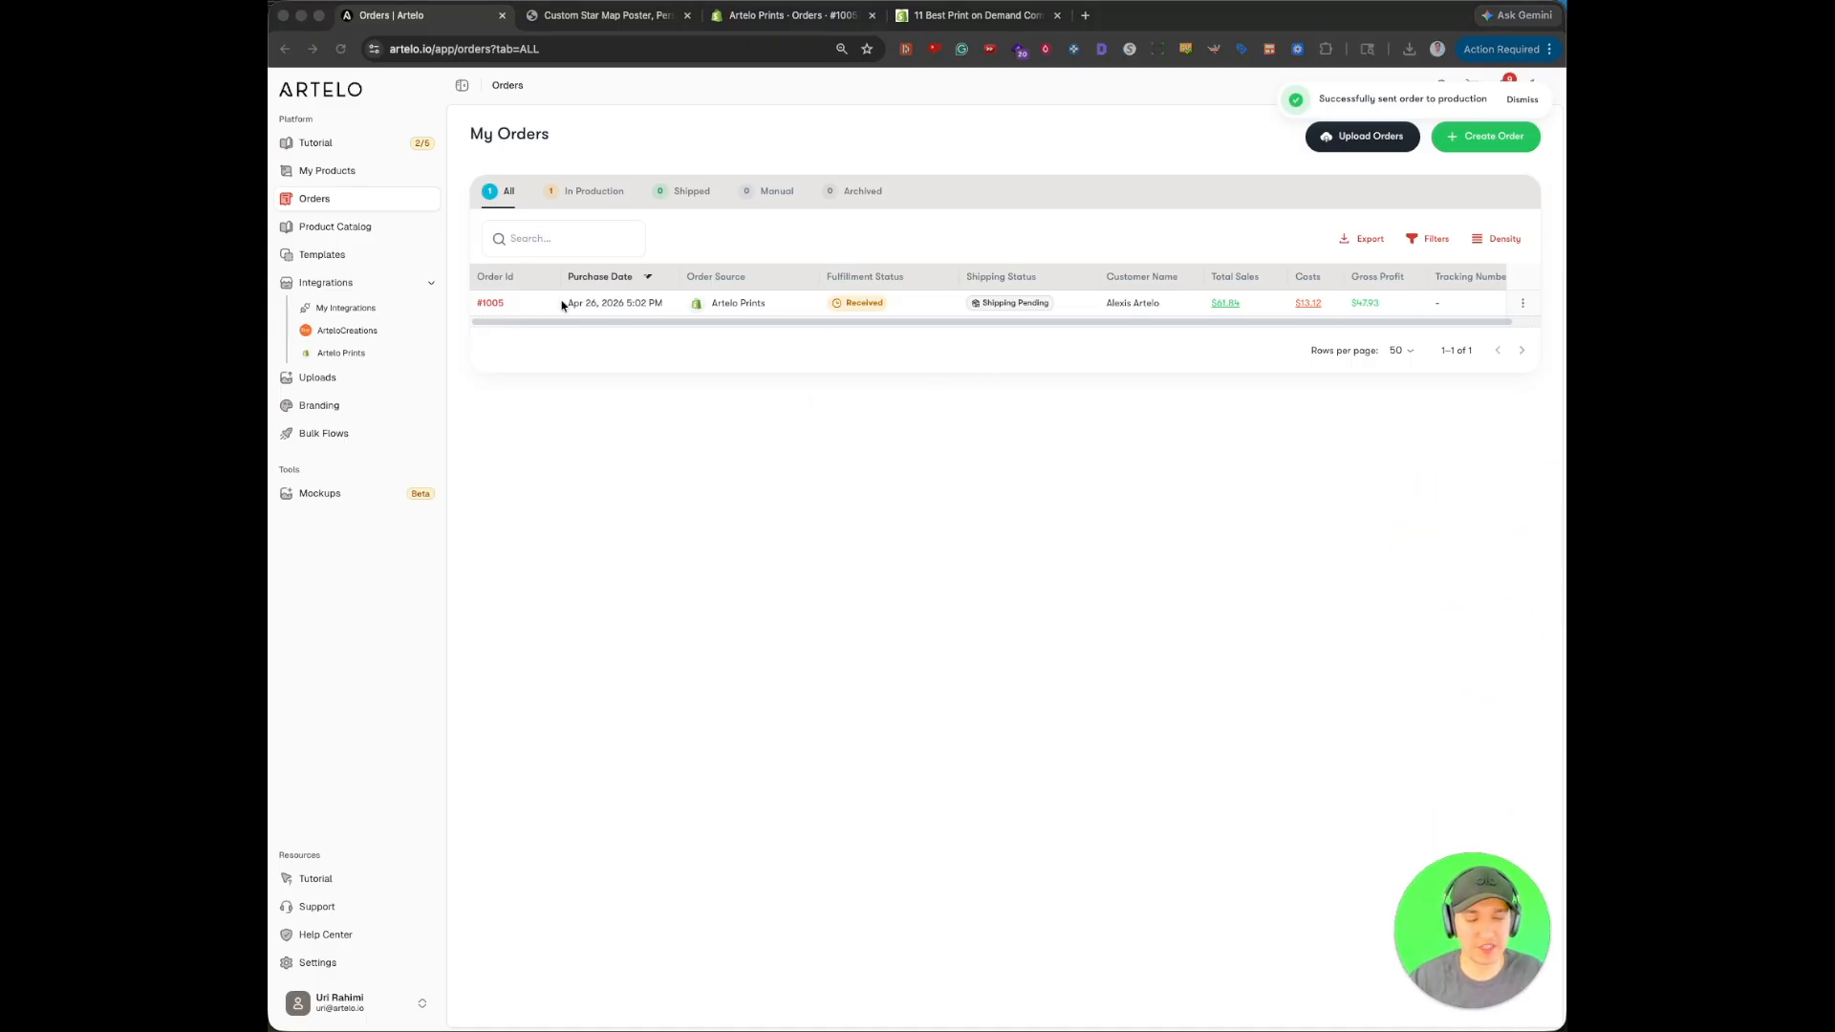
Switch to the "Personalized Products in Artelo" help article and review the sections on product set creation and fulfilling personalized orders.
{"action": "left_click", "coordinate": [613, 306]}
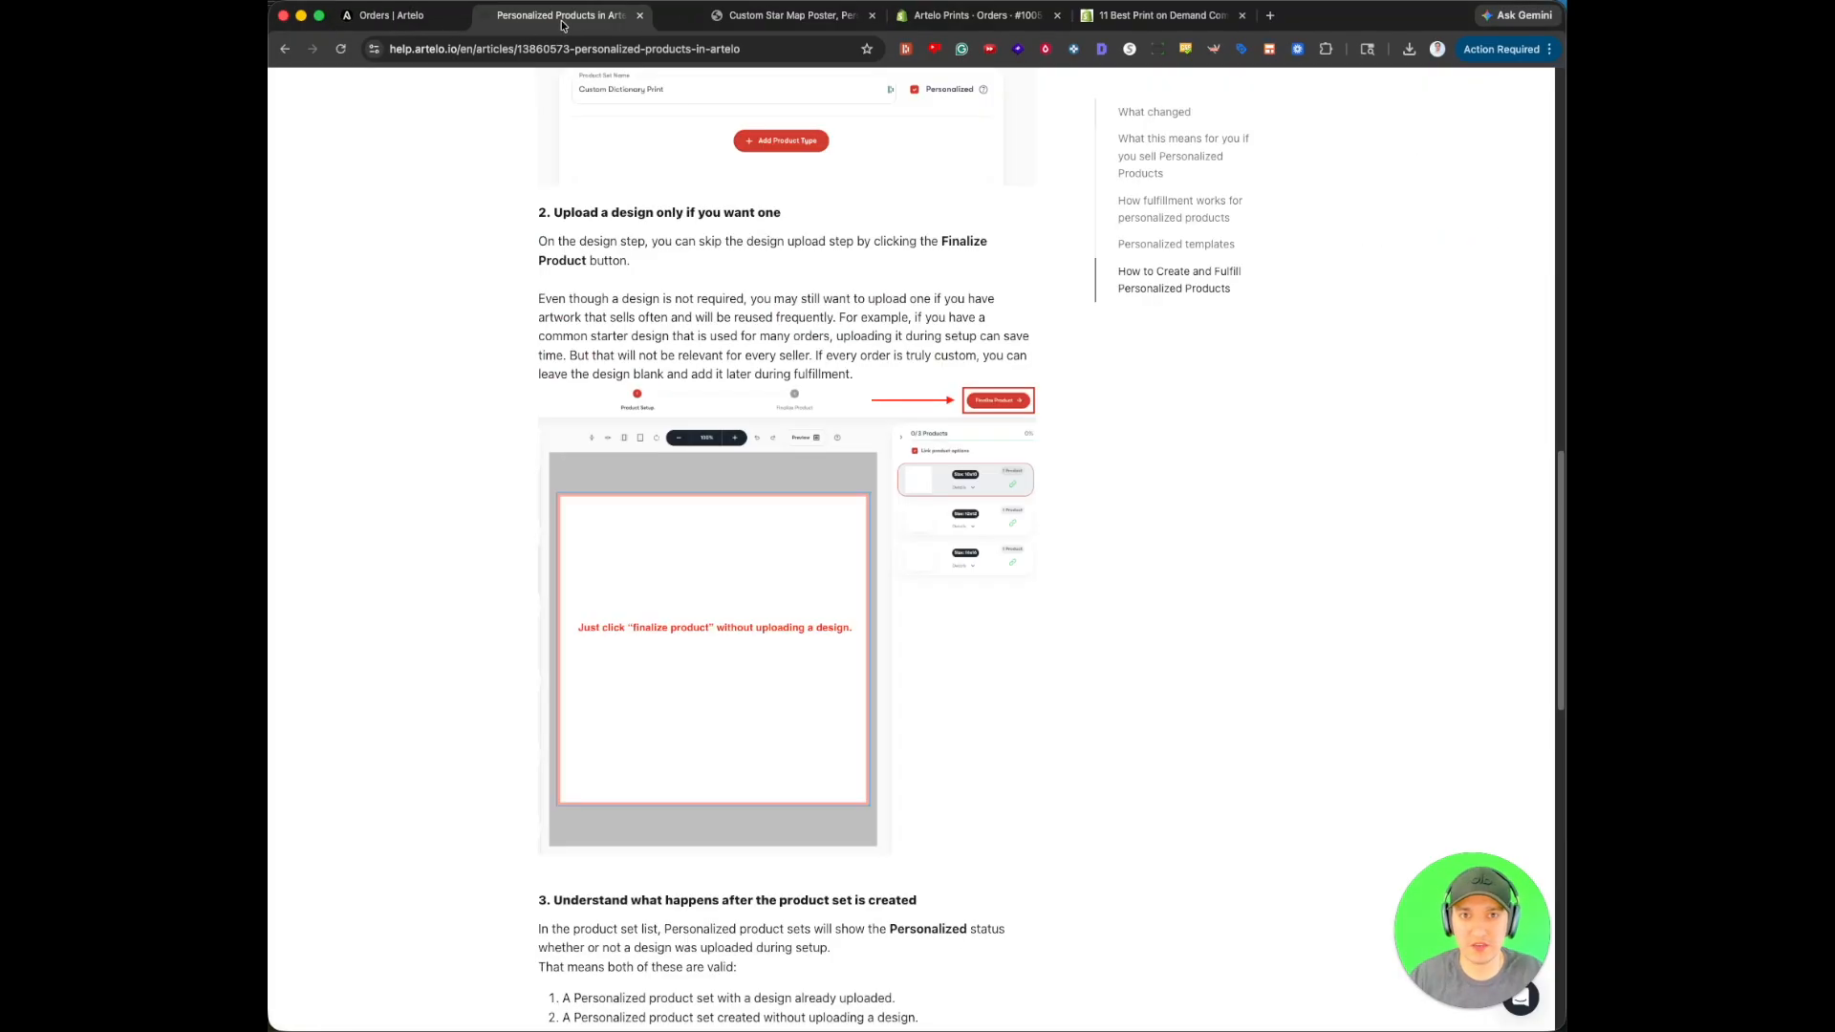
{"action": "scroll", "coordinate": [709, 597], "scroll_direction": "down", "scroll_amount": 5}
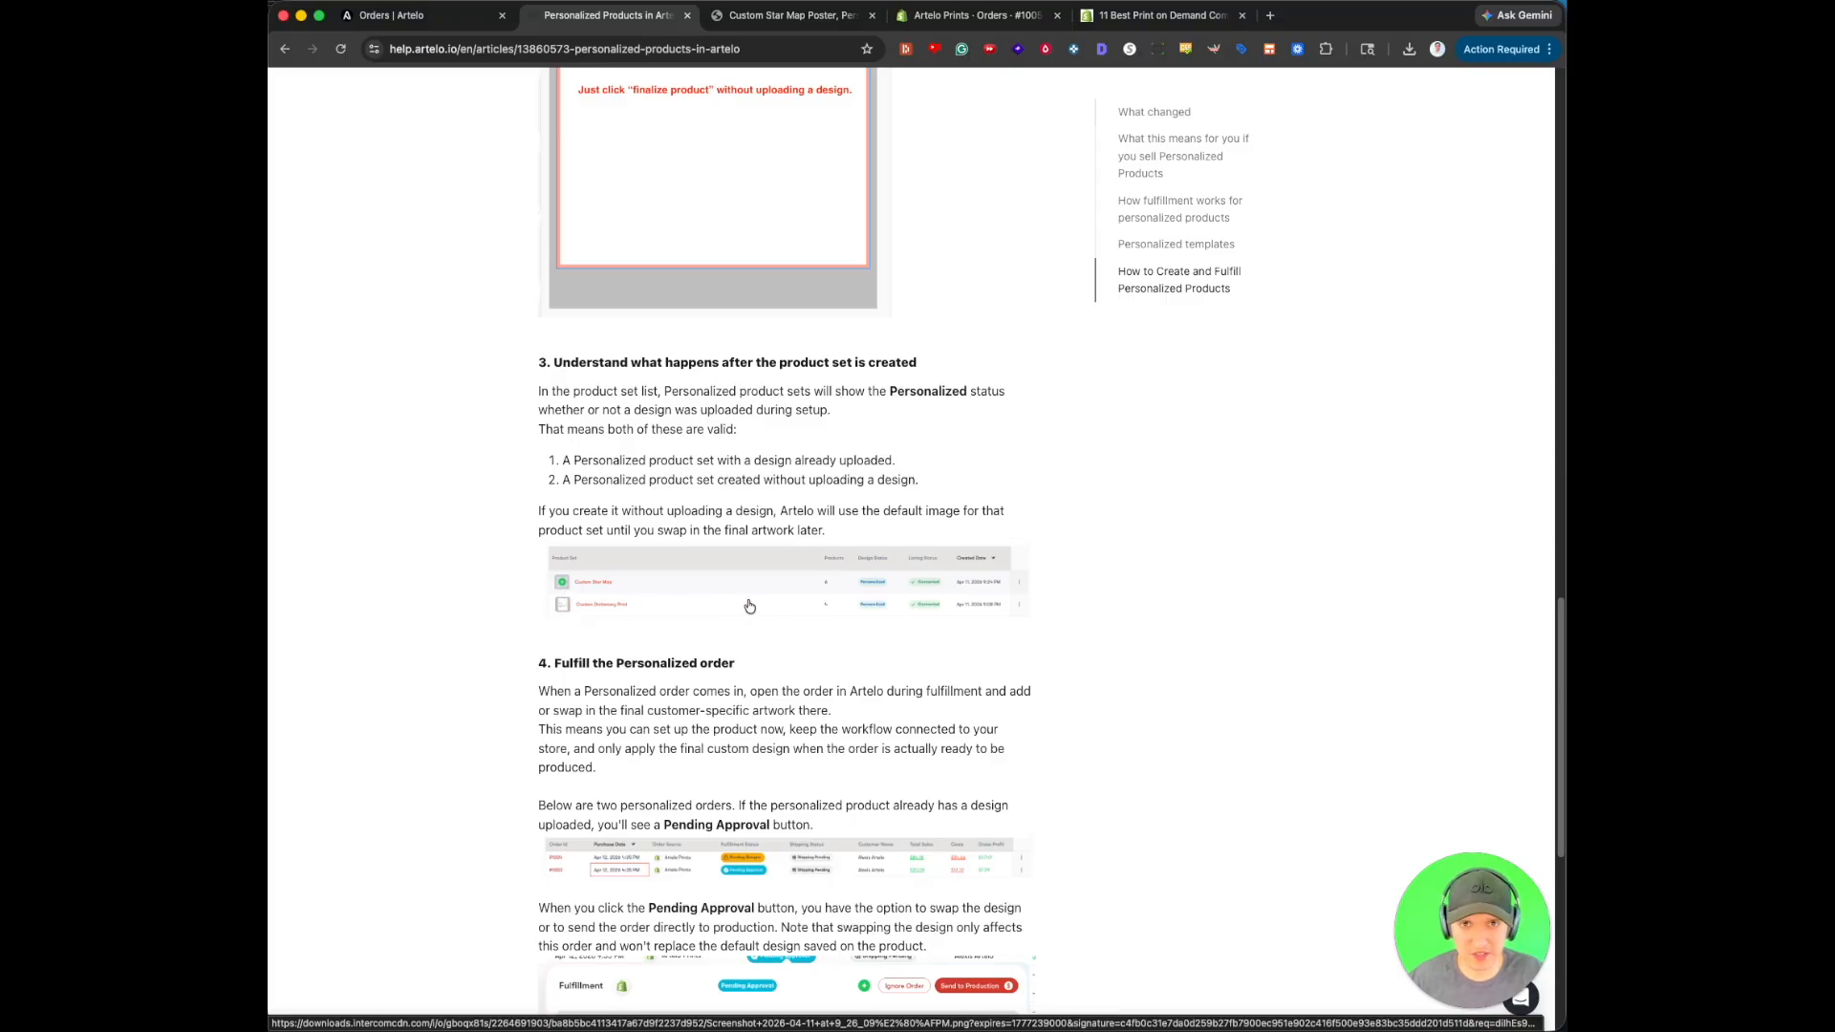
{"action": "scroll", "coordinate": [749, 606], "scroll_direction": "down", "scroll_amount": 4}
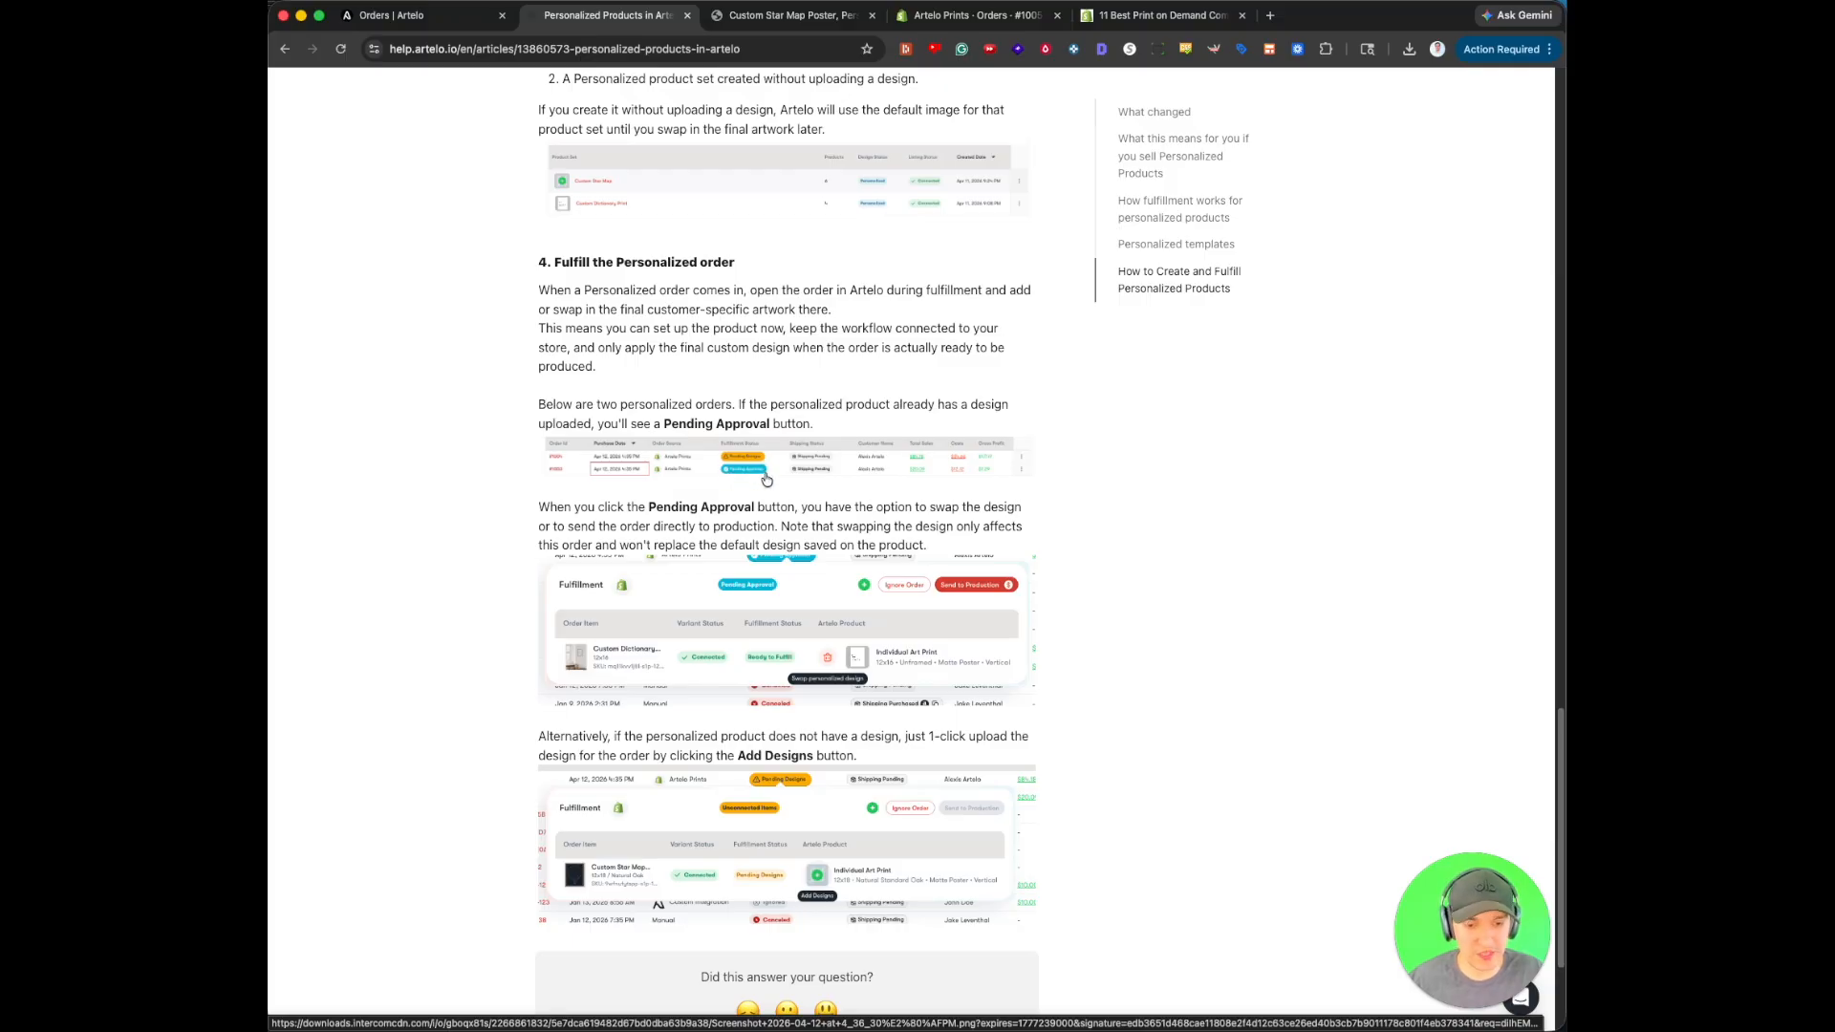
{"action": "scroll", "coordinate": [767, 478], "scroll_direction": "down", "scroll_amount": 3}
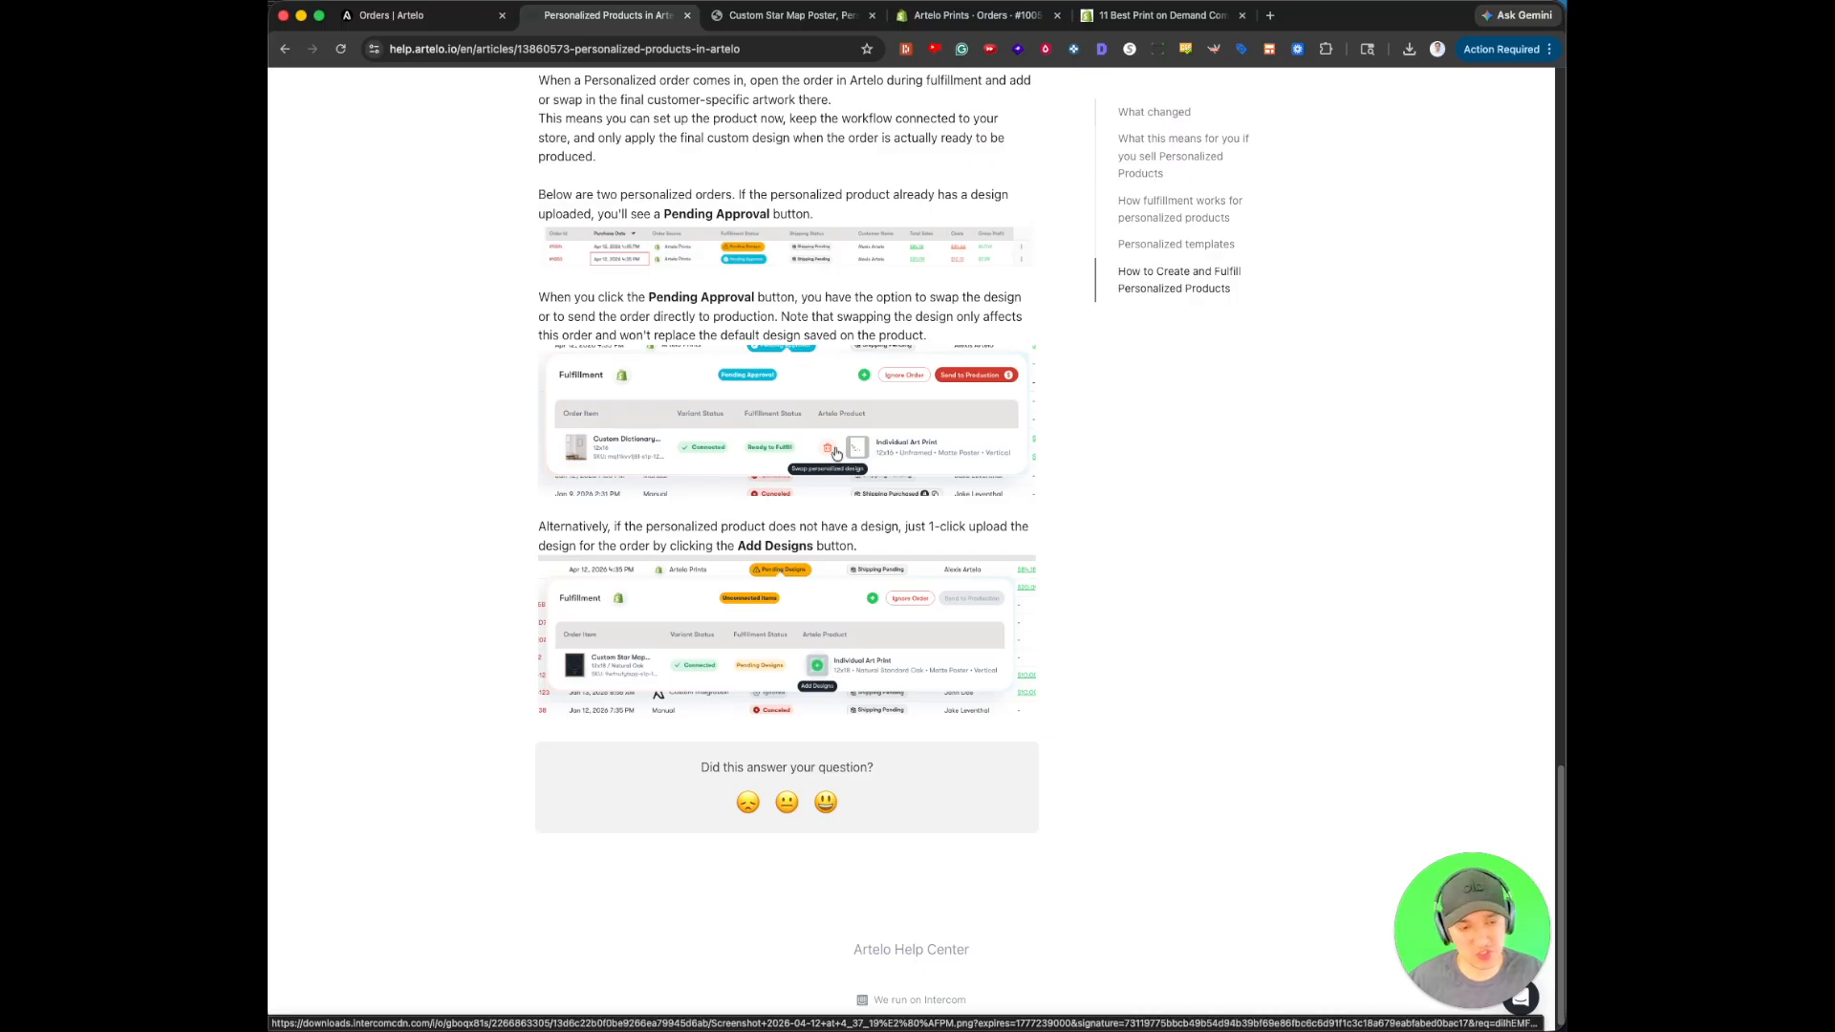